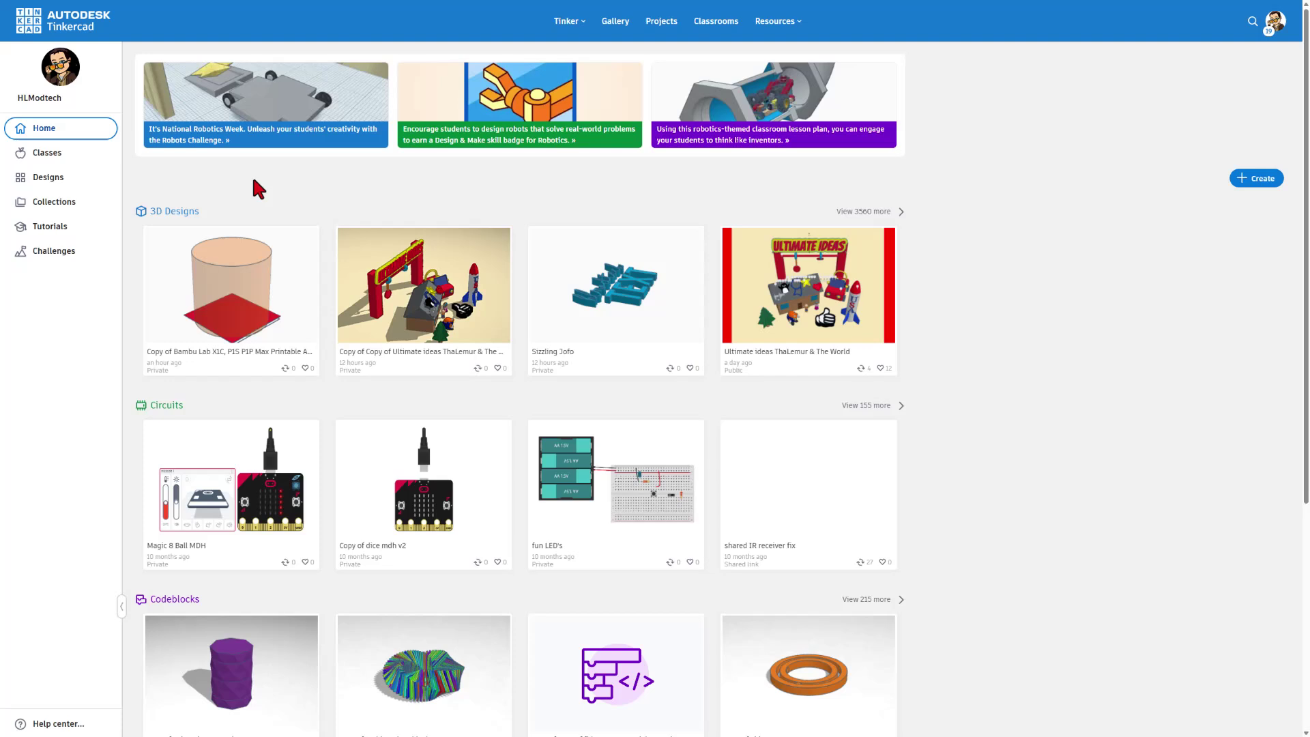
# - Create a new 3D design and rename it 'text 101'
pyautogui.click(1250, 178)
pyautogui.click(1223, 207)
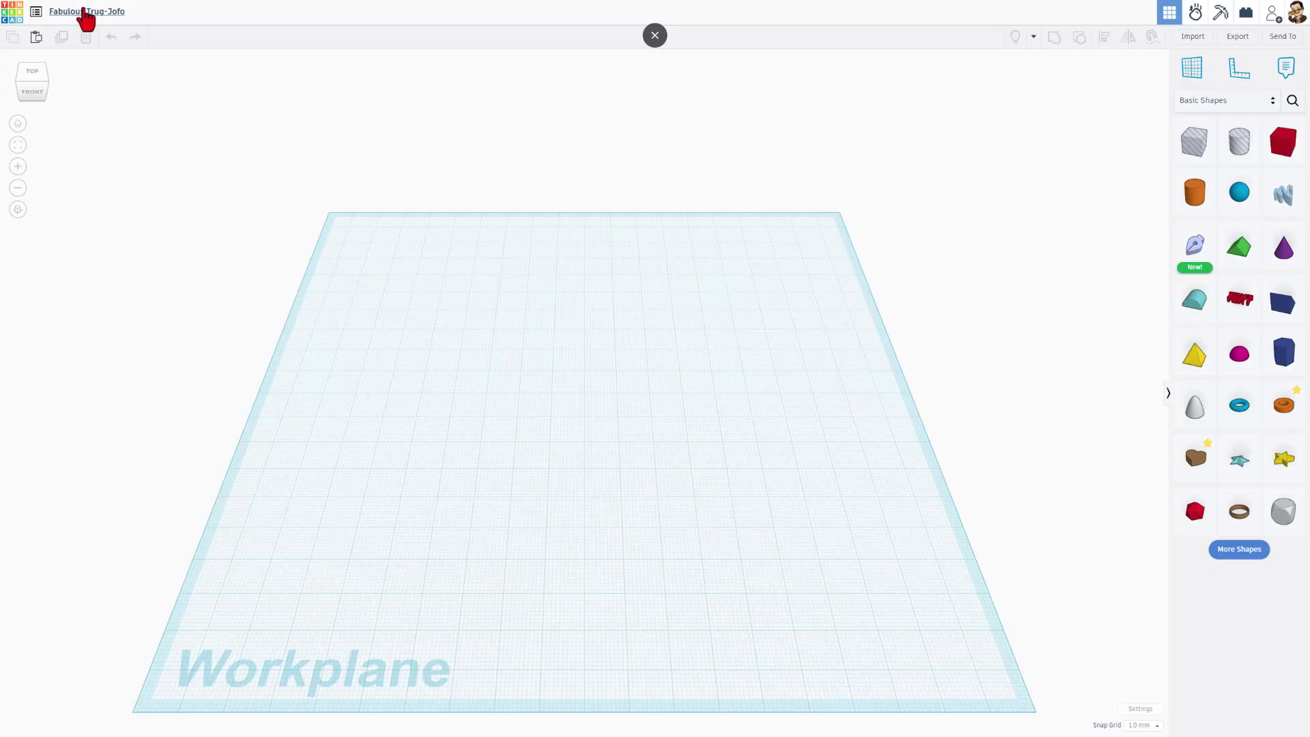
pyautogui.click(82, 11)
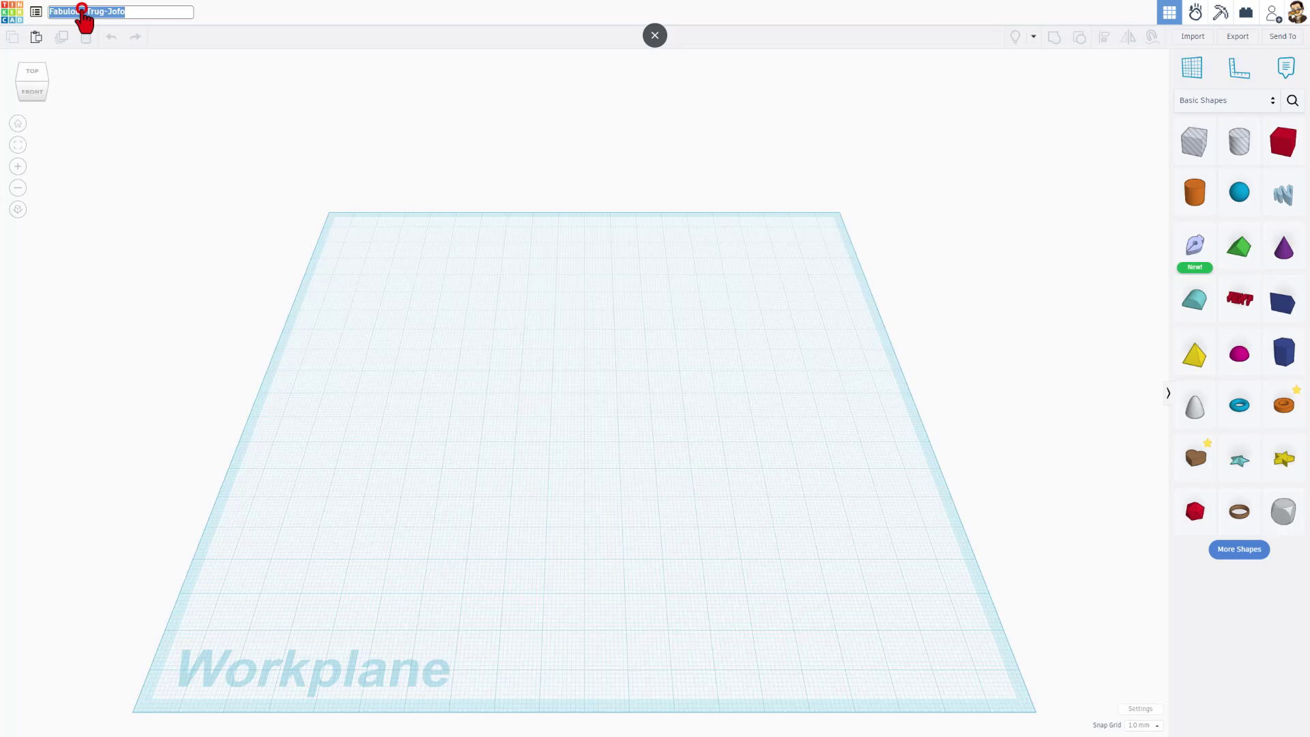
pyautogui.write('text 101')
pyautogui.click(583, 436)
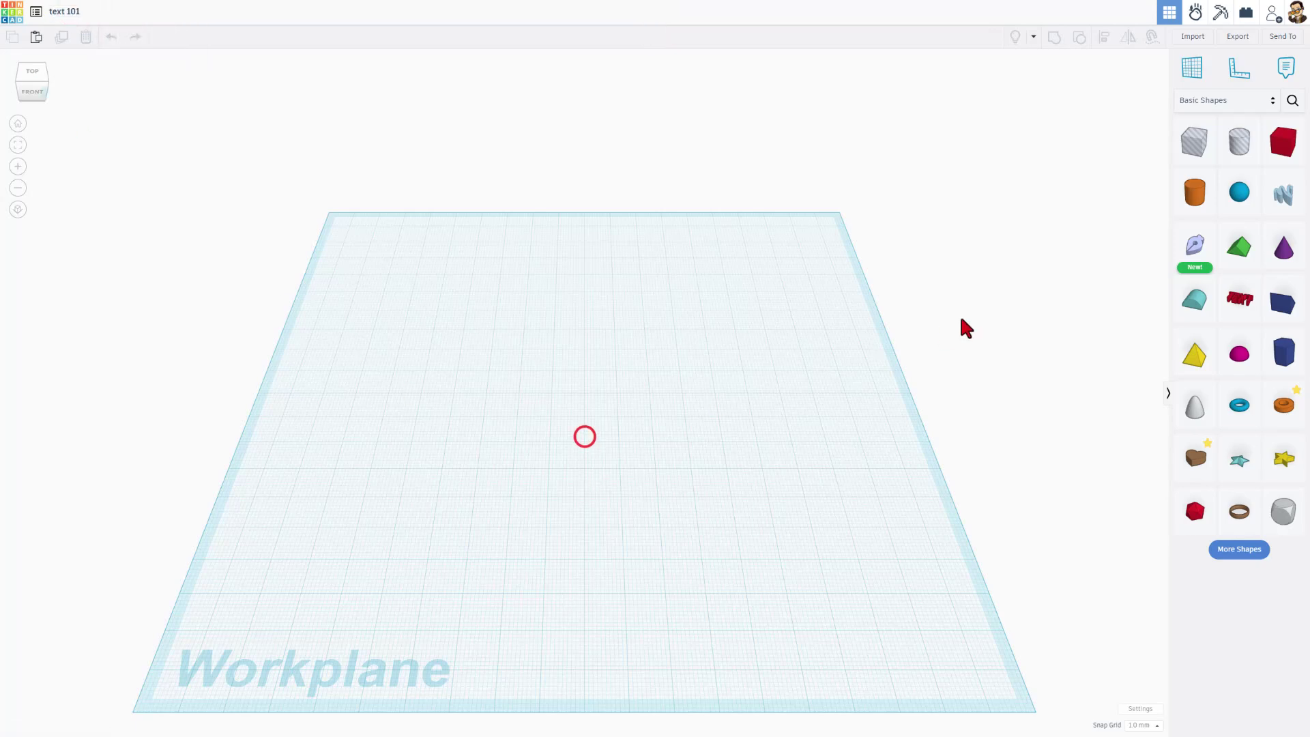
# - Add a text shape reading 'yo', scale it to about 53 by 34, and lower its height to 5
pyautogui.click(1240, 307)
pyautogui.click(546, 317)
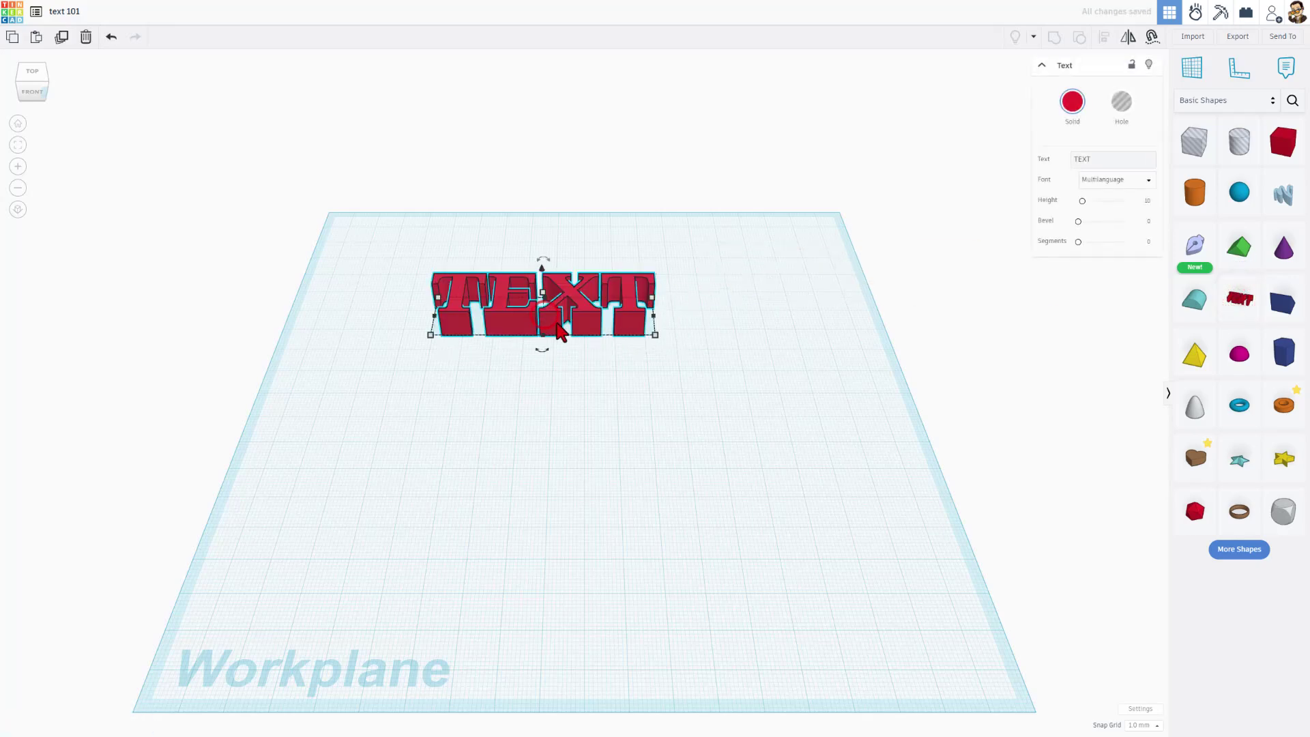
pyautogui.click(1085, 160)
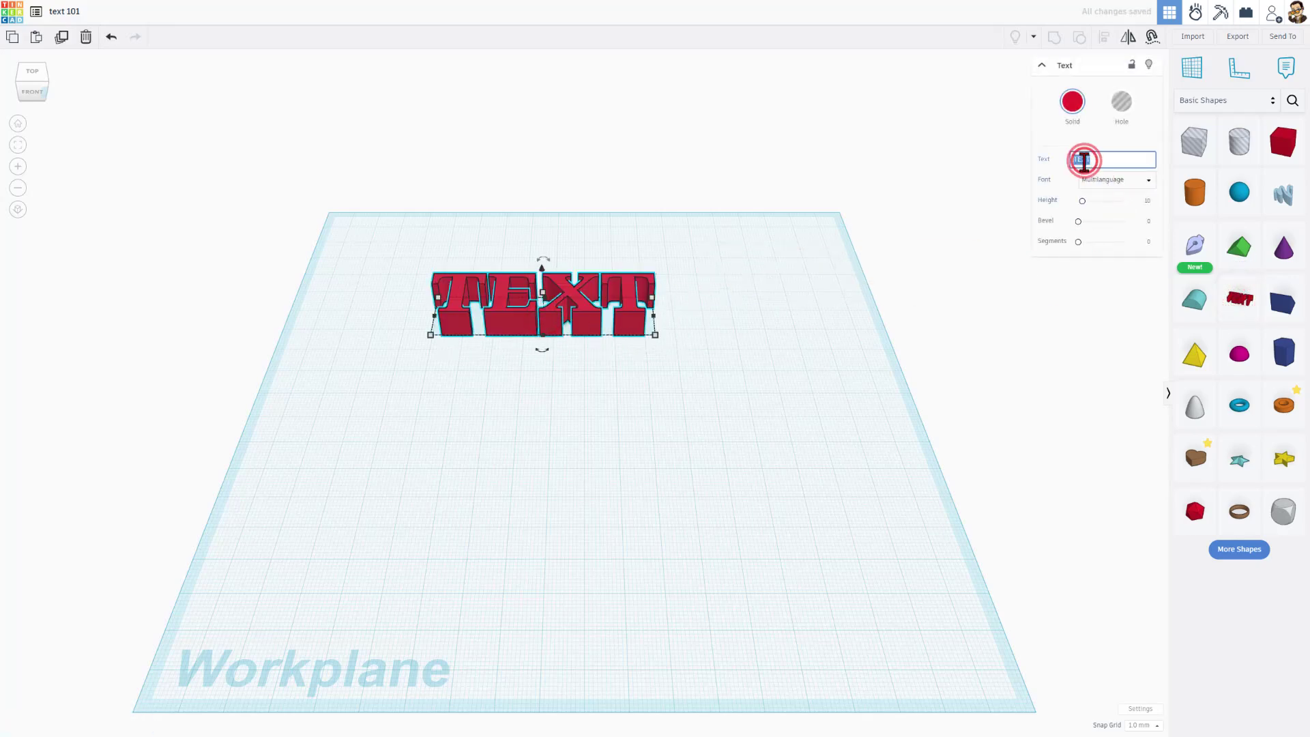
pyautogui.write('yo')
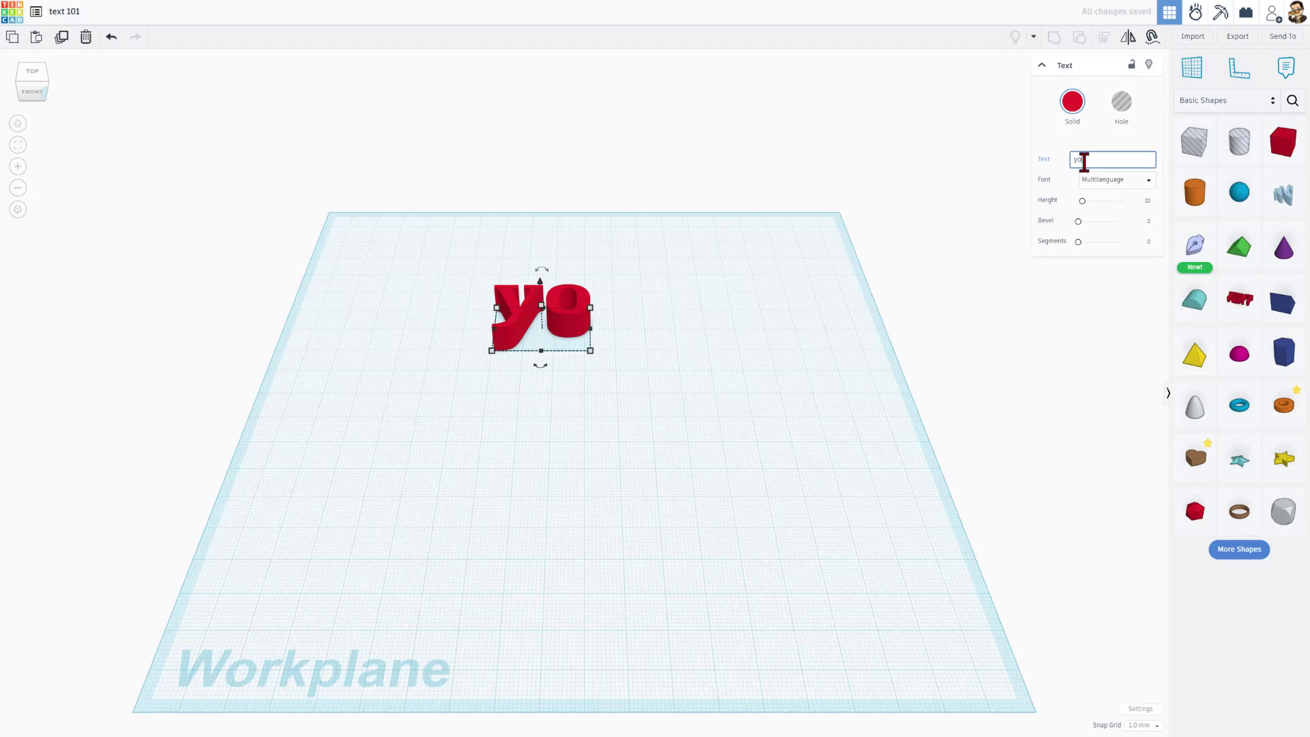
pyautogui.moveTo(591, 352); pyautogui.dragTo(660, 379)
pyautogui.moveTo(579, 325)
pyautogui.mouseDown()
pyautogui.moveTo(605, 329)
pyautogui.moveTo(583, 337)
pyautogui.mouseUp()
pyautogui.moveTo(764, 356); pyautogui.dragTo(806, 355, button='right')
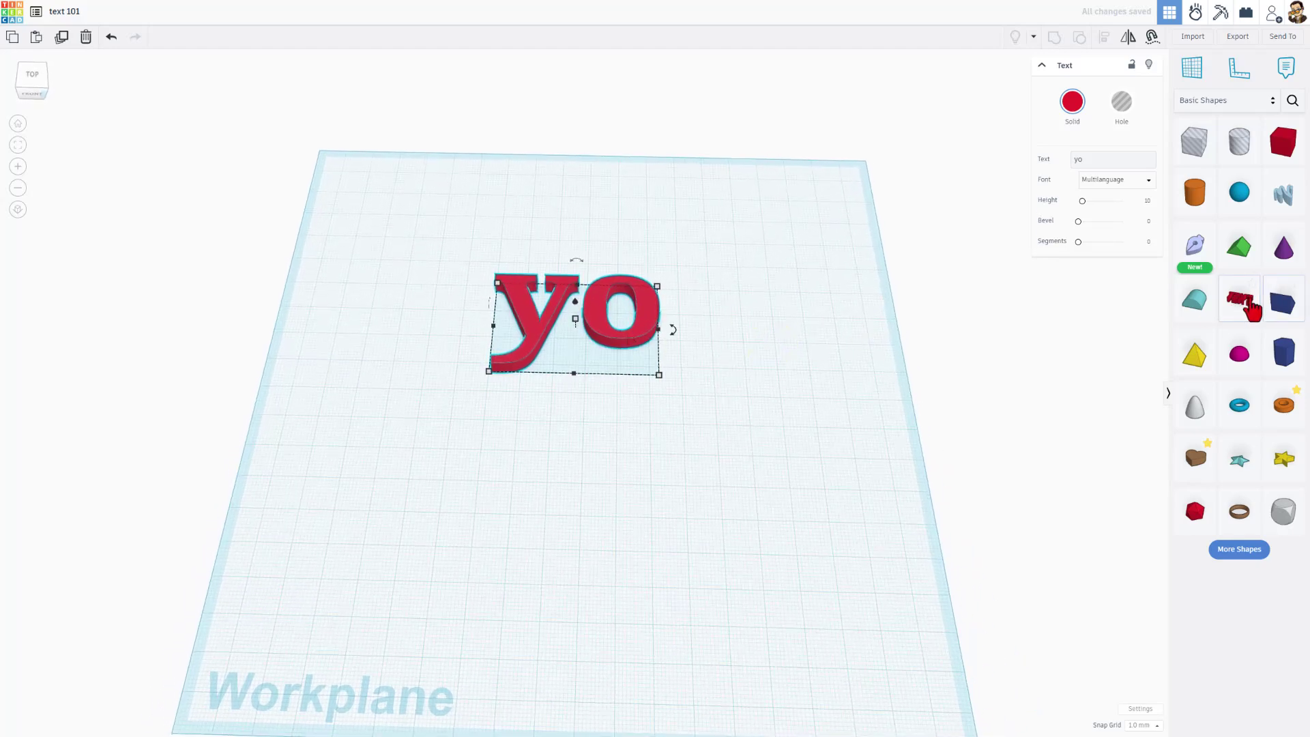
# - Add a text shape reading 'hi' beside yo, with bevel 1 and a single segment
pyautogui.moveTo(1240, 298); pyautogui.dragTo(800, 321)
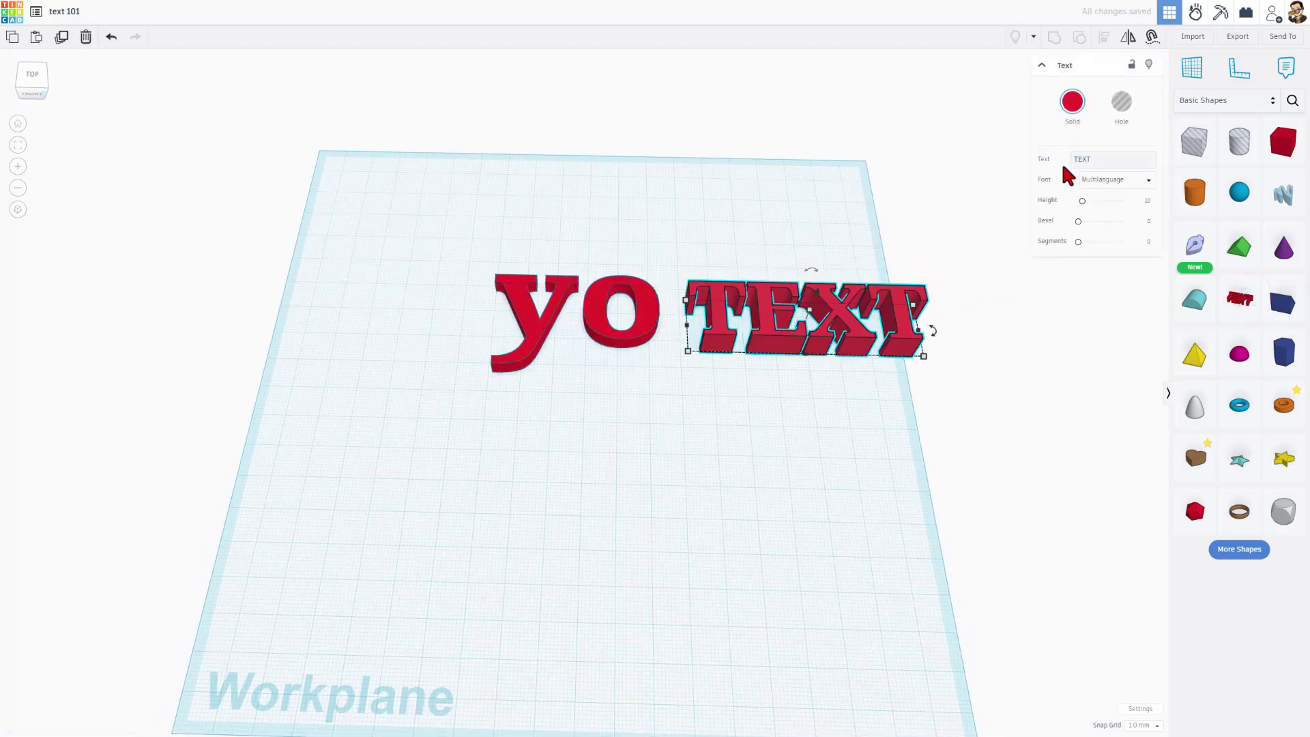
pyautogui.write('hi')
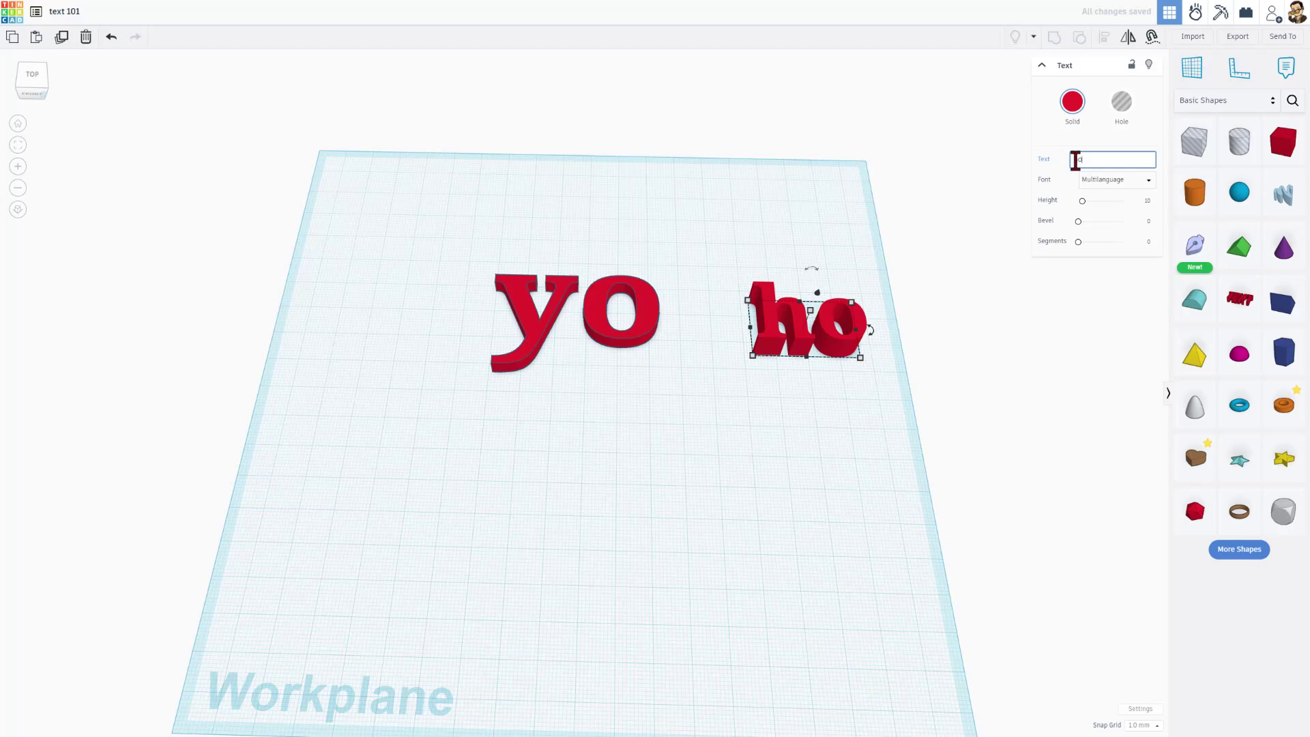
pyautogui.click(1146, 223)
pyautogui.write('2')
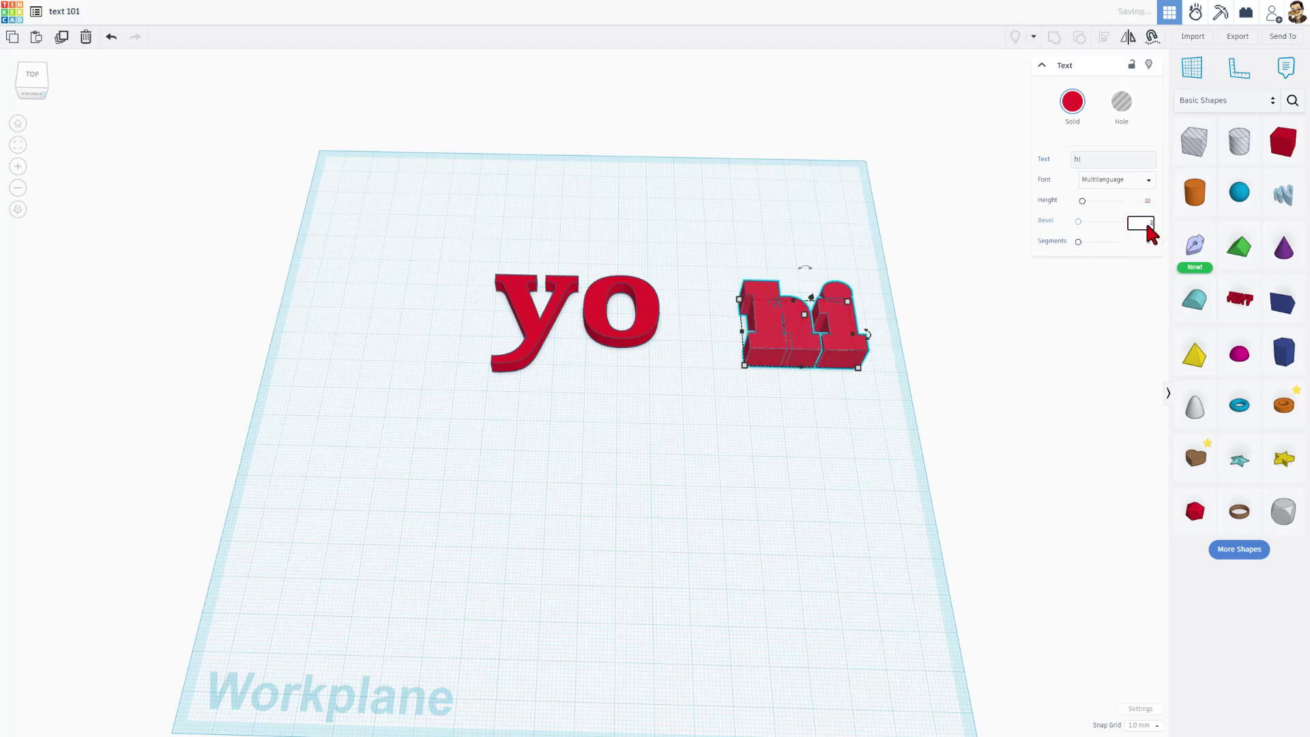
pyautogui.press('Return')
pyautogui.click(1145, 242)
pyautogui.write('1')
pyautogui.press('Return')
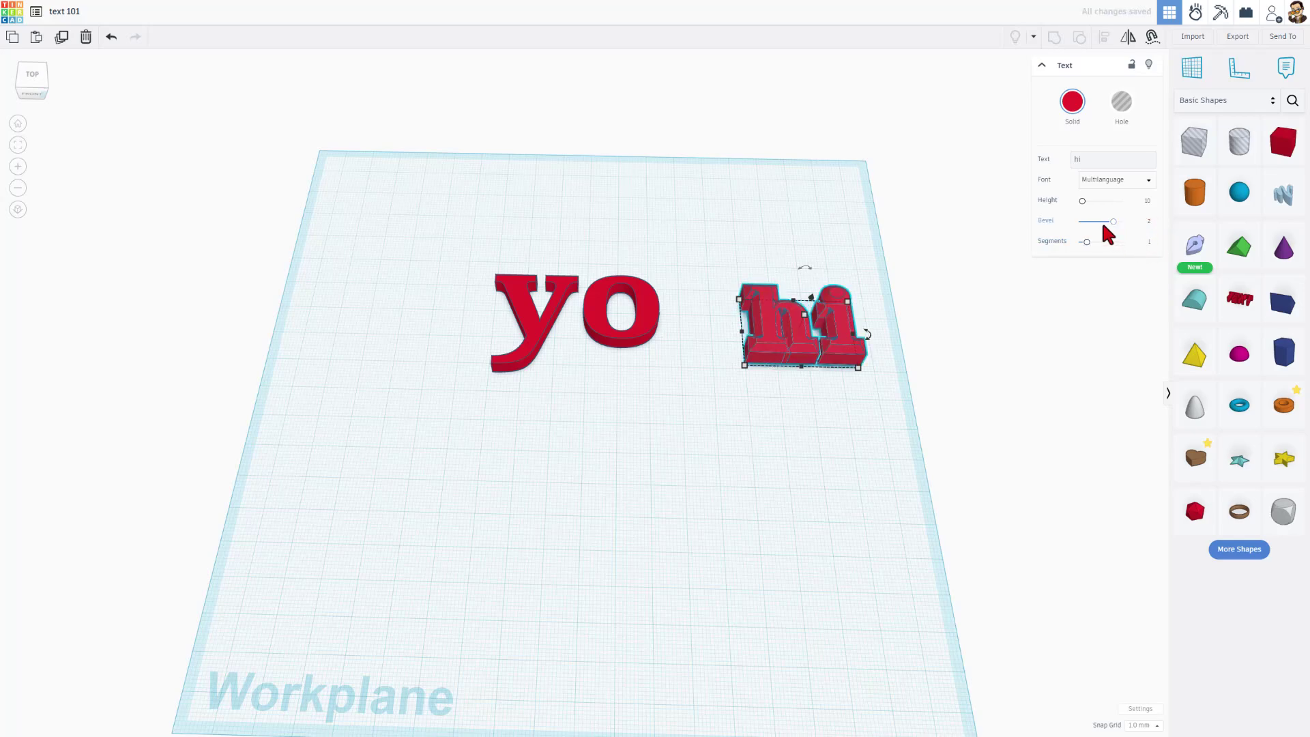
pyautogui.scroll(6, 722, 342)
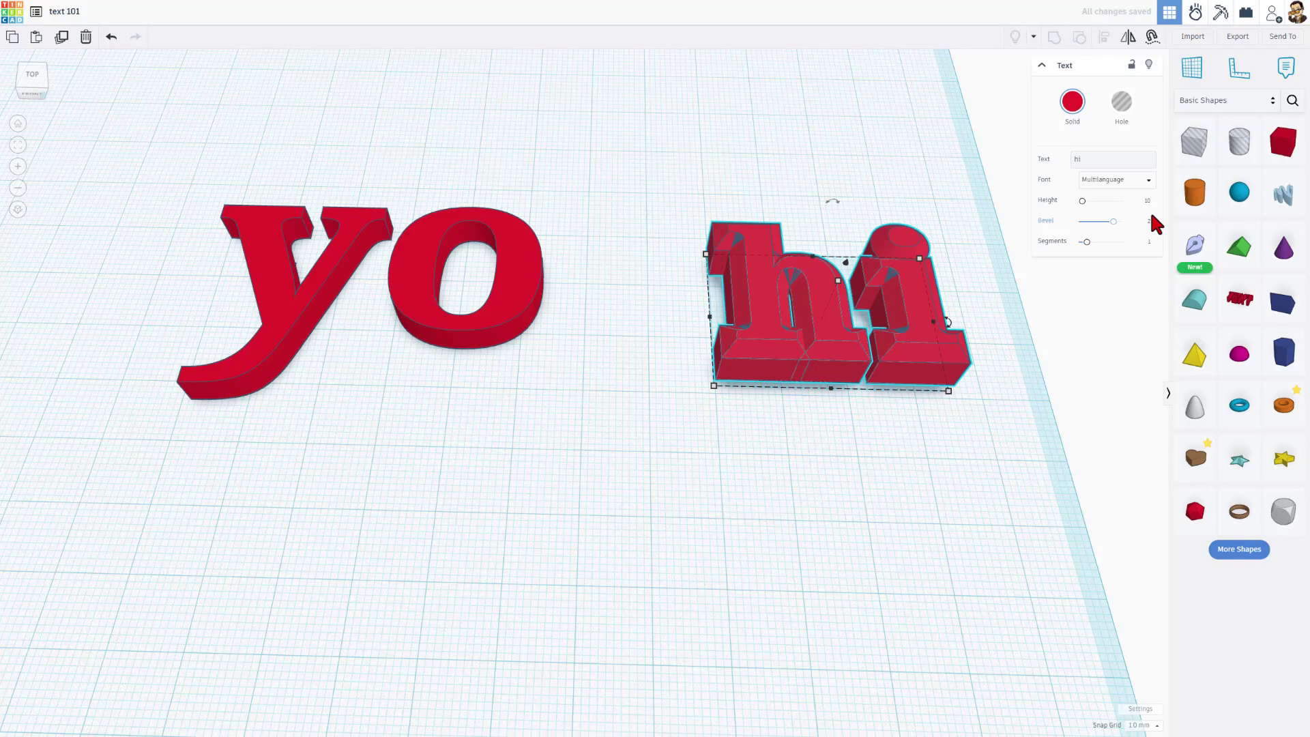
pyautogui.write('1')
pyautogui.press('Return')
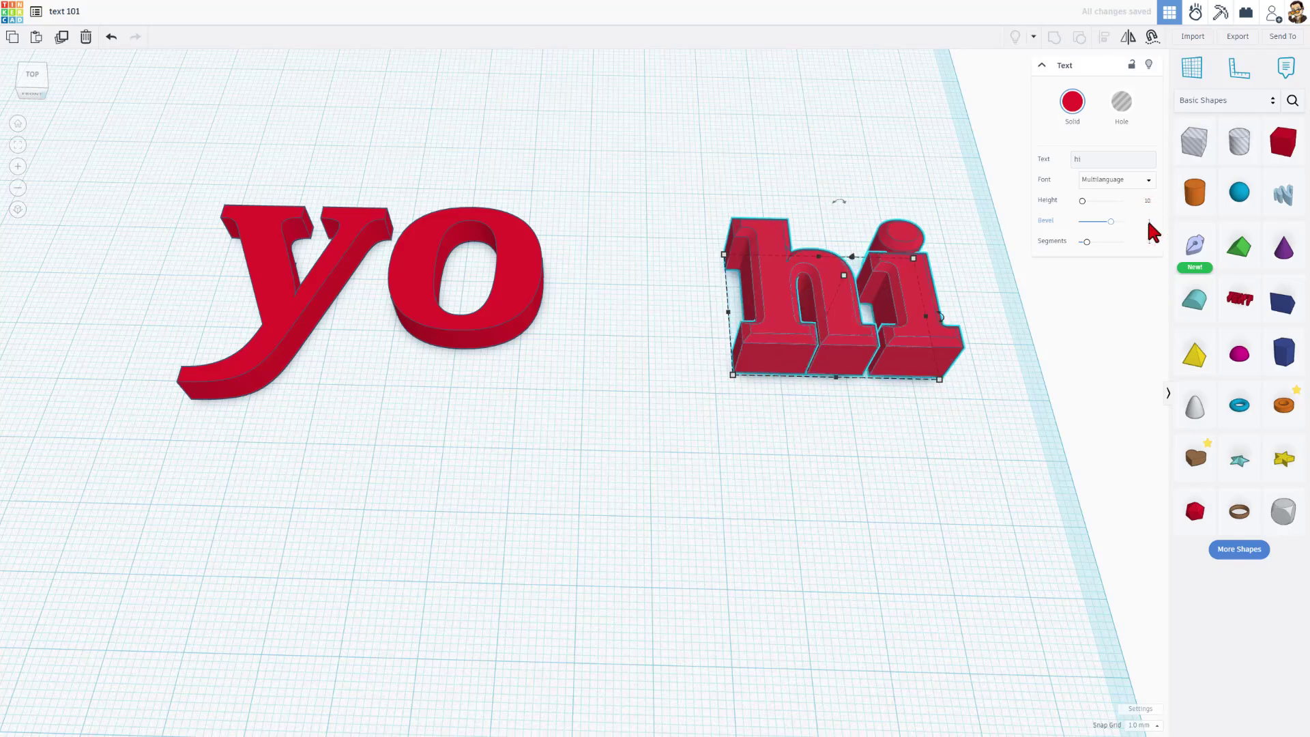
pyautogui.moveTo(781, 416); pyautogui.dragTo(828, 456, button='right')
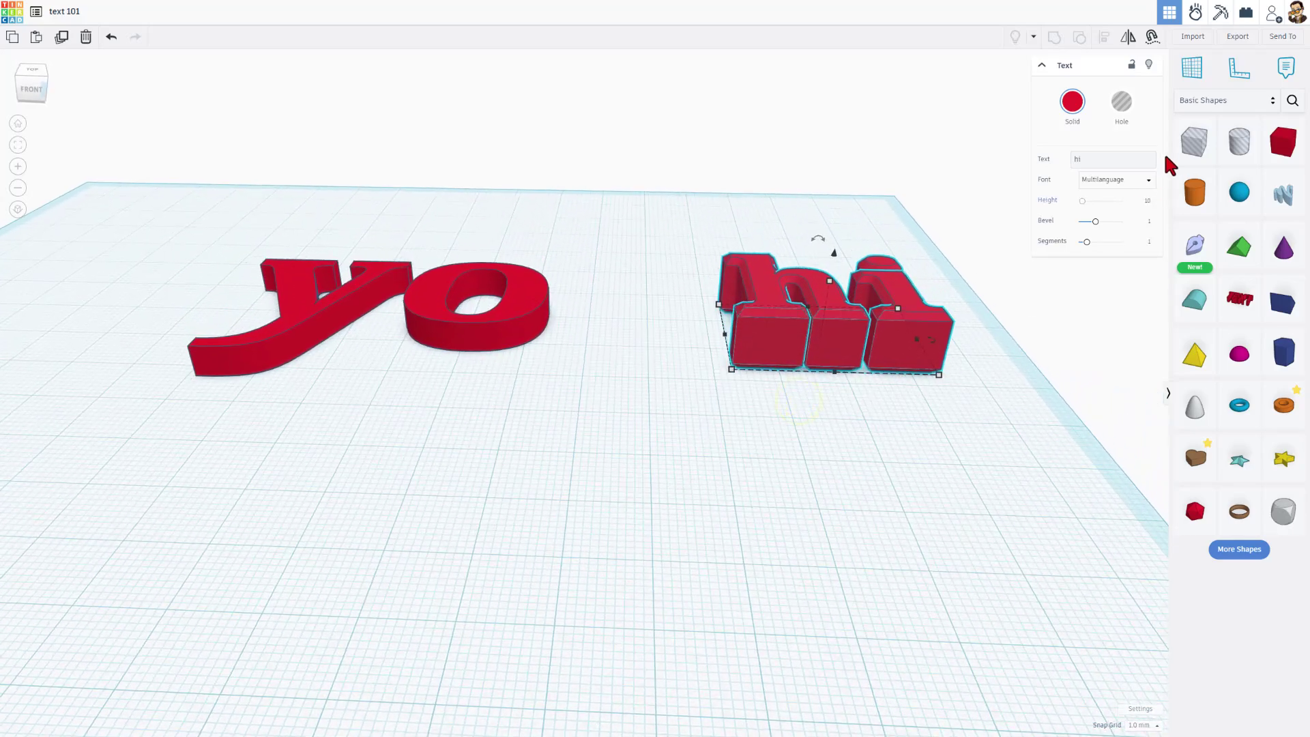
# - Place a box over the hi letters, widened to 60 and 6 tall
pyautogui.moveTo(1174, 142); pyautogui.dragTo(659, 382)
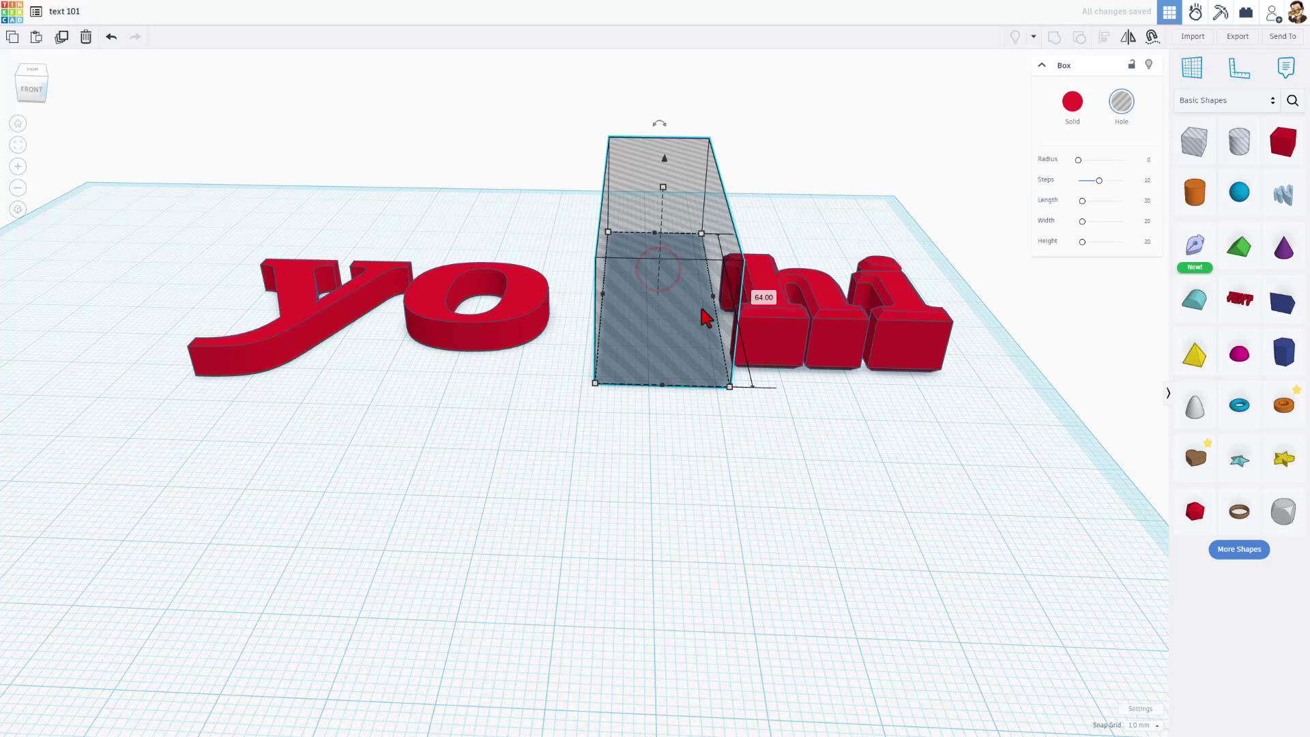
pyautogui.moveTo(714, 305); pyautogui.dragTo(966, 345)
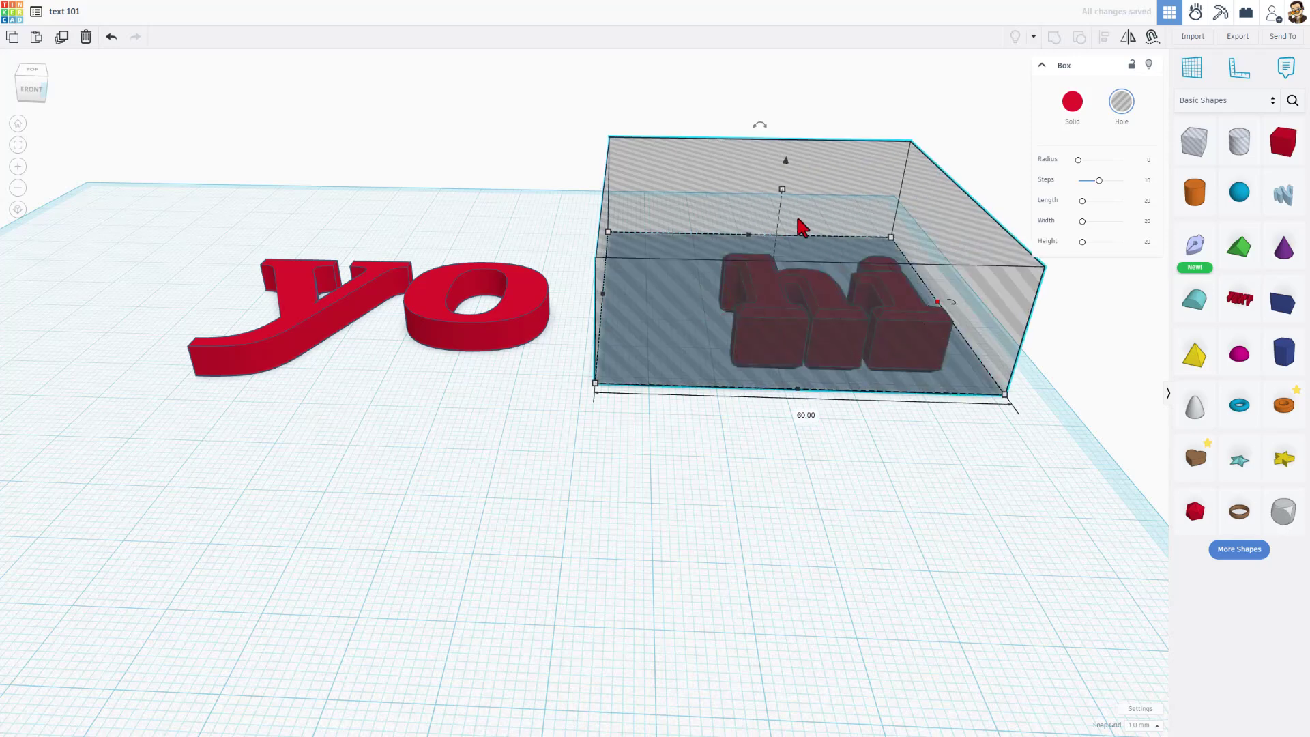
pyautogui.moveTo(778, 198); pyautogui.dragTo(792, 276)
# - Group the box with hi to cut the letters, then drop the result onto the workplane
pyautogui.click(769, 176)
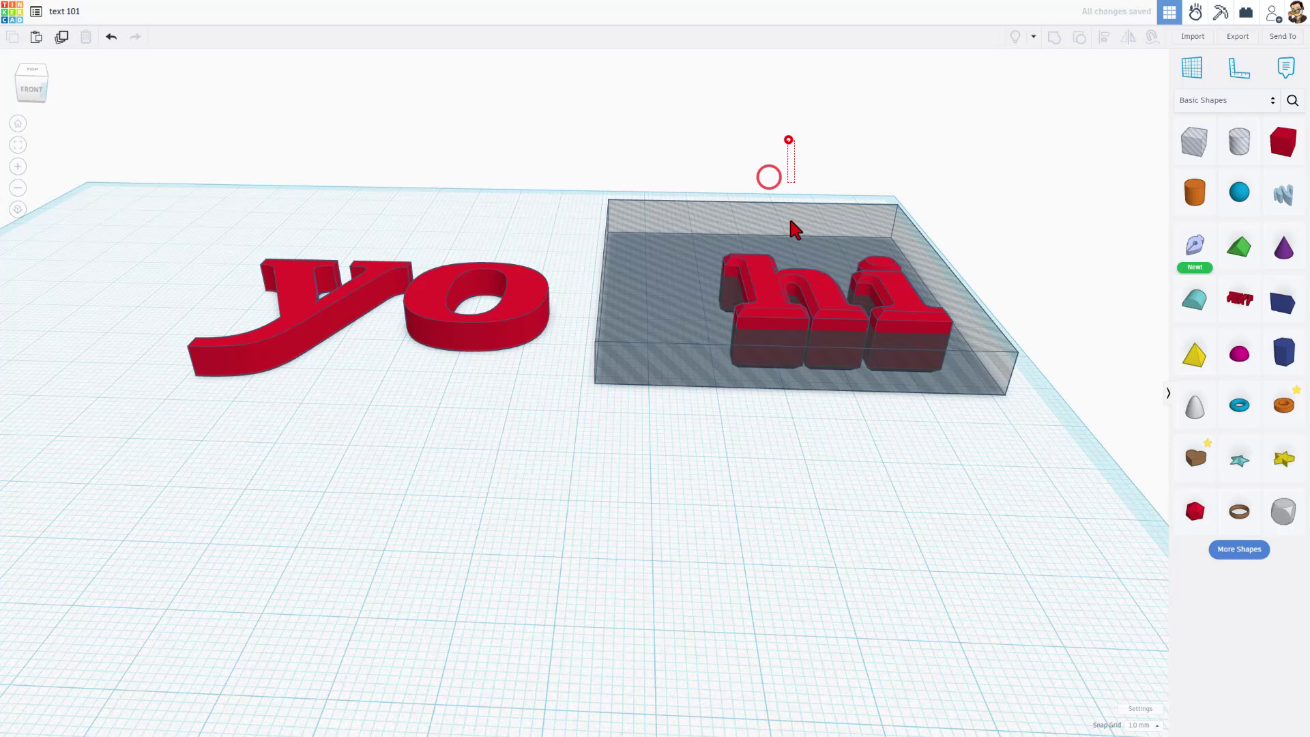
pyautogui.moveTo(782, 356); pyautogui.dragTo(670, 366)
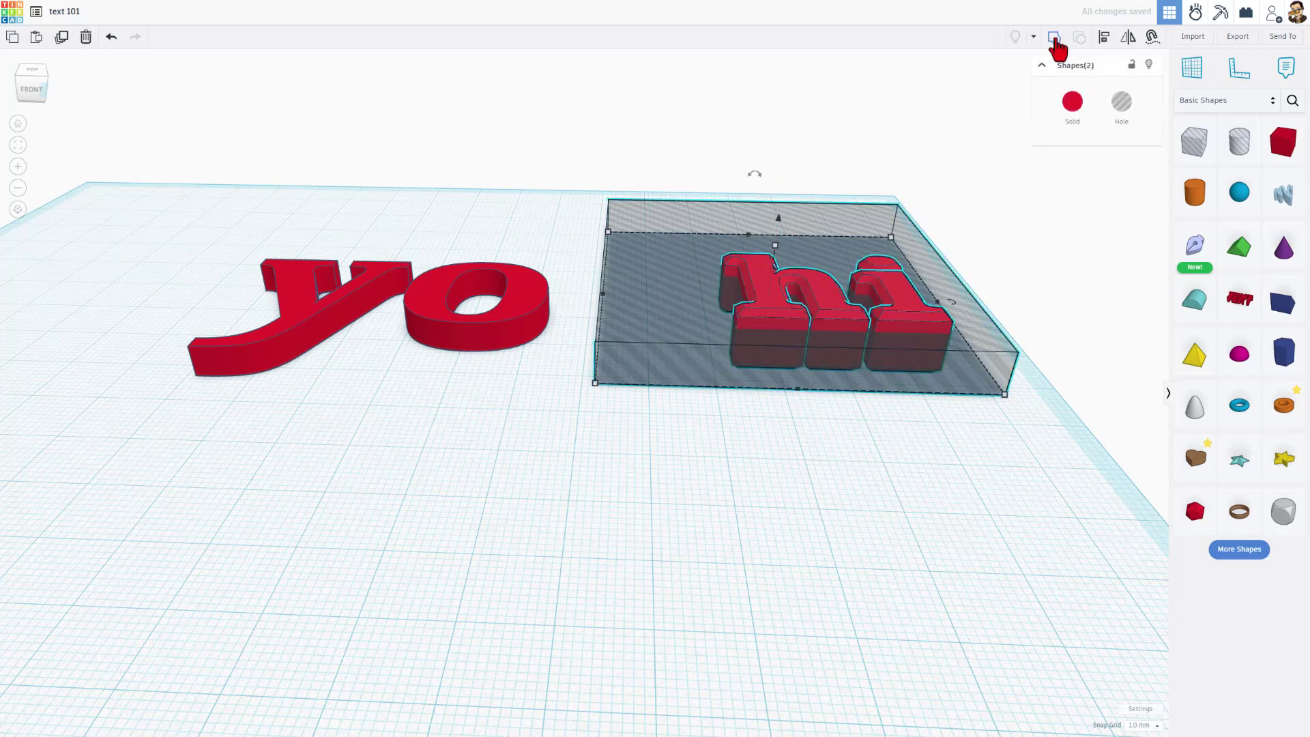
pyautogui.hotkey('ctrl', 'g')
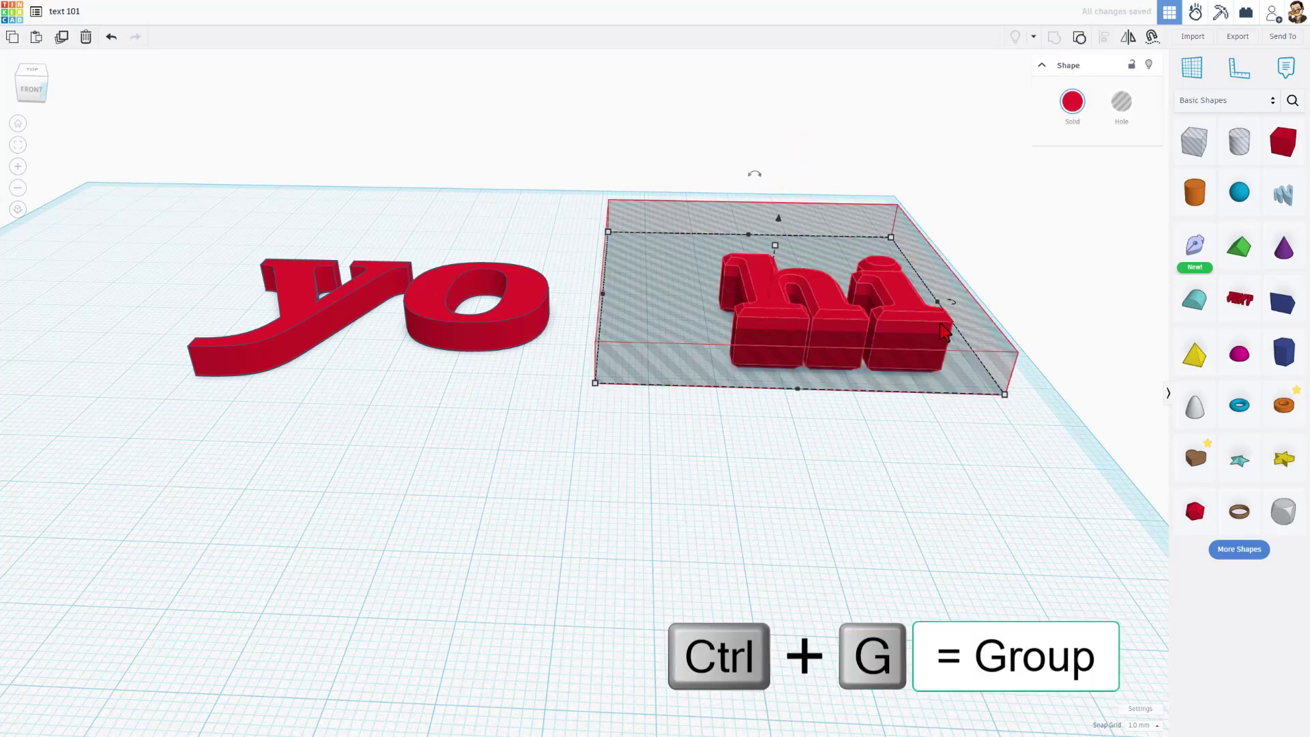
pyautogui.moveTo(838, 336)
pyautogui.mouseDown(button='right')
pyautogui.moveTo(866, 293)
pyautogui.moveTo(735, 294)
pyautogui.moveTo(751, 392)
pyautogui.moveTo(846, 334)
pyautogui.mouseUp(button='right')
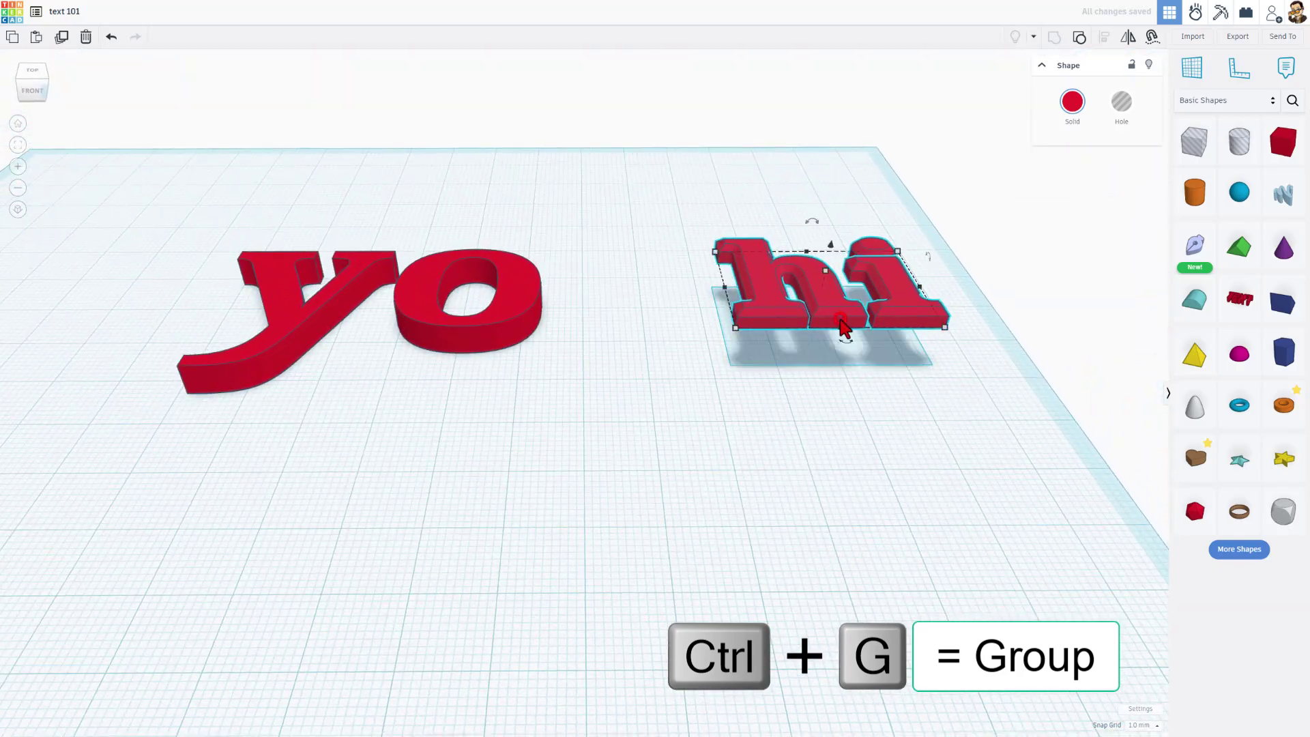
pyautogui.press('d')
pyautogui.moveTo(781, 391); pyautogui.dragTo(565, 591, button='right')
pyautogui.moveTo(496, 386); pyautogui.dragTo(263, 330, button='right')
pyautogui.scroll(4, 751, 382)
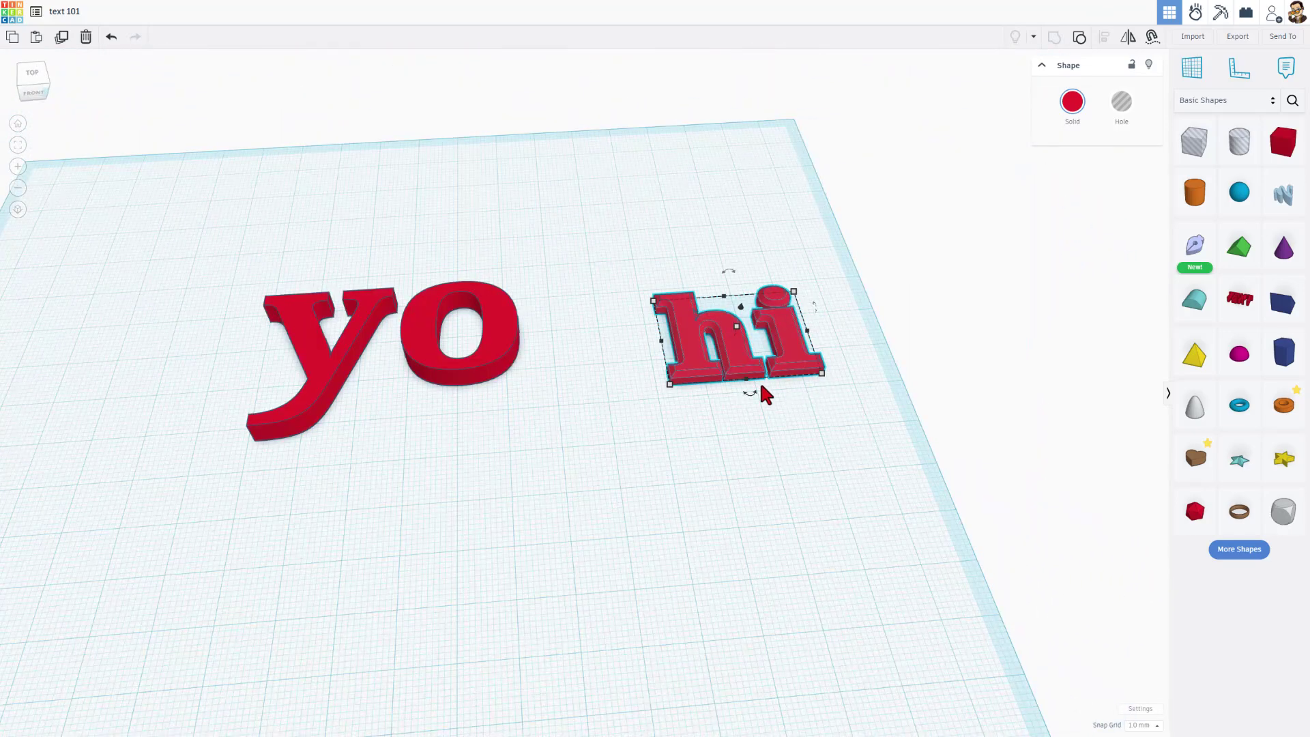
# - Search the shapes for a script text shape and place it on the workplane
pyautogui.click(1292, 100)
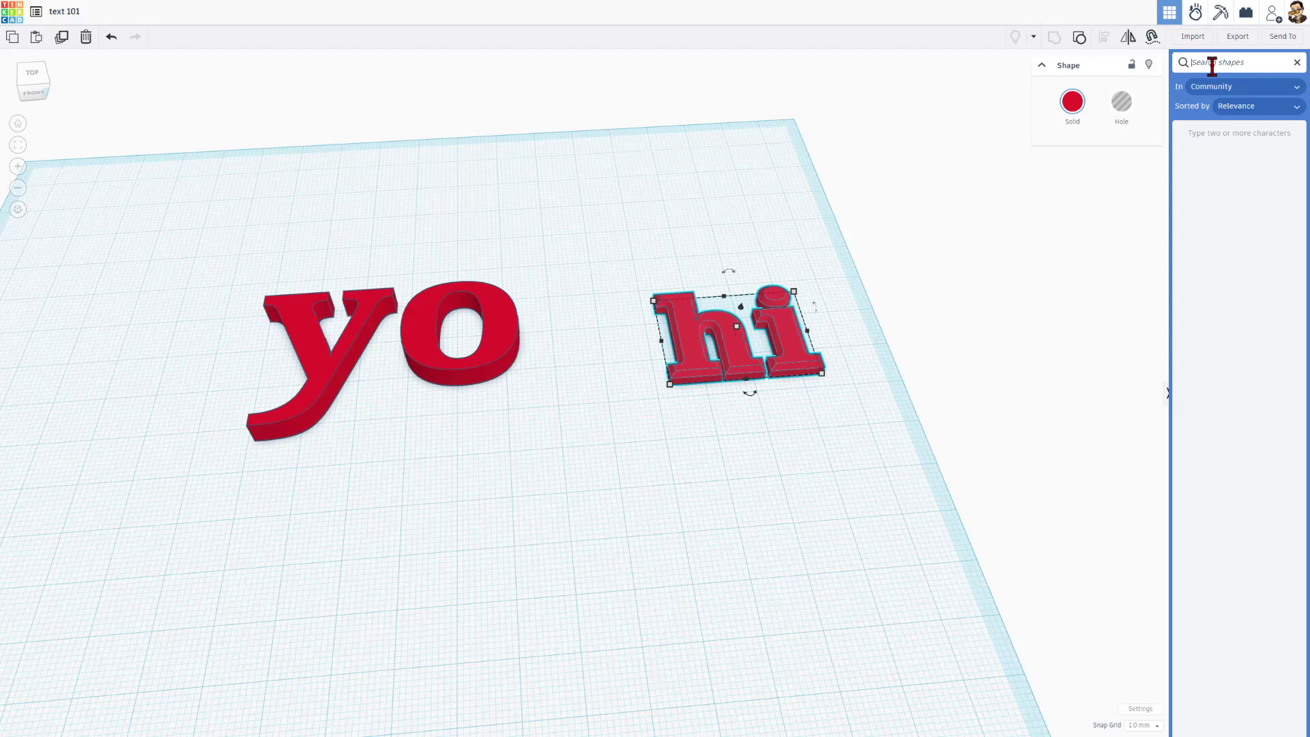
pyautogui.write('scr')
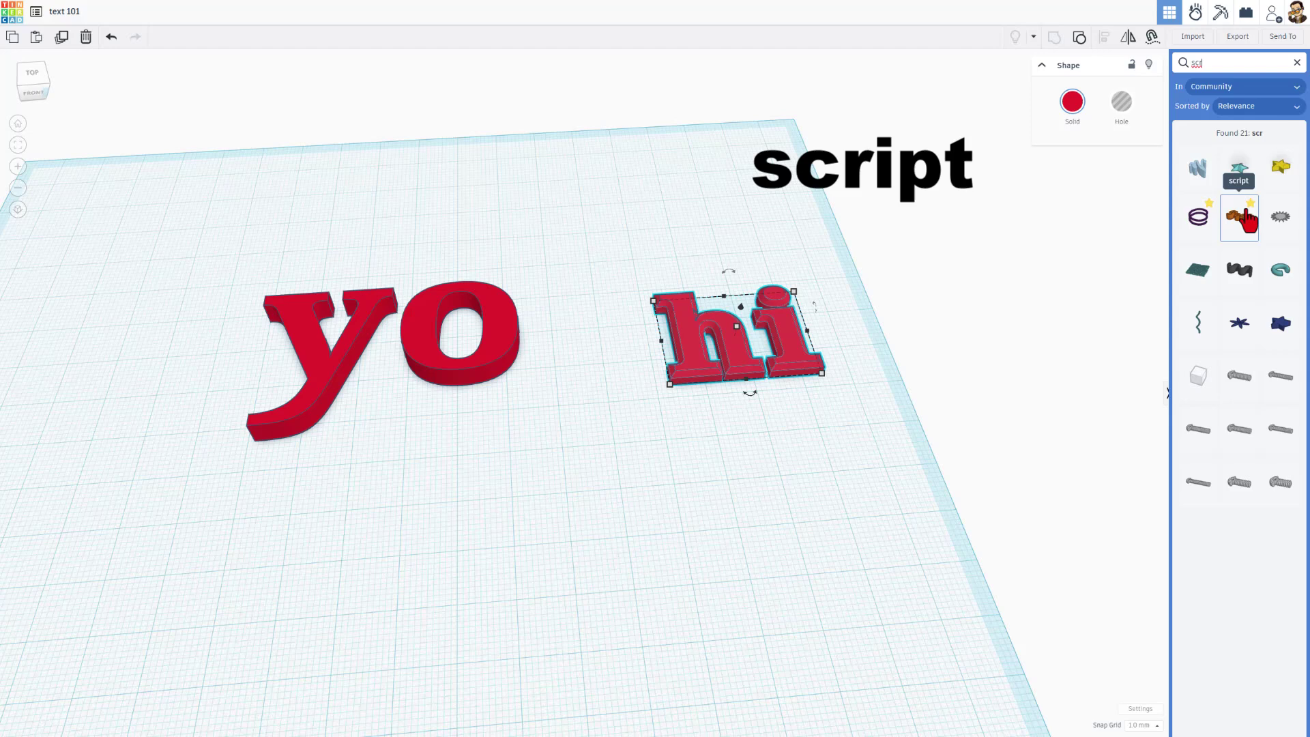
pyautogui.click(1236, 232)
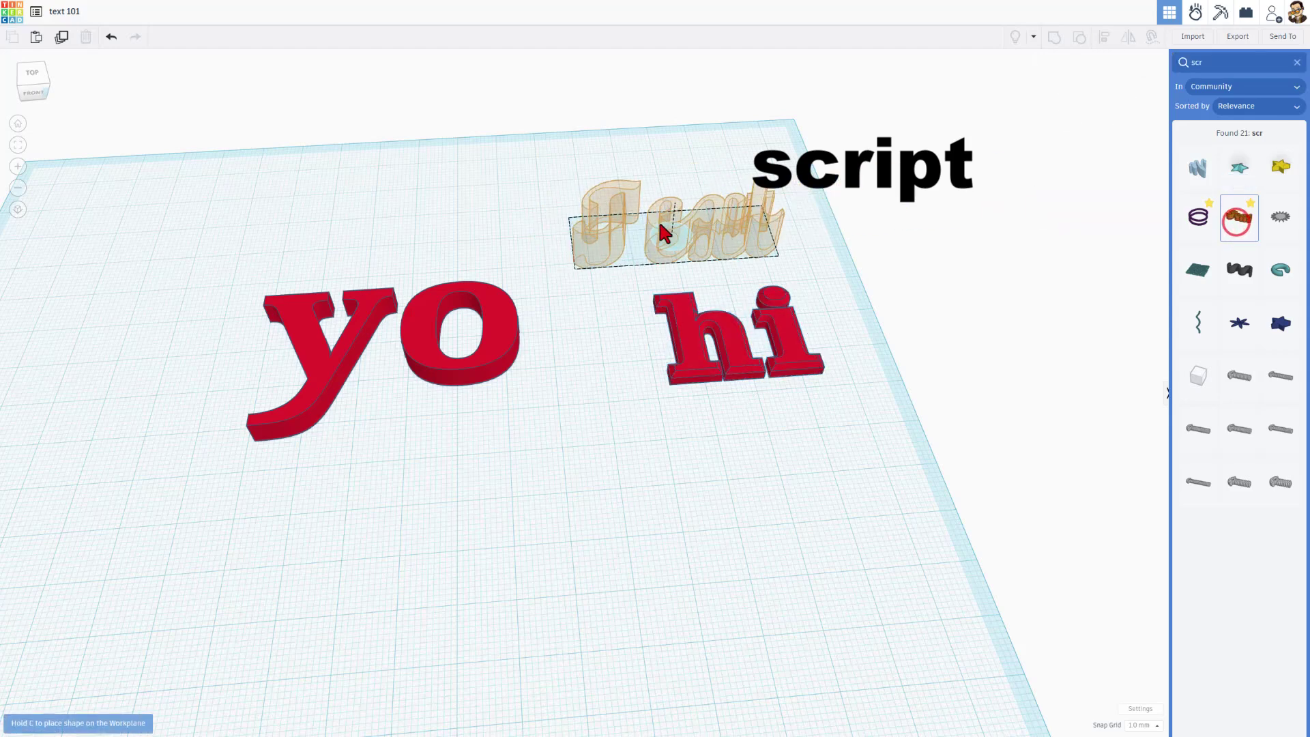
pyautogui.click(569, 222)
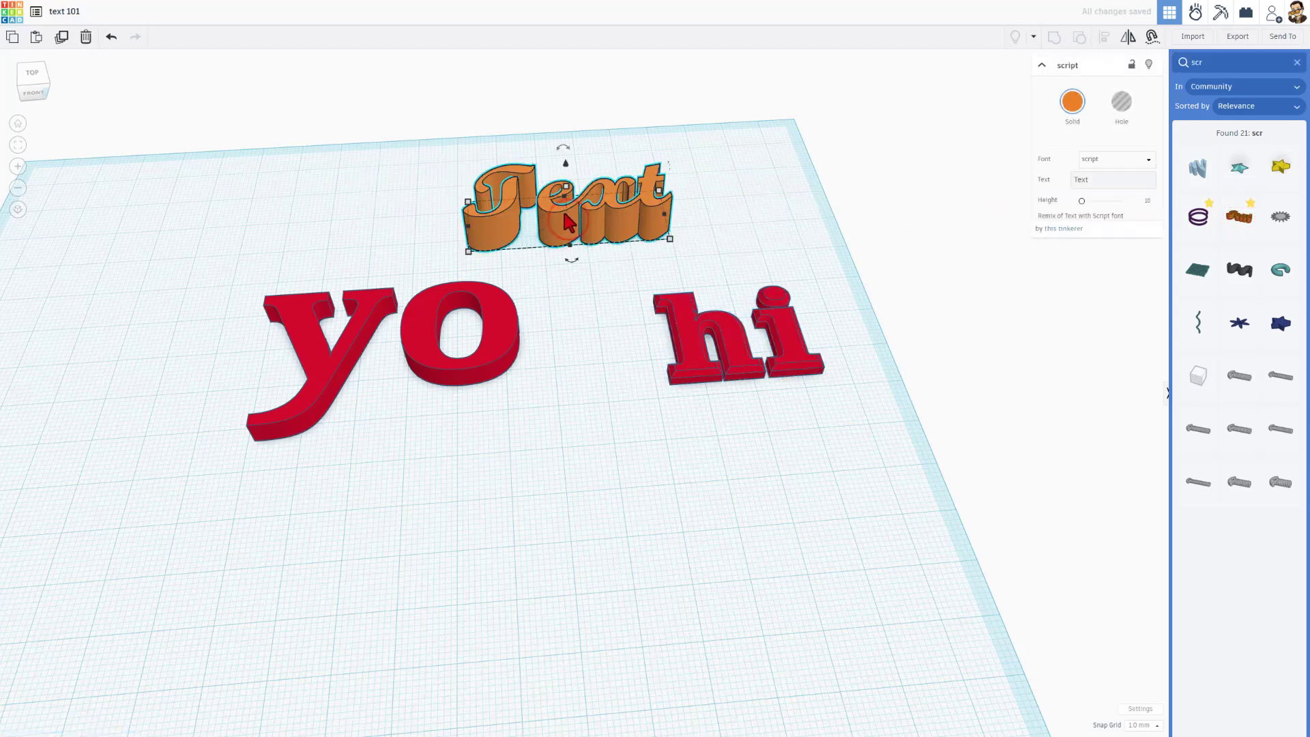
# - Switch the lettering's font from Stencil to a rounded font and shift it left
pyautogui.click(1118, 159)
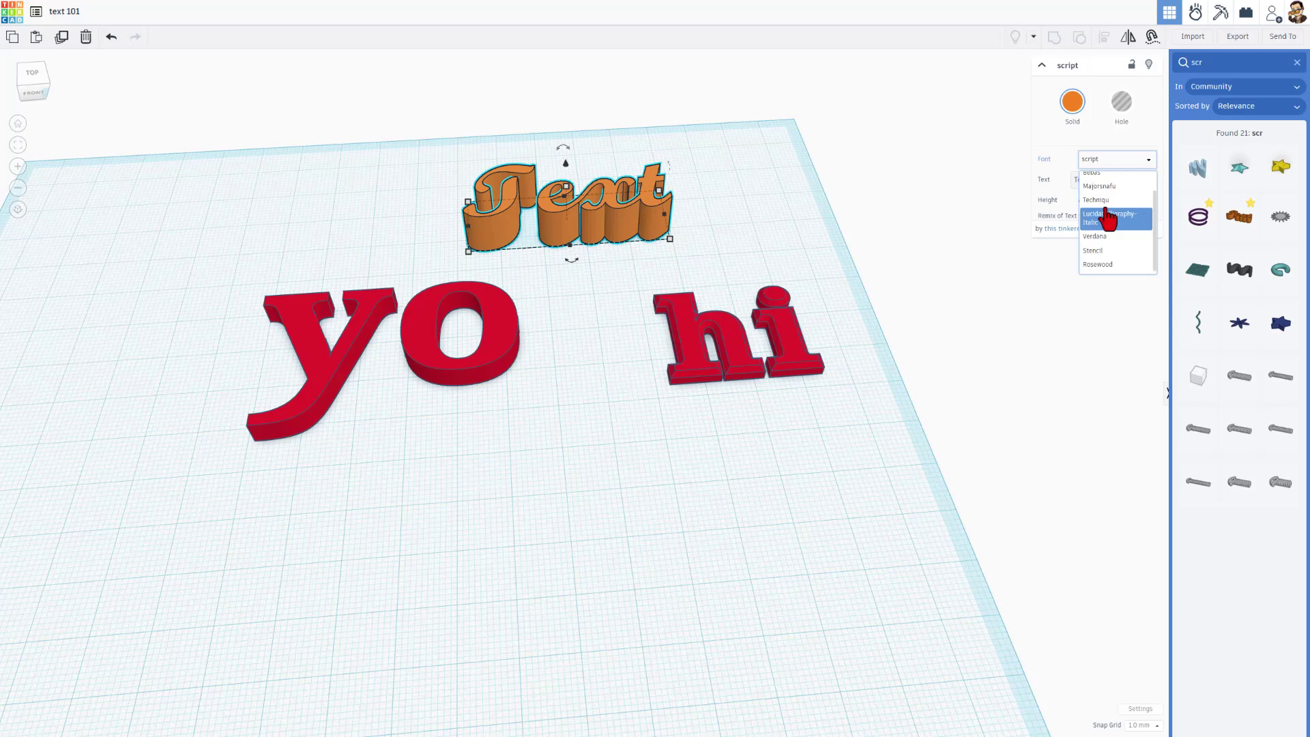
pyautogui.click(1092, 251)
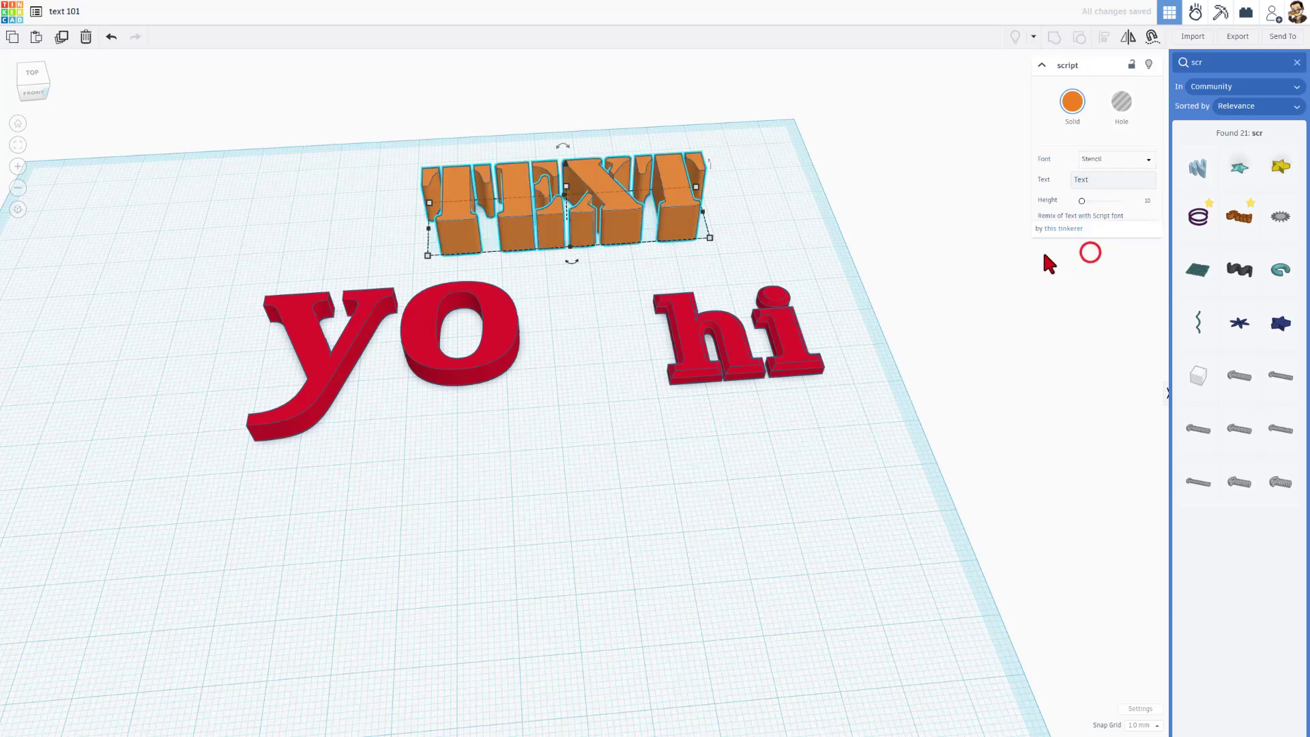
pyautogui.click(1084, 181)
pyautogui.doubleClick(1080, 179)
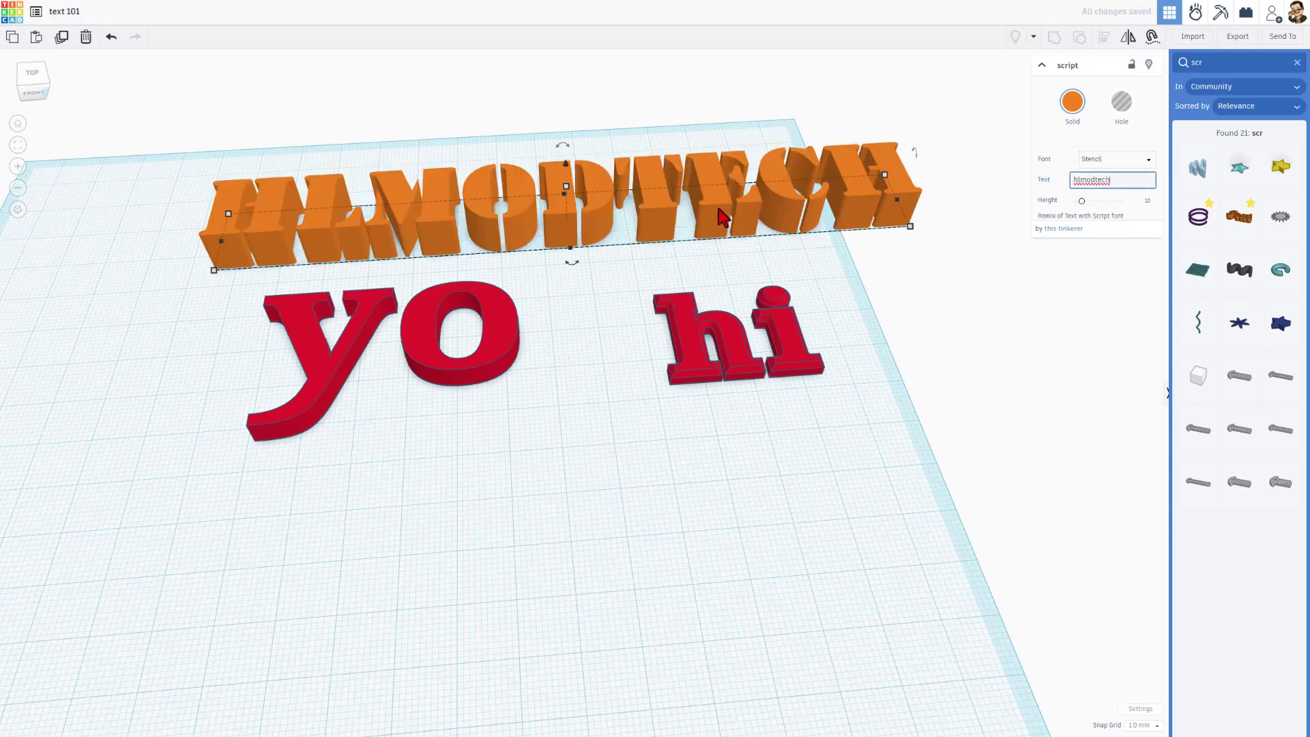
pyautogui.moveTo(721, 217); pyautogui.dragTo(612, 218)
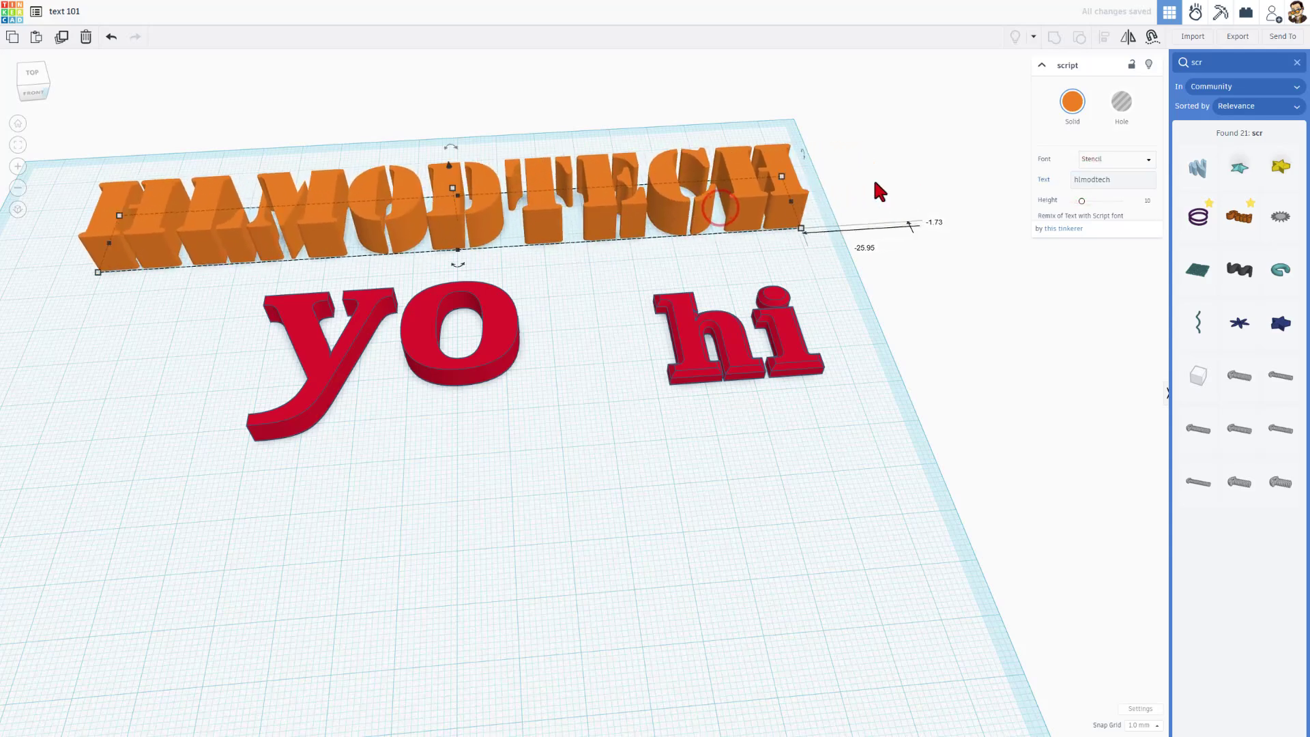
pyautogui.click(1114, 159)
pyautogui.click(1101, 206)
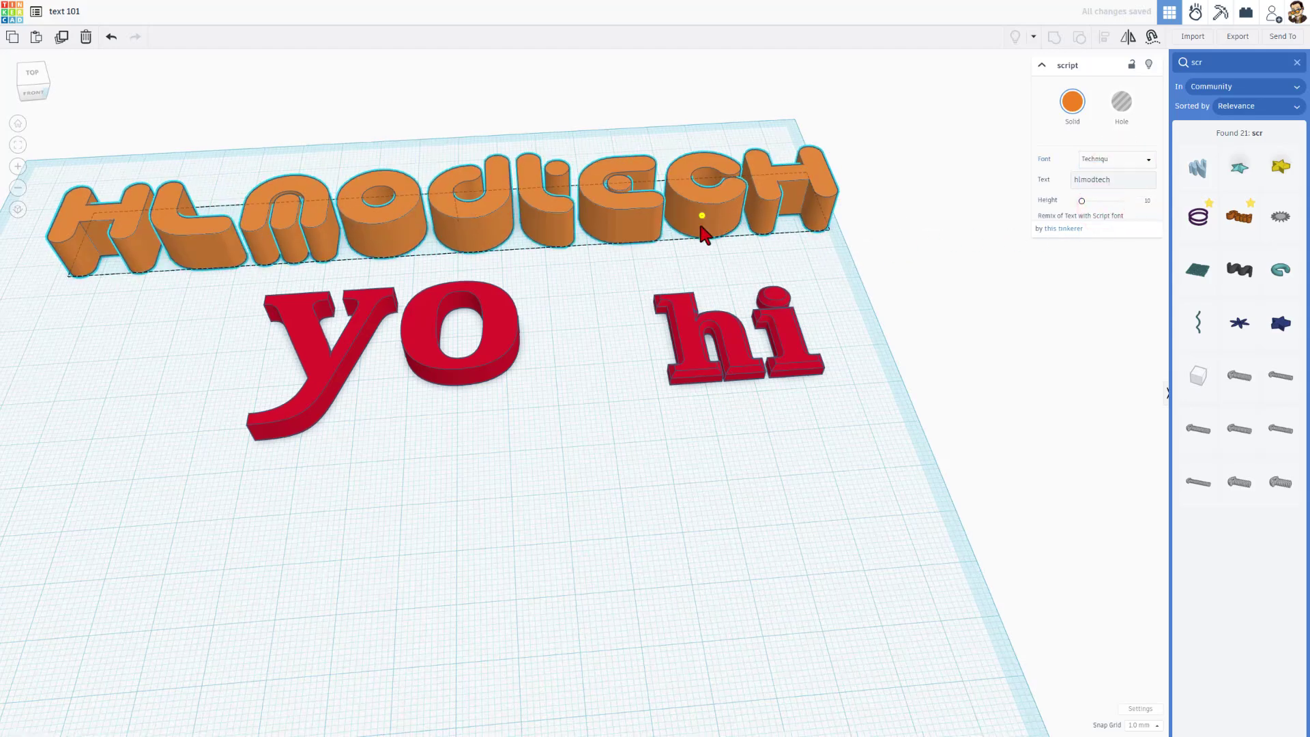
# - Make the hlmodtech text purple, turn it into a hole, and narrow it to 73 wide
pyautogui.moveTo(701, 225); pyautogui.dragTo(811, 167, button='right')
pyautogui.click(811, 166)
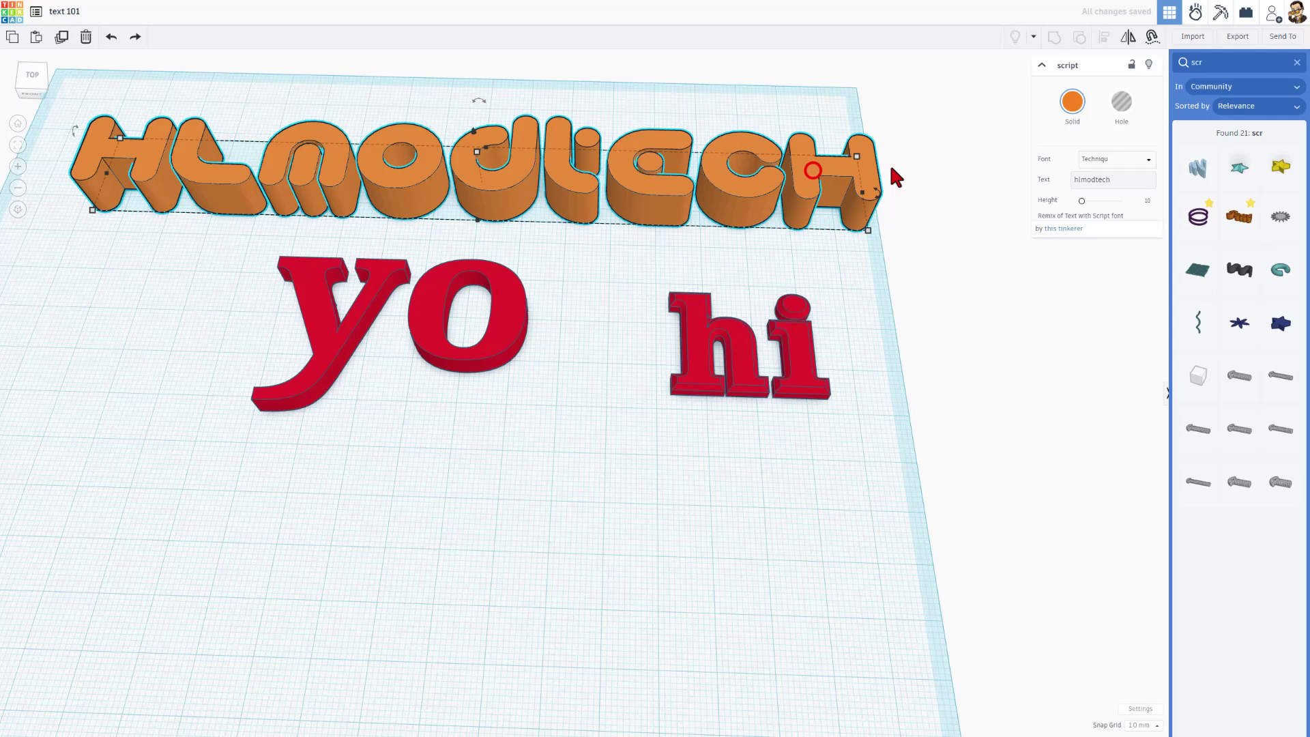
pyautogui.click(1072, 112)
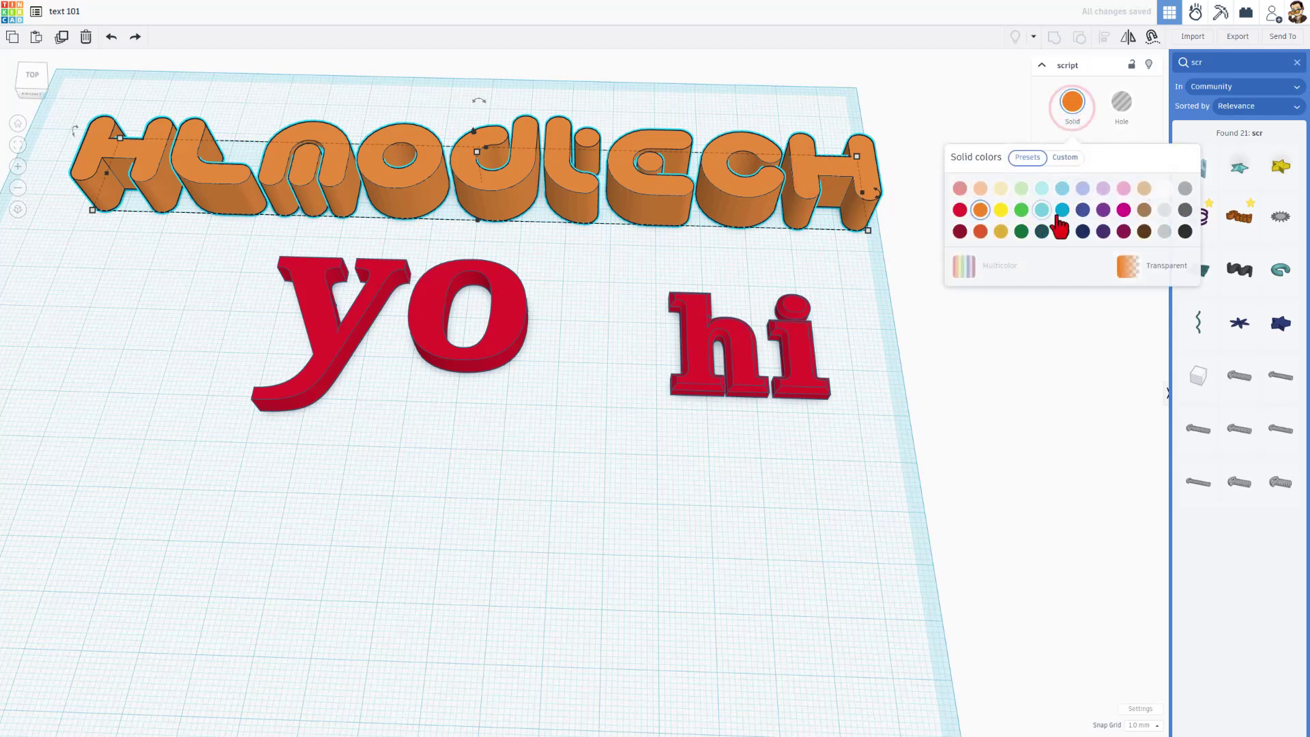
pyautogui.click(1104, 210)
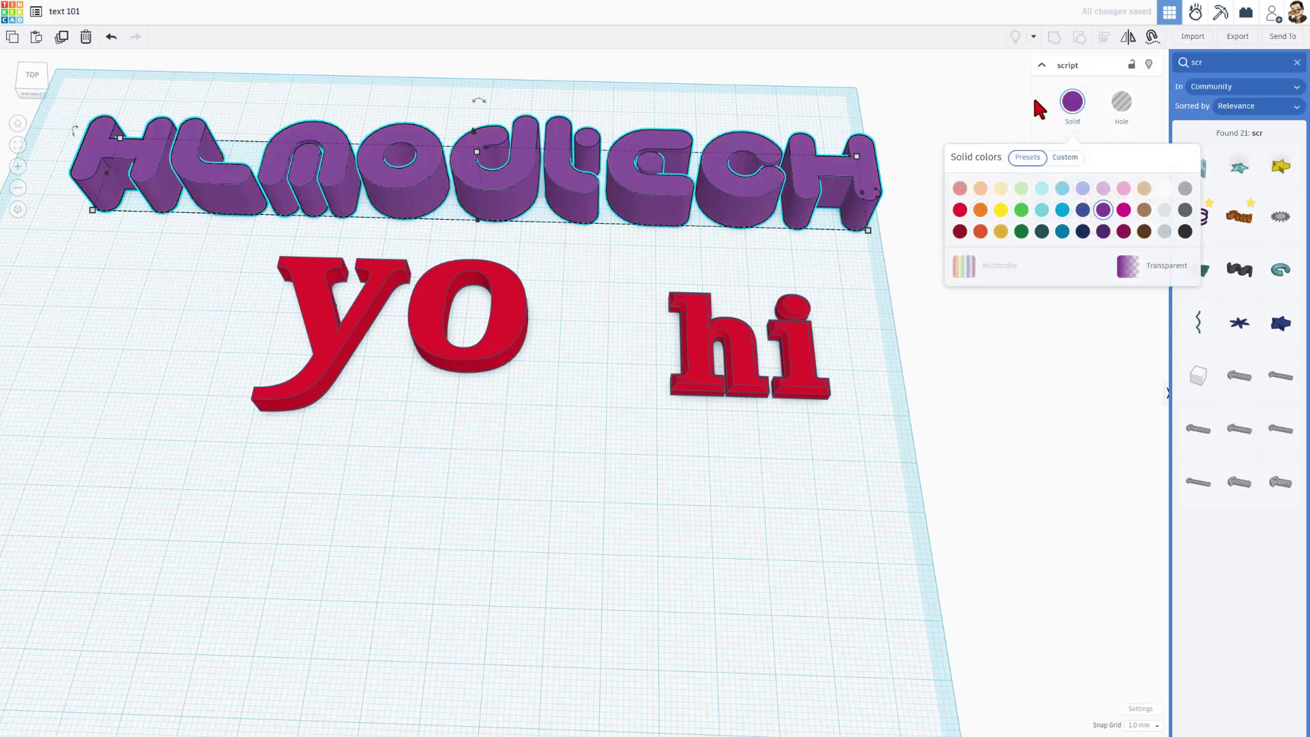
pyautogui.click(1112, 105)
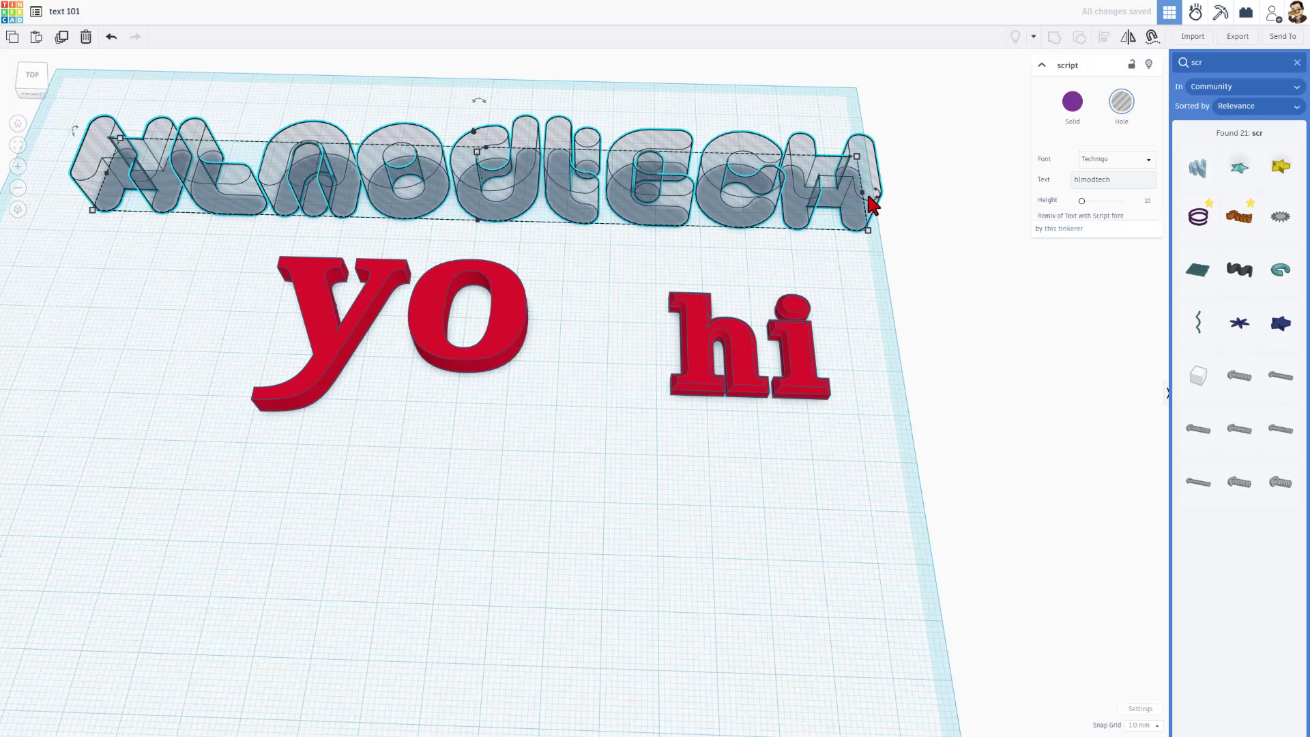
pyautogui.moveTo(866, 198); pyautogui.dragTo(830, 228)
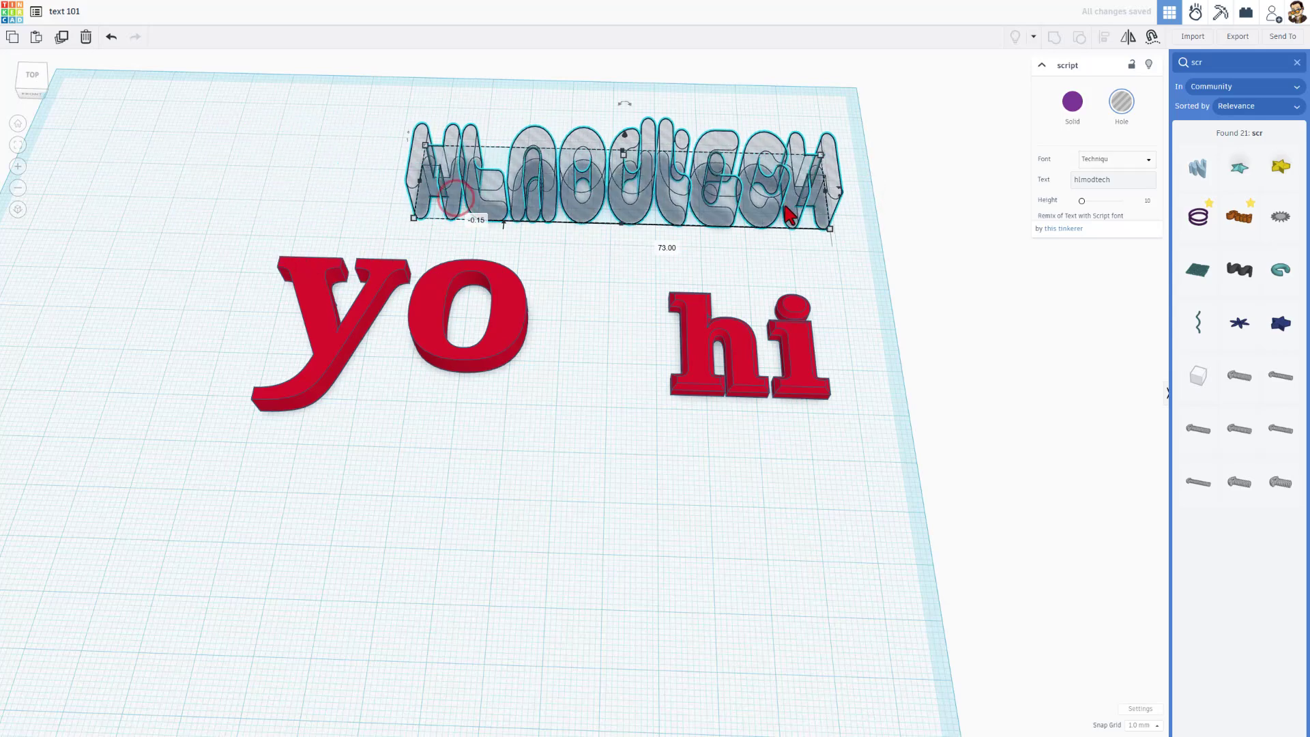
# - Place a 2 mm tall box under the hlmodtech hole text
pyautogui.click(1297, 62)
pyautogui.moveTo(1283, 141); pyautogui.dragTo(844, 196)
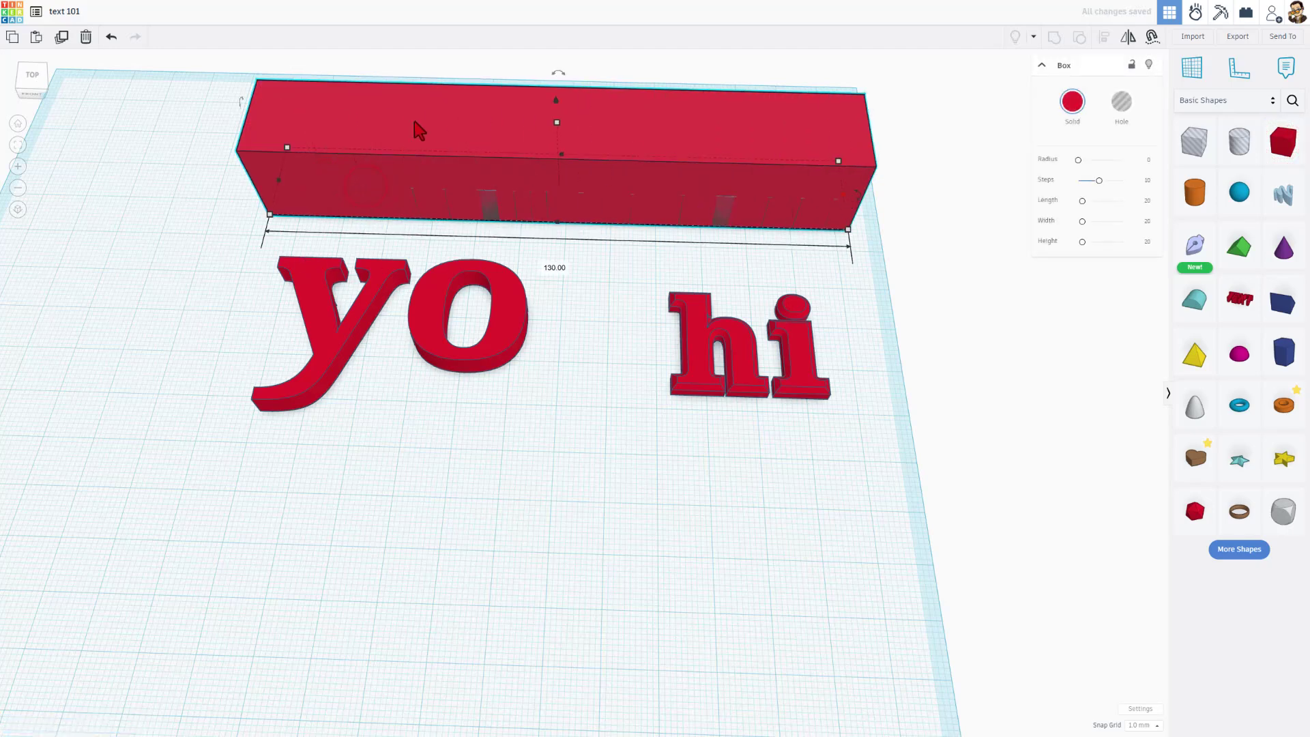
pyautogui.moveTo(558, 128); pyautogui.dragTo(647, 179)
pyautogui.write('2')
pyautogui.press('Return')
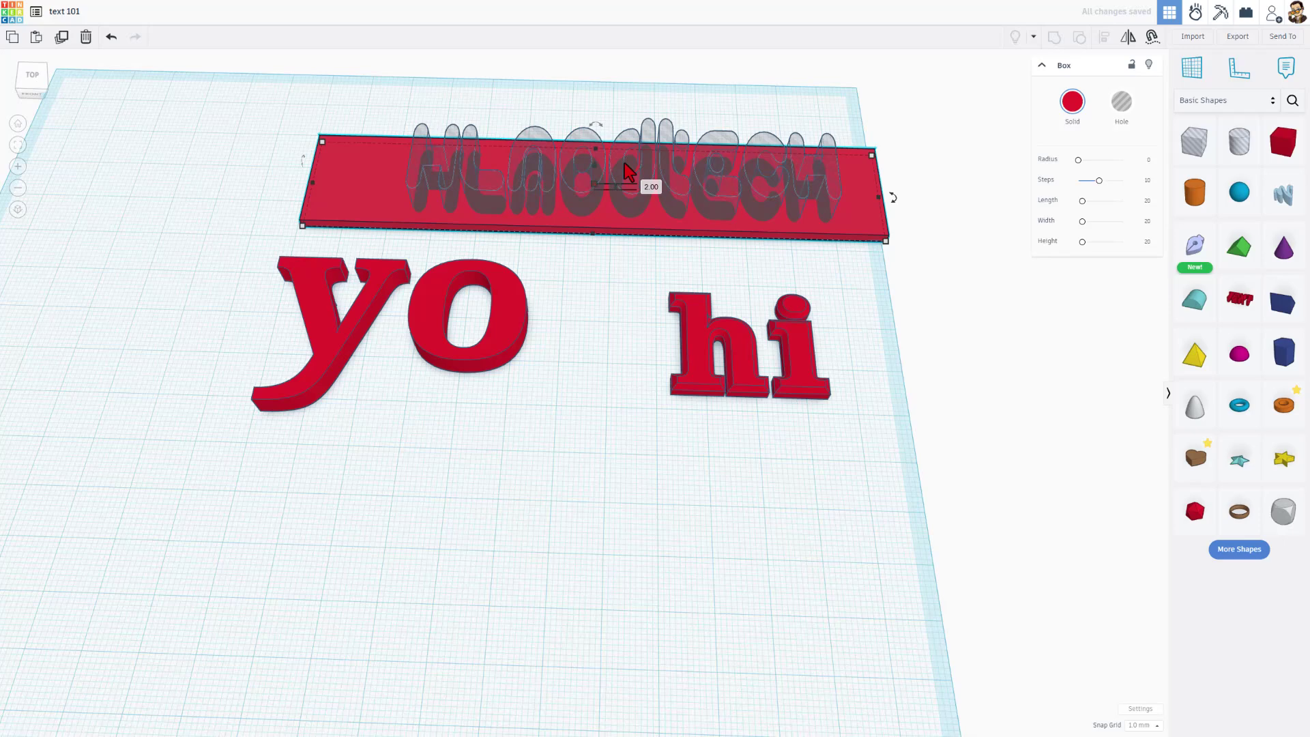
# - Raise the hole text slightly and shorten the plate from its right end
pyautogui.click(675, 148)
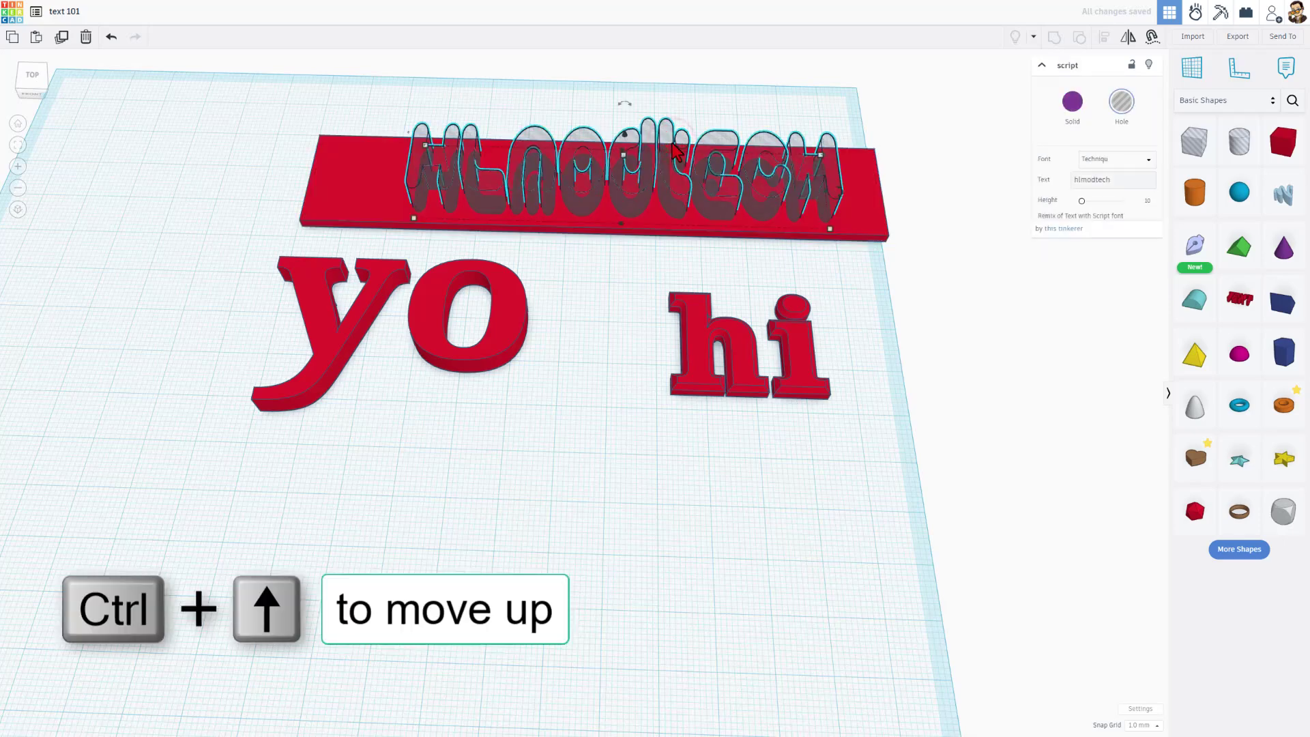
pyautogui.hotkey('ctrl', 'Up')
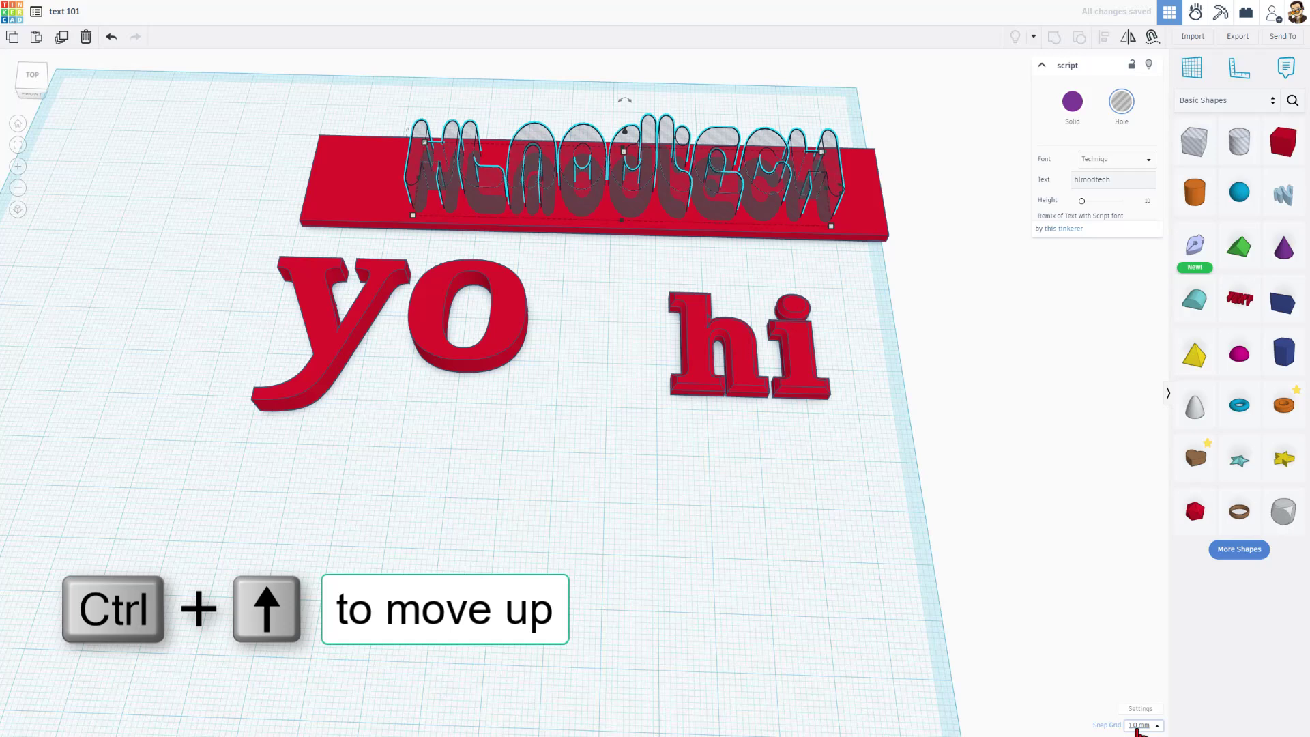
pyautogui.click(877, 203)
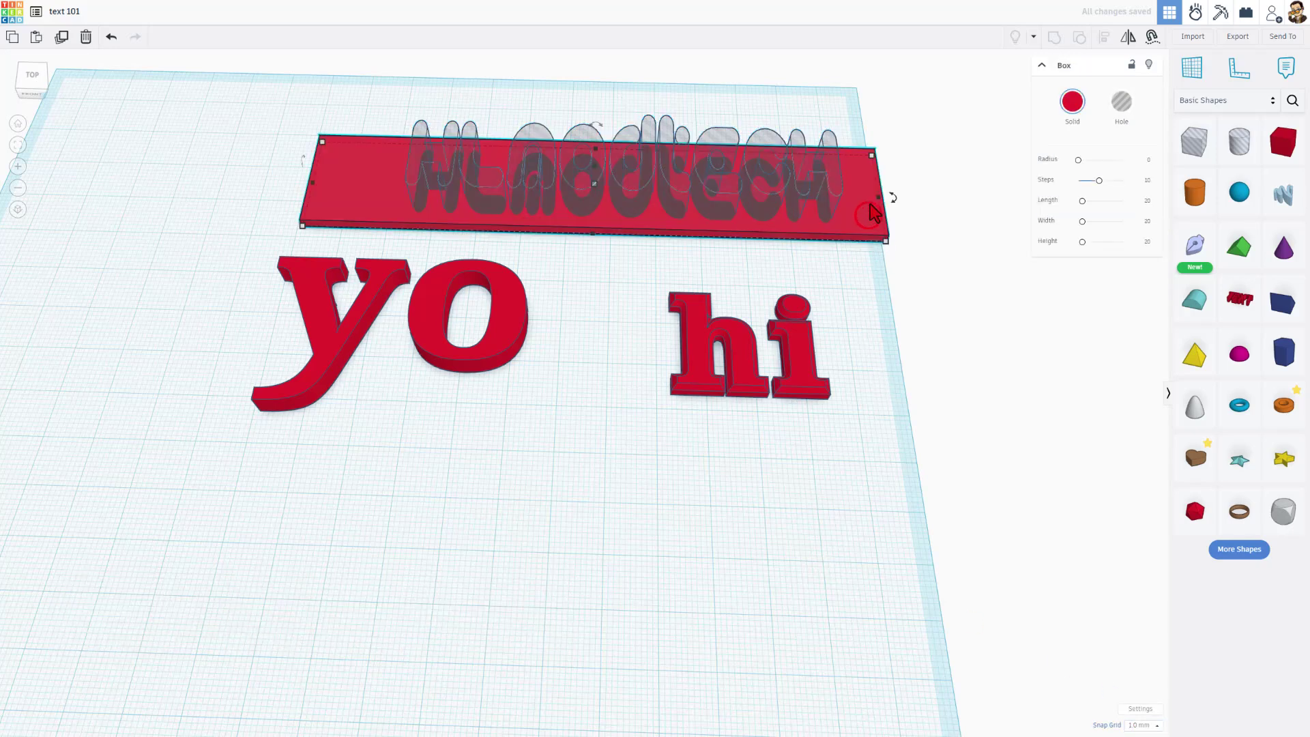
pyautogui.moveTo(877, 199); pyautogui.dragTo(850, 198)
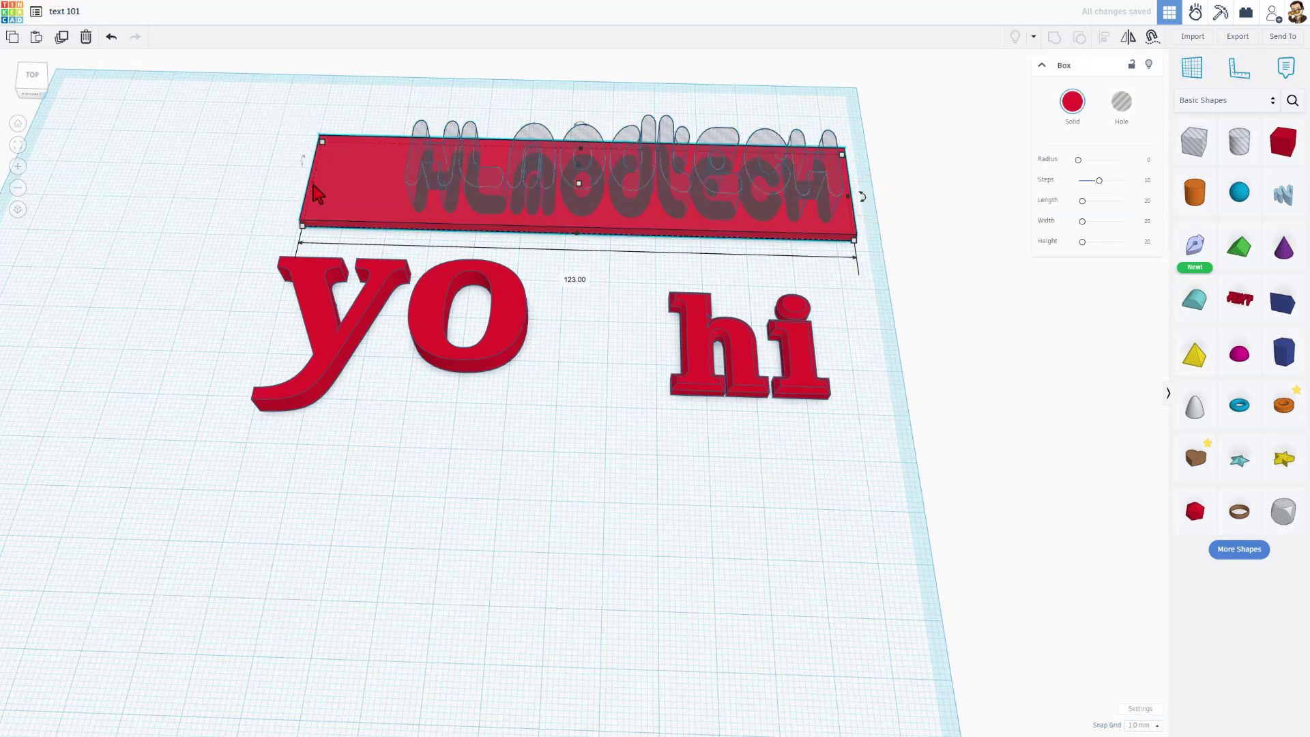
# - Shorten the plate from its left end and align the hlmodtech text on it
pyautogui.moveTo(314, 184); pyautogui.dragTo(335, 198)
pyautogui.moveTo(292, 117); pyautogui.dragTo(520, 203)
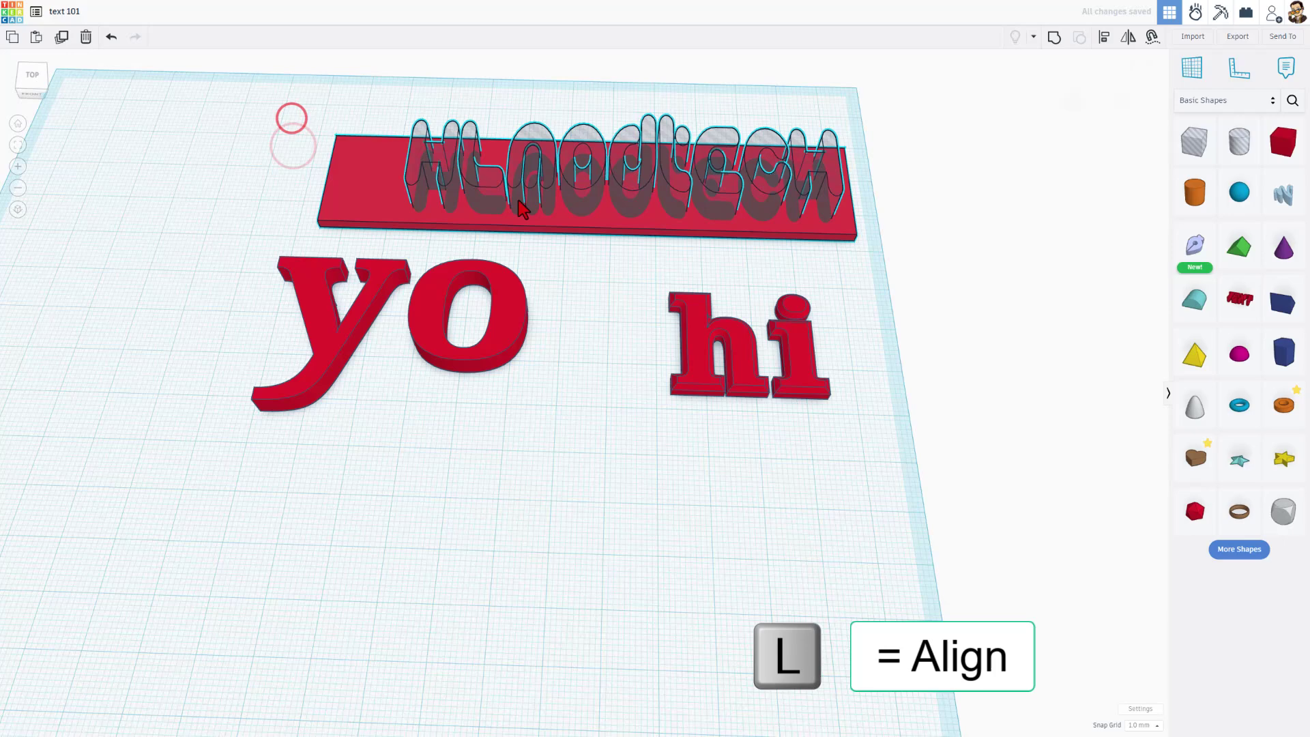
pyautogui.click(315, 123)
pyautogui.moveTo(278, 111); pyautogui.dragTo(543, 205)
pyautogui.press('l')
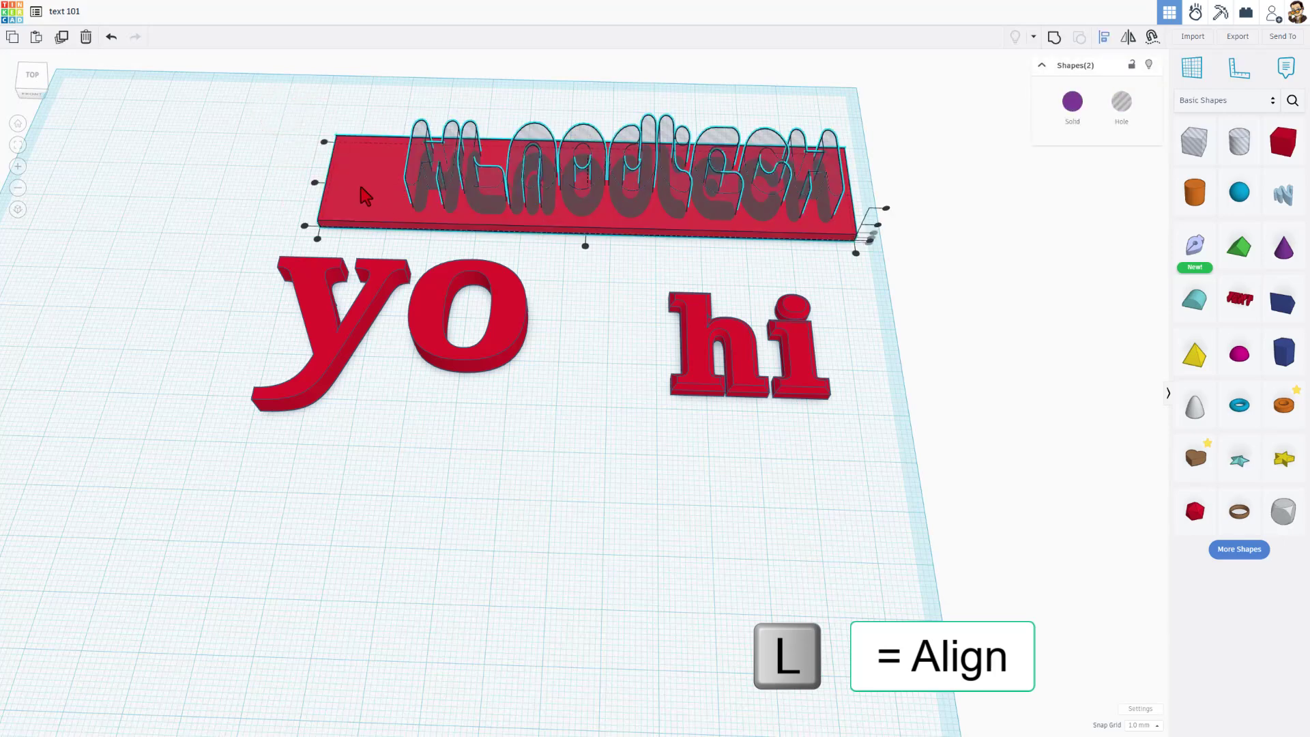
pyautogui.click(315, 182)
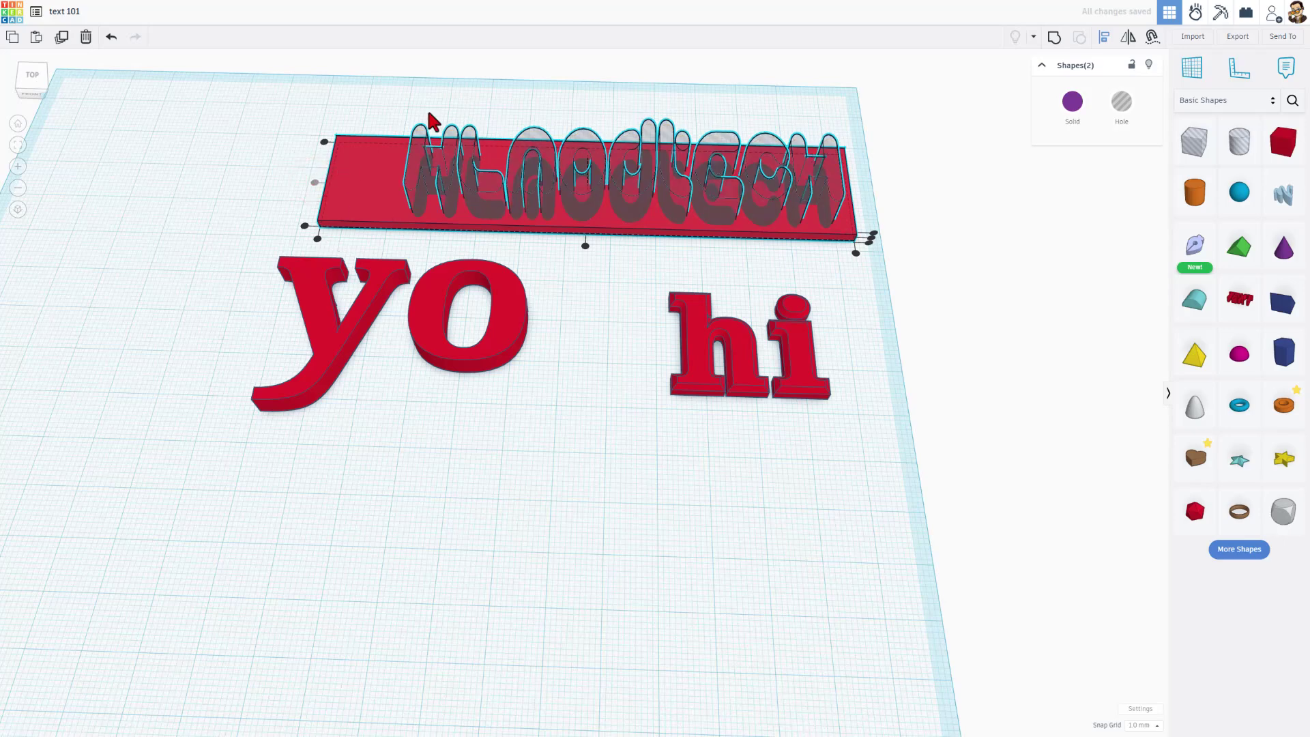
# - In Top view, add a cylinder hole at the plate's left end, align it, and group everything
pyautogui.click(38, 72)
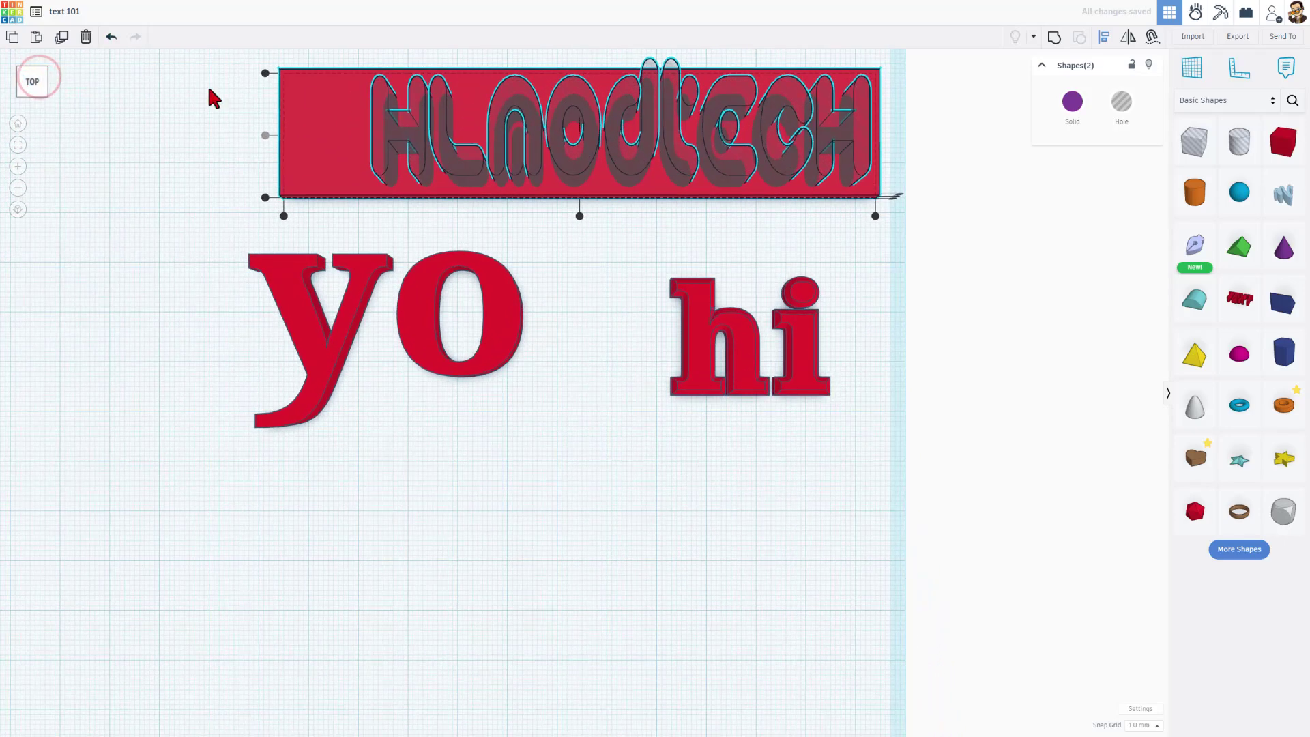
pyautogui.moveTo(1240, 141); pyautogui.dragTo(462, 176)
pyautogui.click(285, 141)
pyautogui.click(262, 96)
pyautogui.press('l')
pyautogui.press('l')
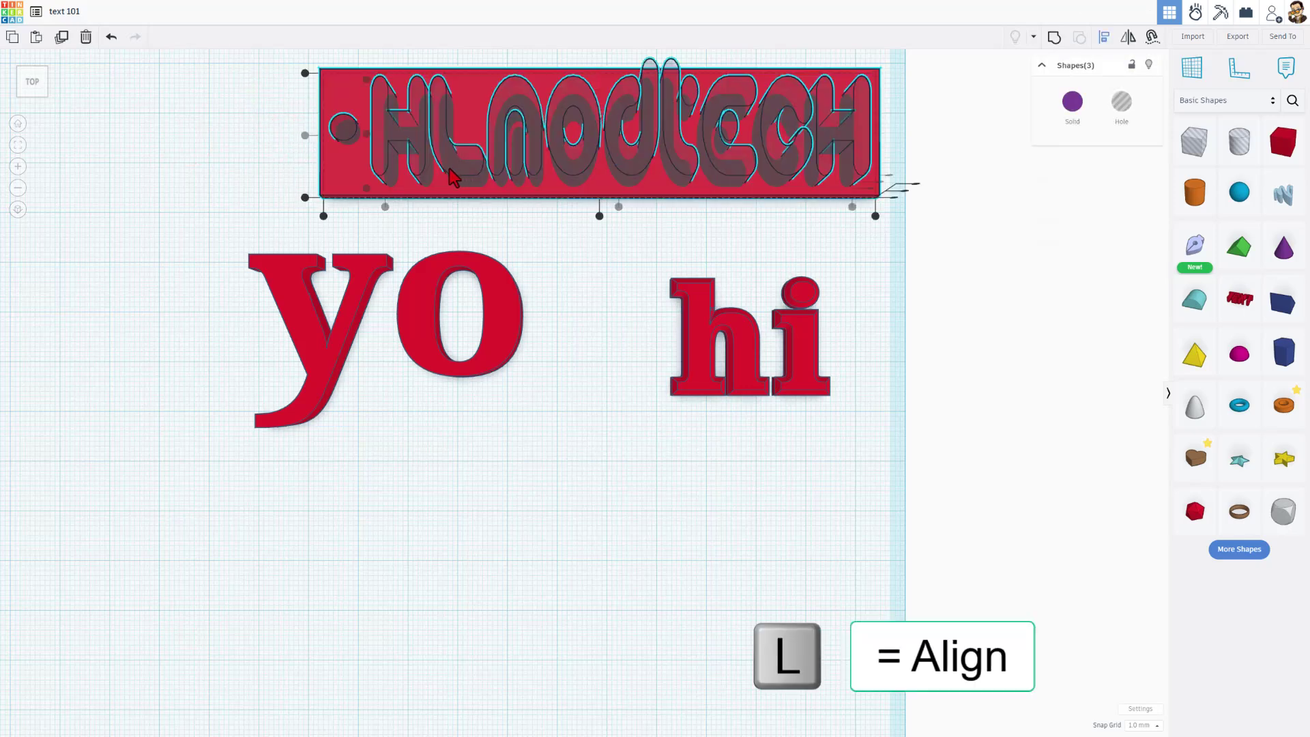
pyautogui.click(305, 135)
pyautogui.moveTo(266, 134); pyautogui.dragTo(429, 161)
pyautogui.hotkey('ctrl', 'g')
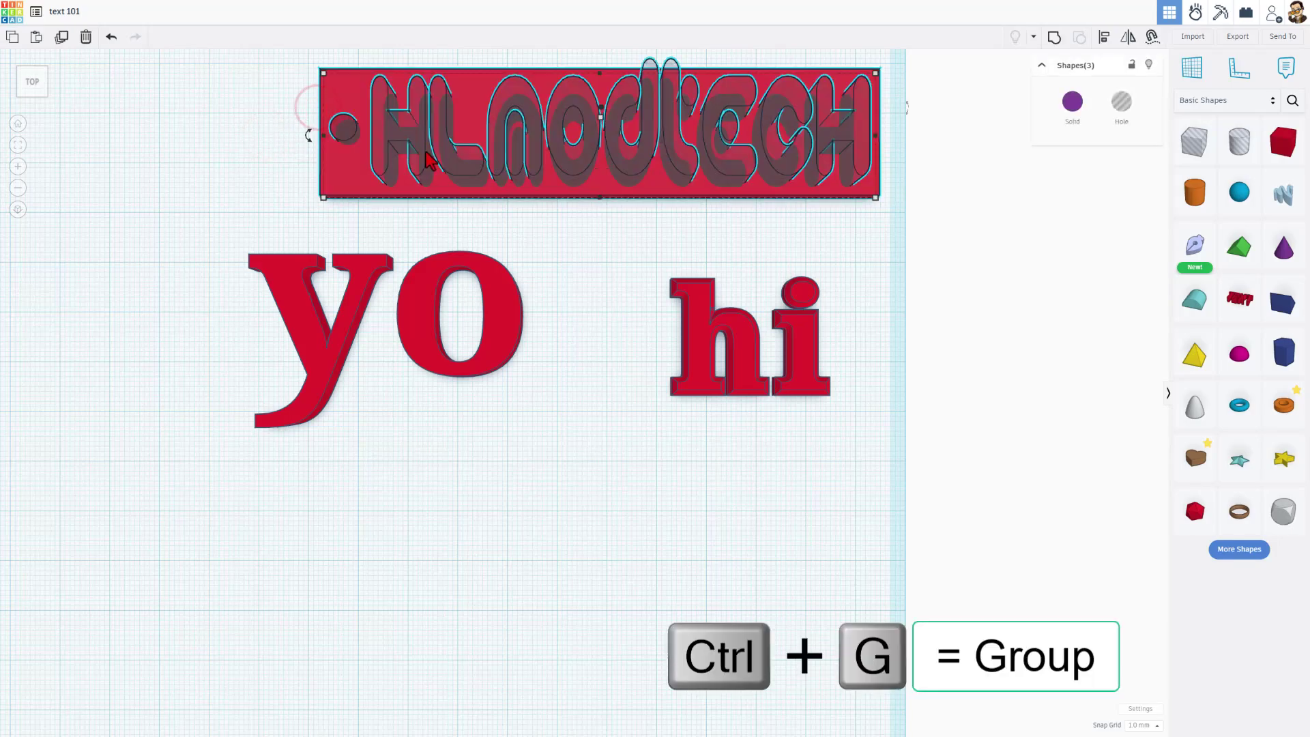
pyautogui.moveTo(429, 161); pyautogui.dragTo(654, 274, button='right')
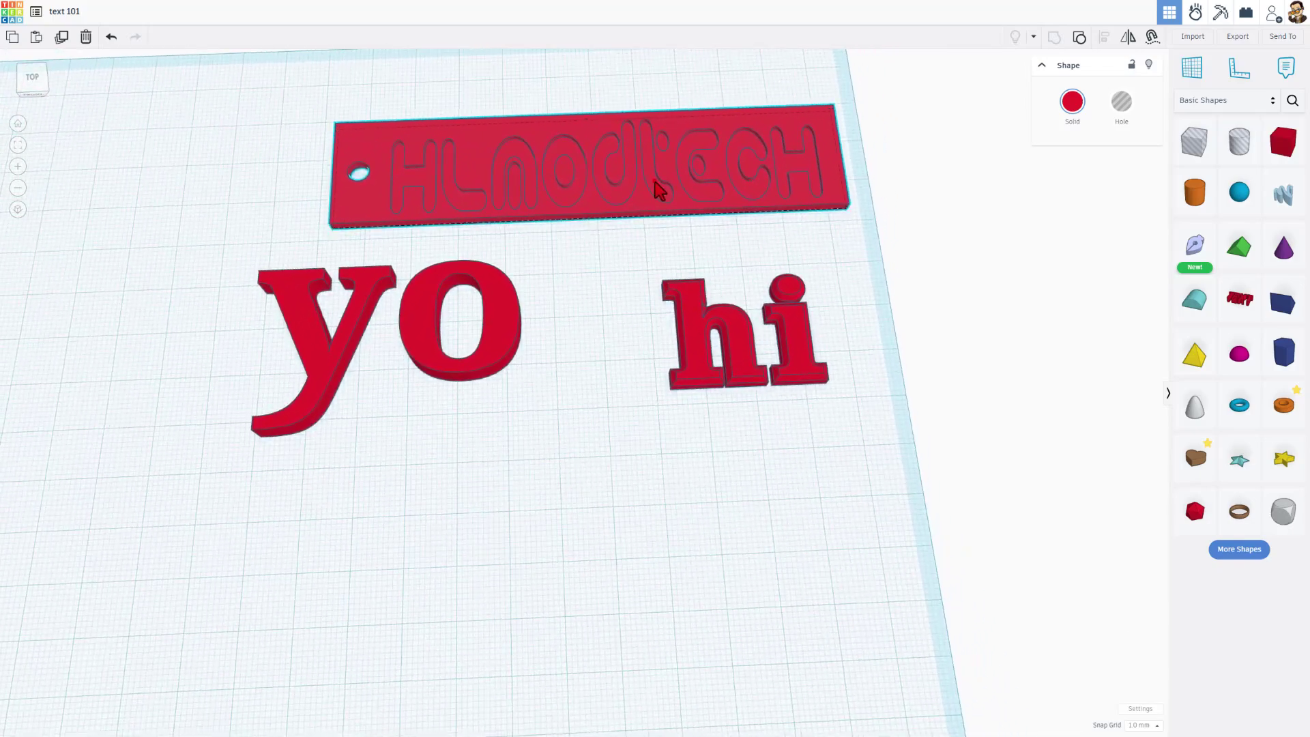
# - Colour the grouped hlmodtech plate light teal
pyautogui.click(1073, 102)
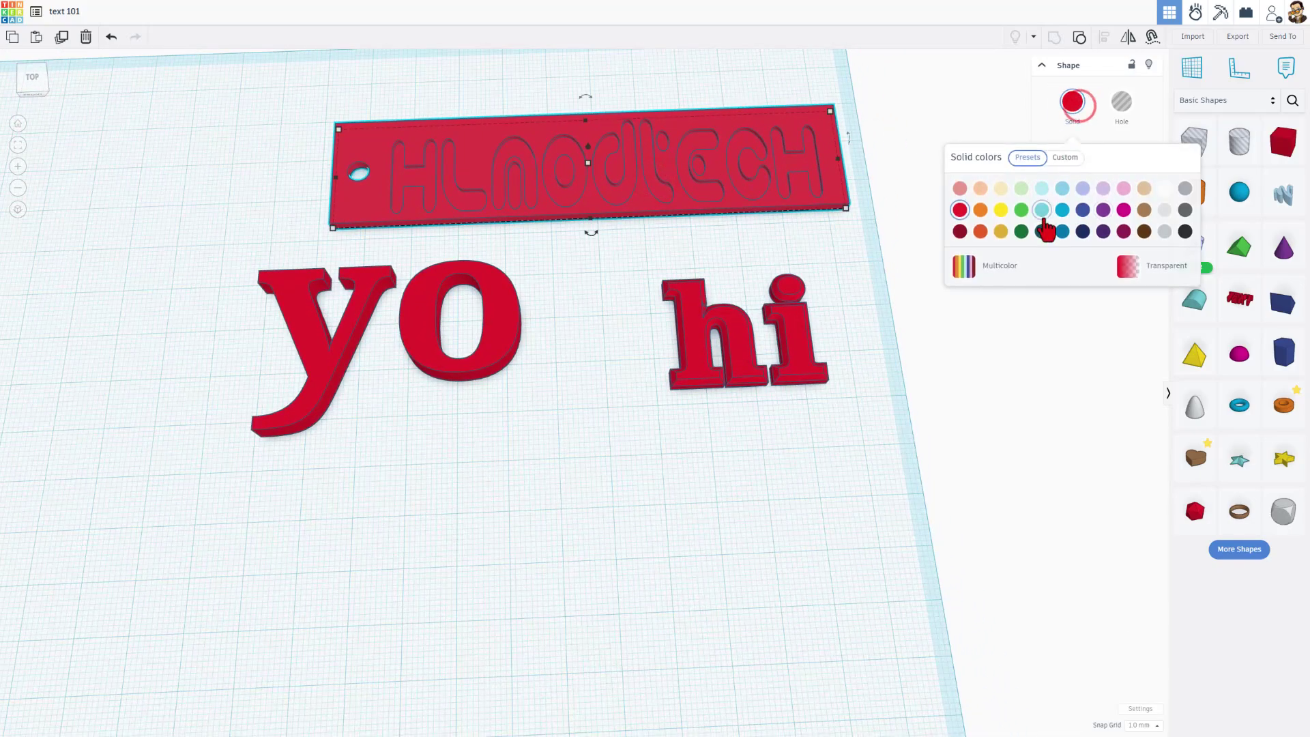
pyautogui.click(1042, 211)
pyautogui.click(577, 241)
# - Select the yo text and look through its font list without changing it
pyautogui.moveTo(587, 253); pyautogui.dragTo(609, 271, button='right')
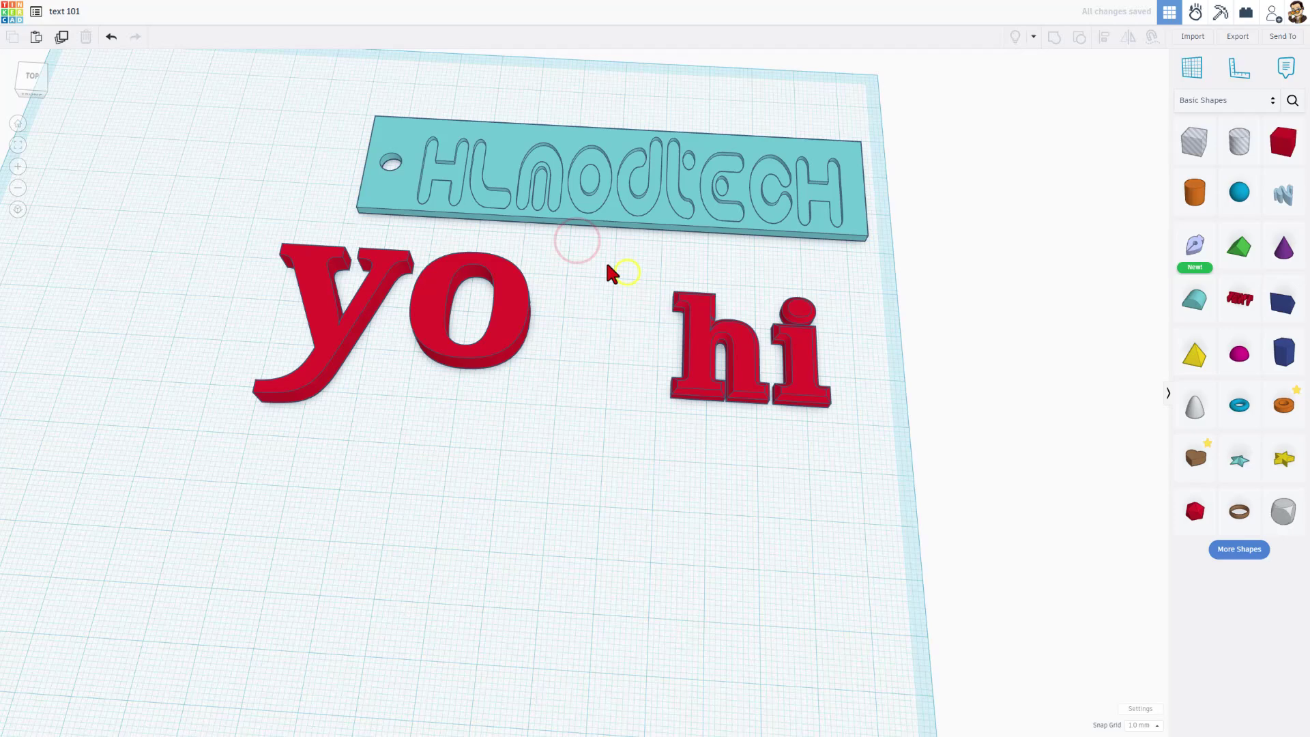
pyautogui.moveTo(477, 321); pyautogui.dragTo(600, 355, button='right')
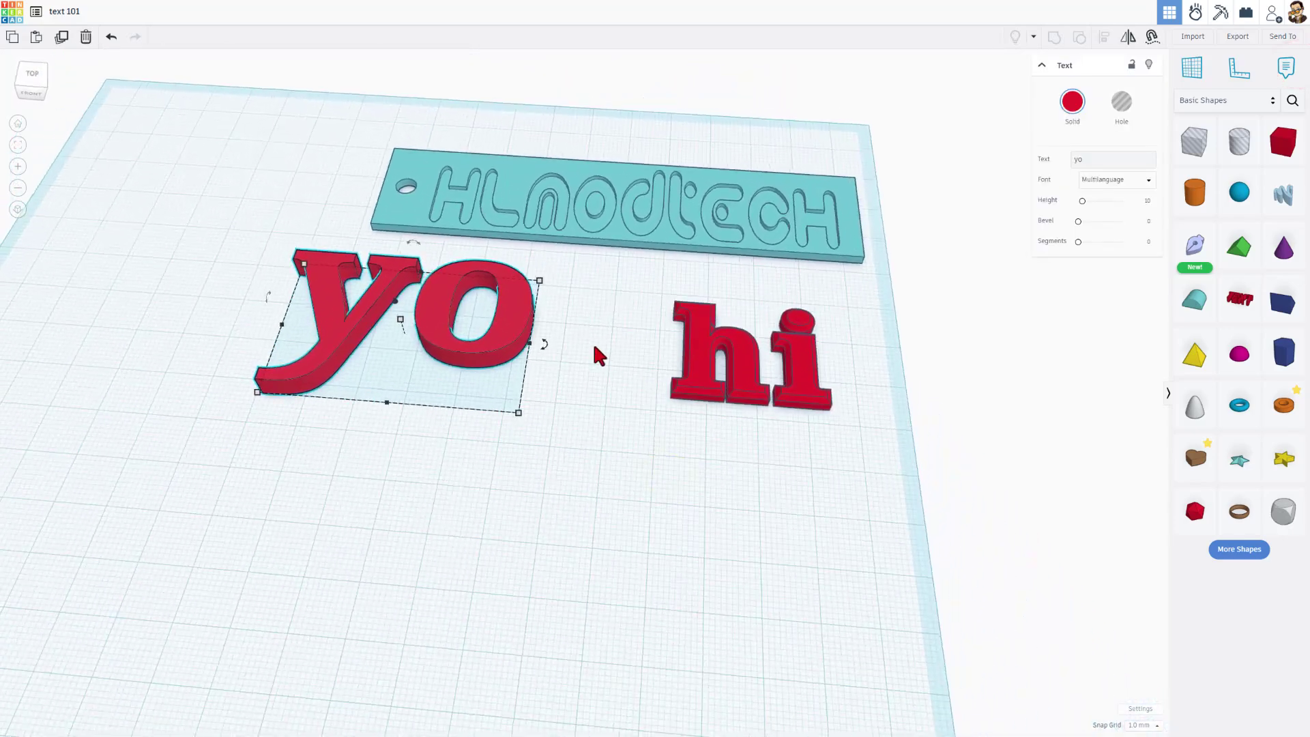
pyautogui.click(1113, 180)
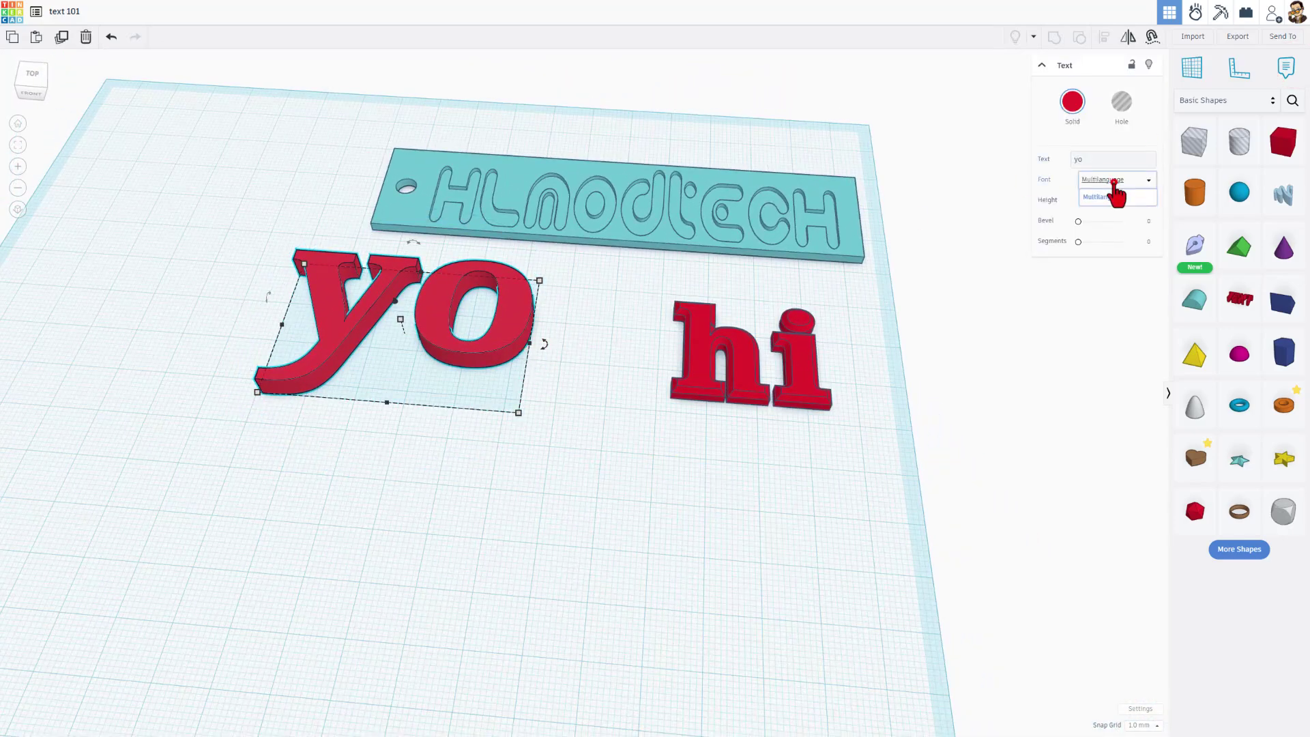
pyautogui.click(1069, 146)
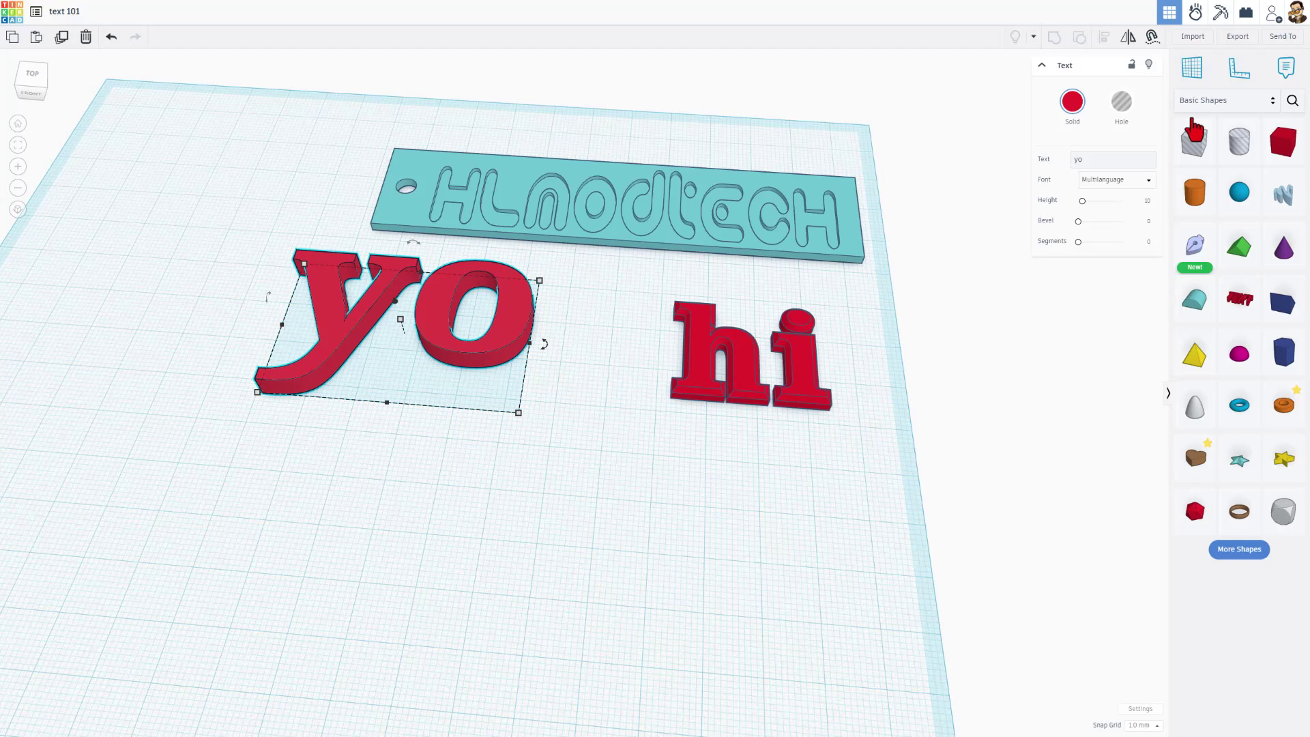
# - Search the community shapes and place a curved text ring in front of yo
pyautogui.click(1292, 101)
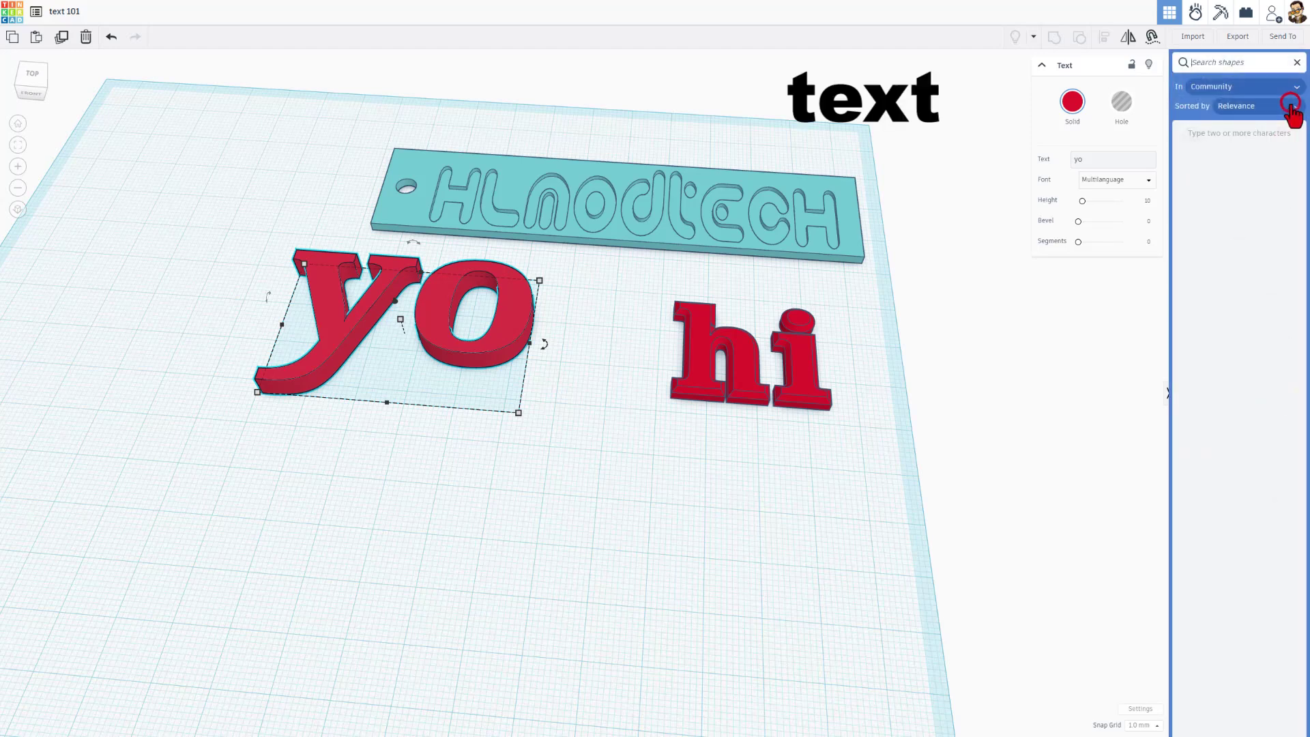
pyautogui.click(1224, 62)
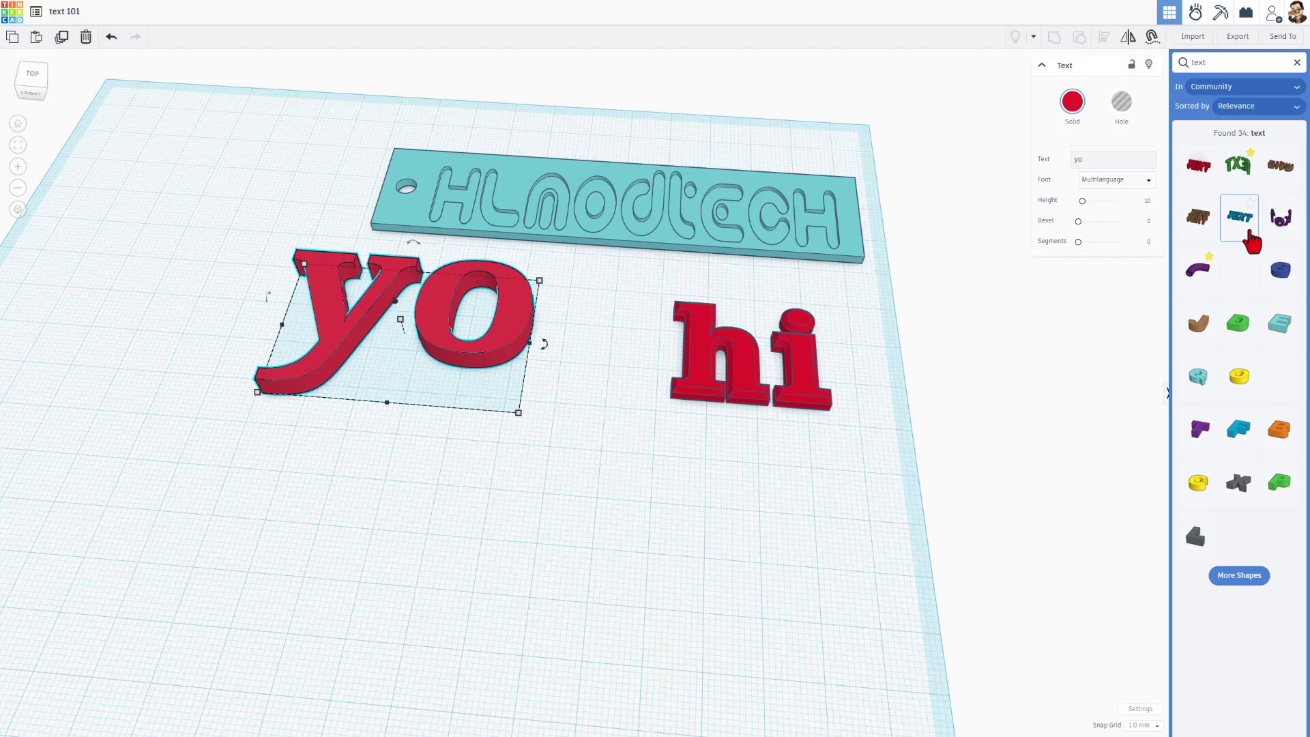
pyautogui.moveTo(1239, 165); pyautogui.dragTo(498, 536)
# - Give the text ring letter thickness 2, widen its gap to about 58, and make it a hole
pyautogui.click(1129, 162)
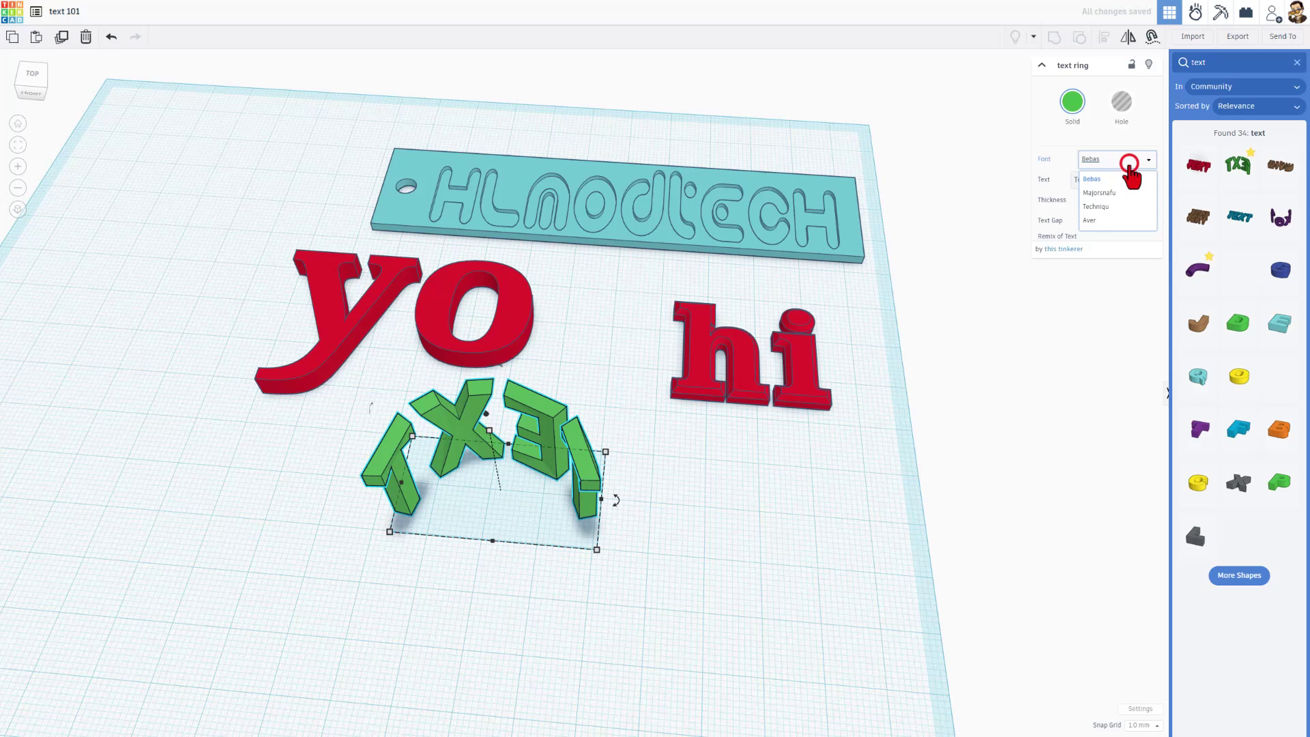
pyautogui.click(1038, 124)
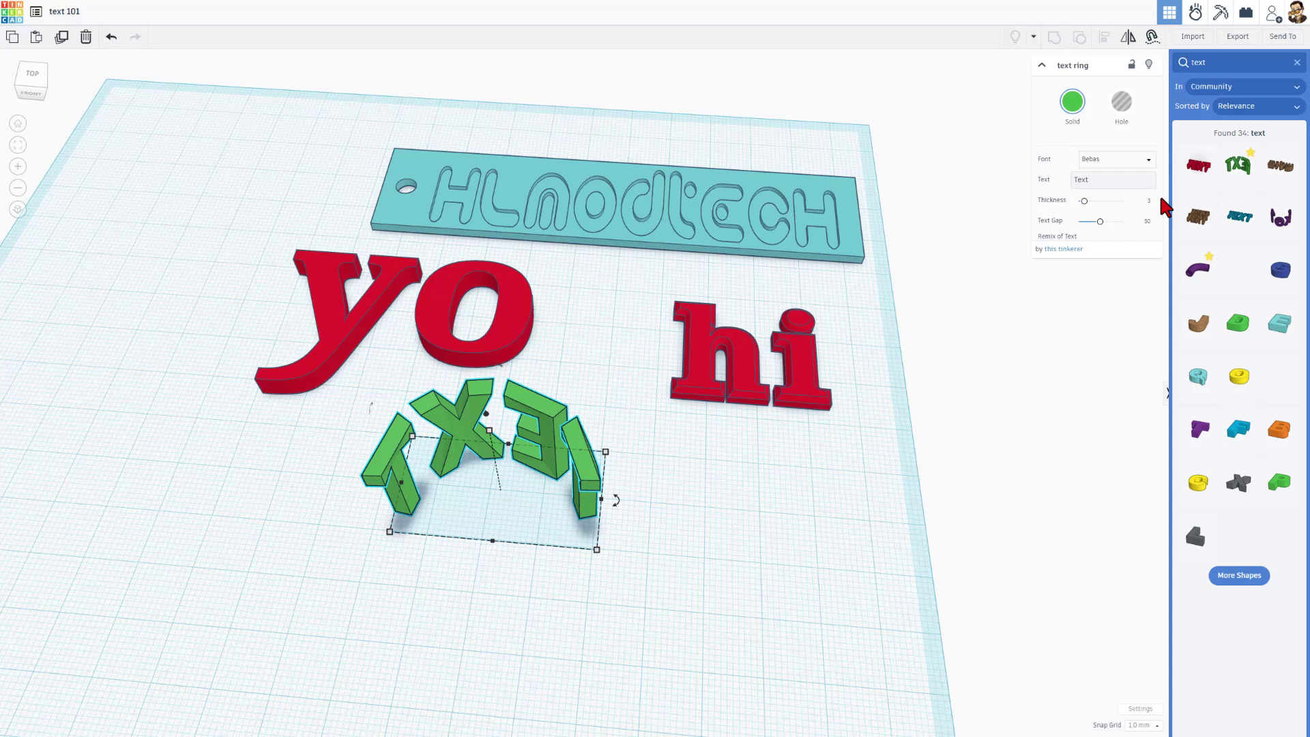
pyautogui.write('2')
pyautogui.press('Return')
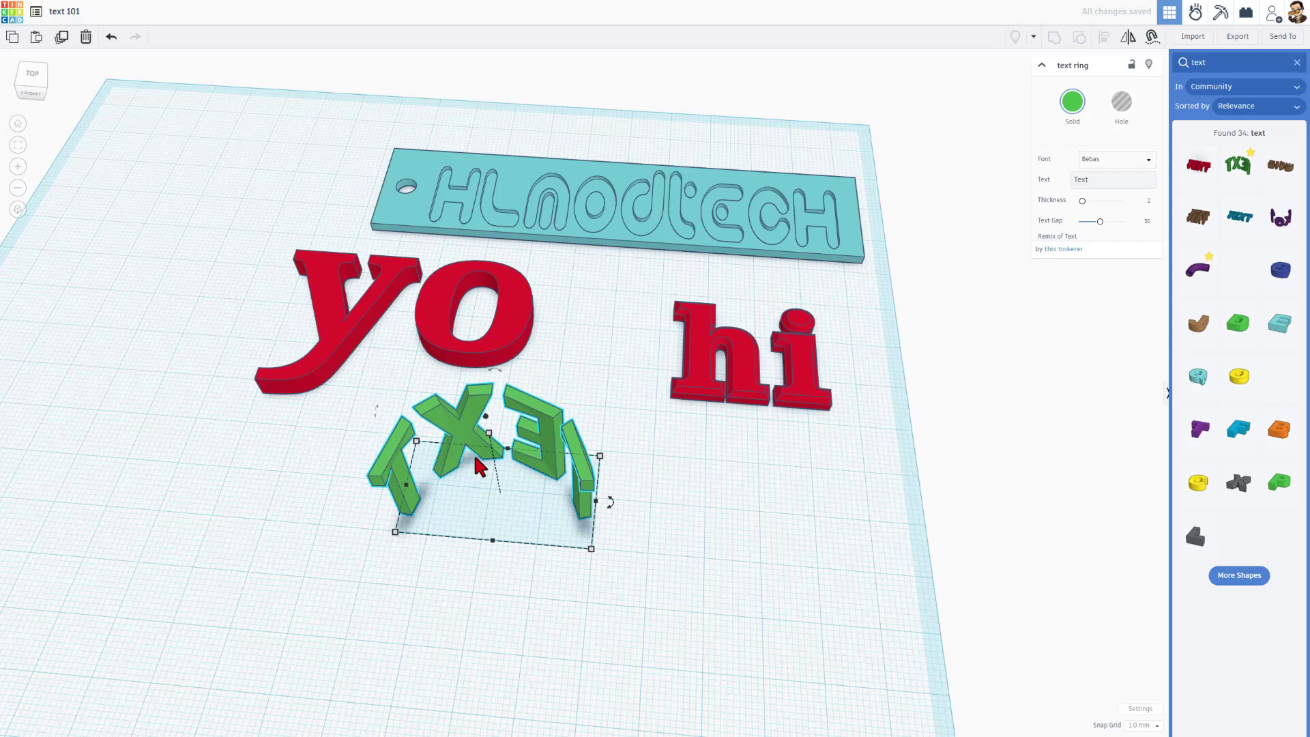
pyautogui.moveTo(1101, 222); pyautogui.dragTo(1104, 222)
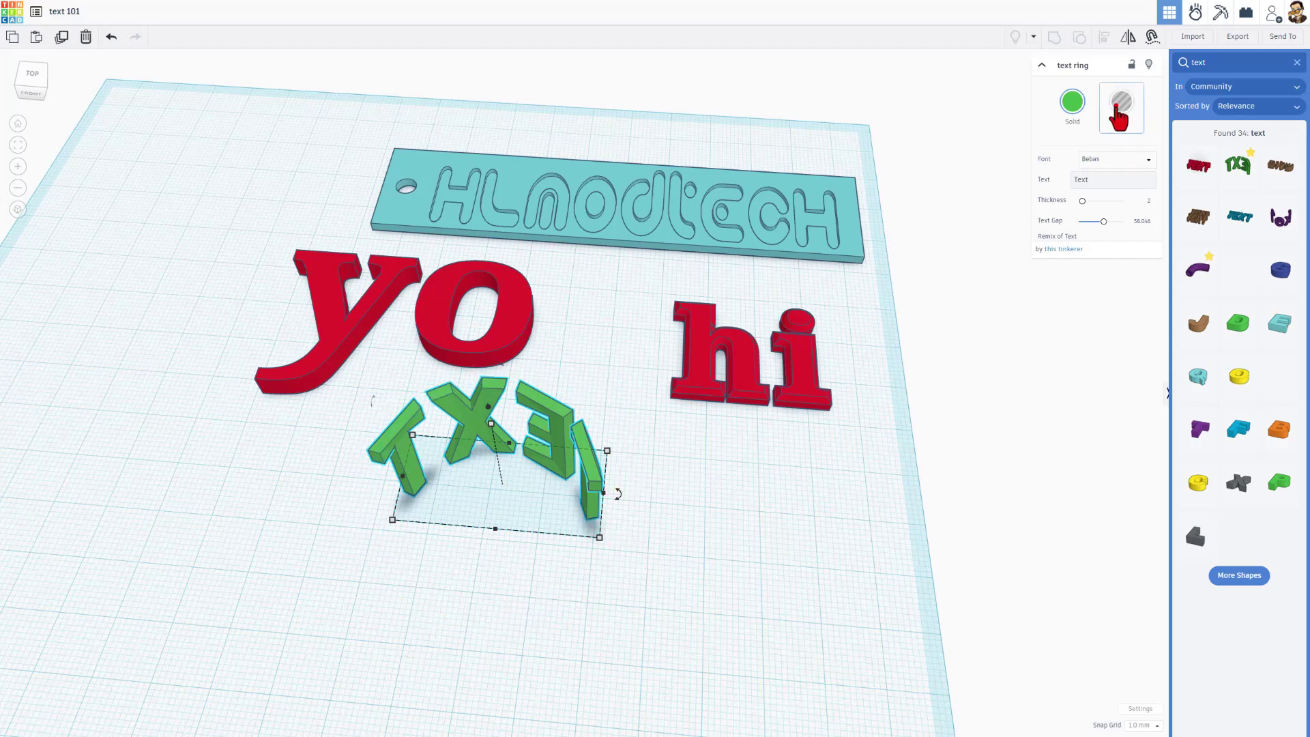
pyautogui.click(1116, 108)
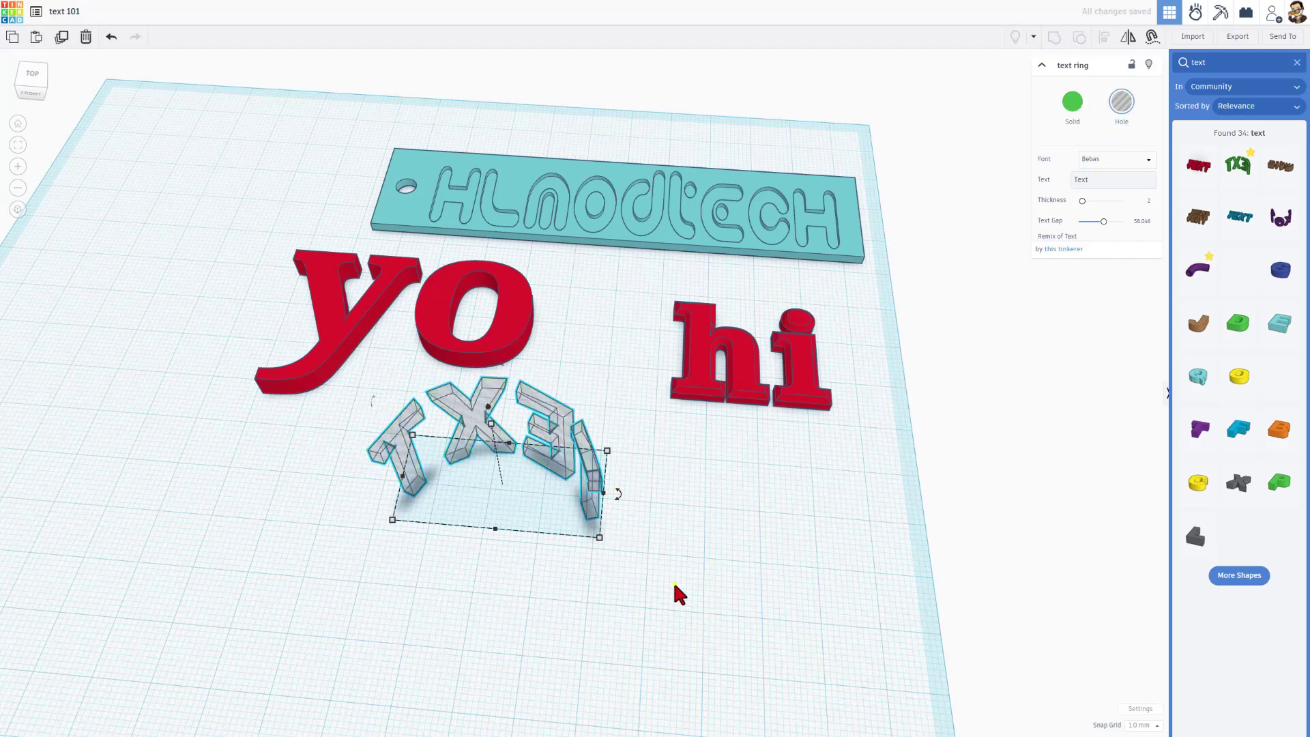
pyautogui.moveTo(674, 585); pyautogui.dragTo(737, 538, button='right')
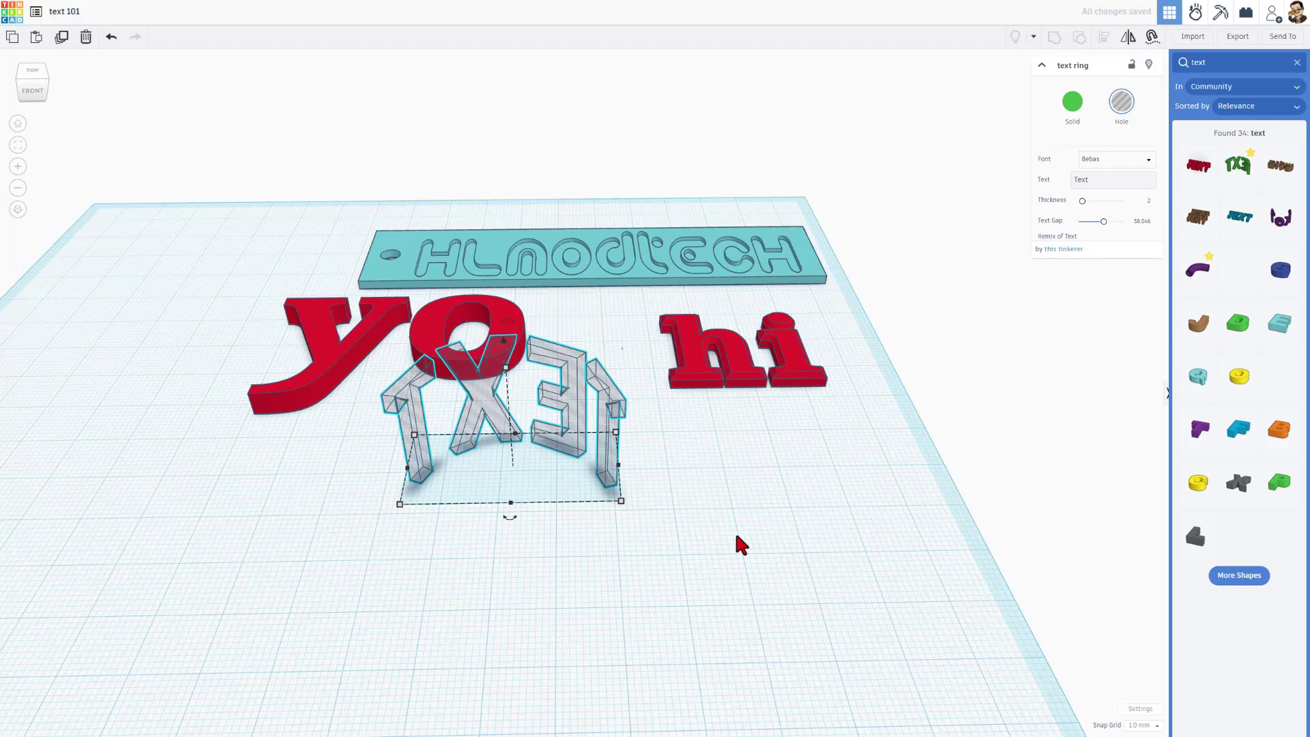
# - Add a Custom Font Text shape and a Curved Words shape with arc 234 and radius 28.125
pyautogui.moveTo(1240, 219); pyautogui.dragTo(96, 213)
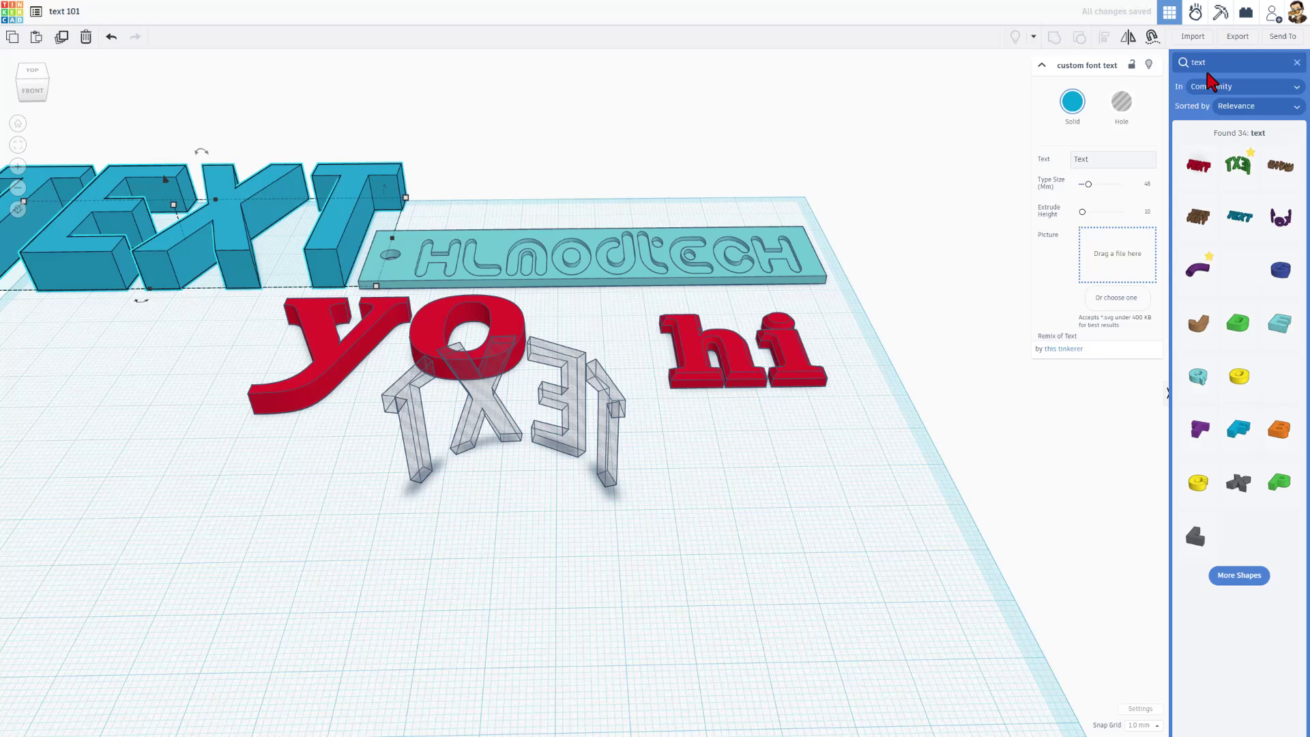
pyautogui.doubleClick(1196, 60)
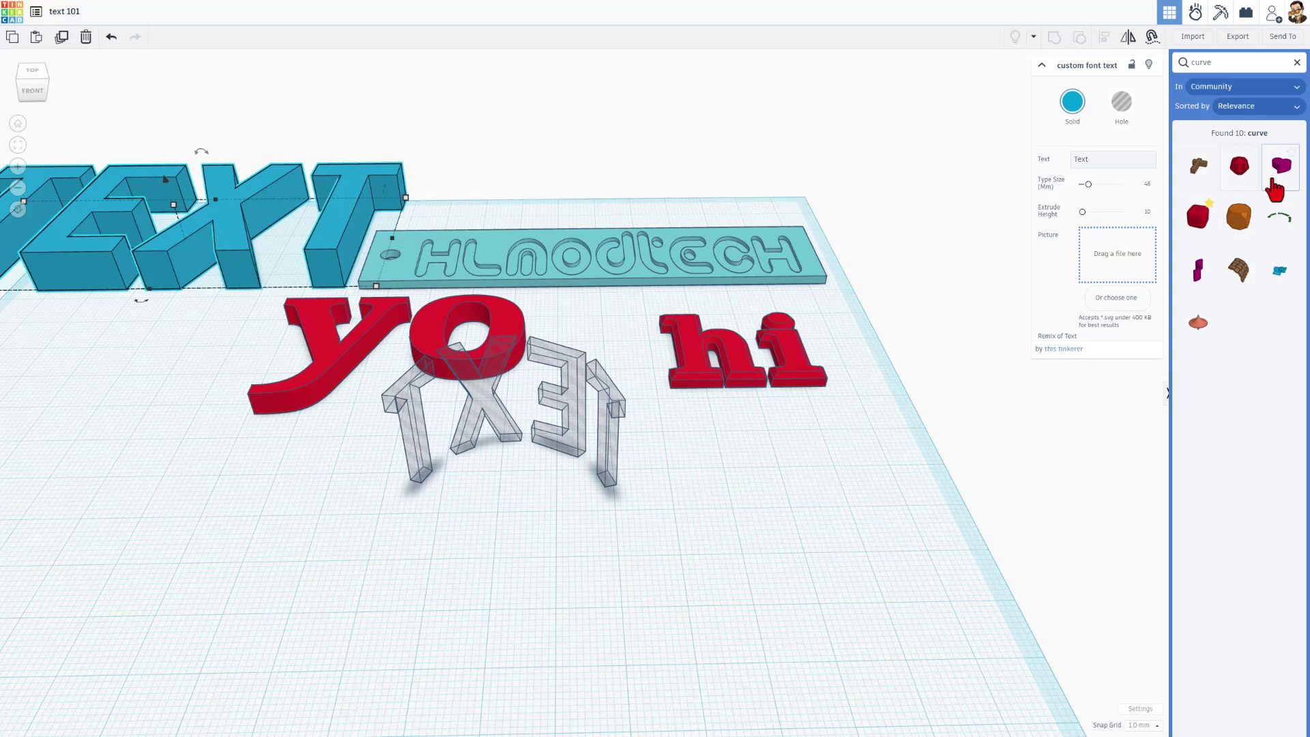
pyautogui.moveTo(1283, 226); pyautogui.dragTo(656, 597)
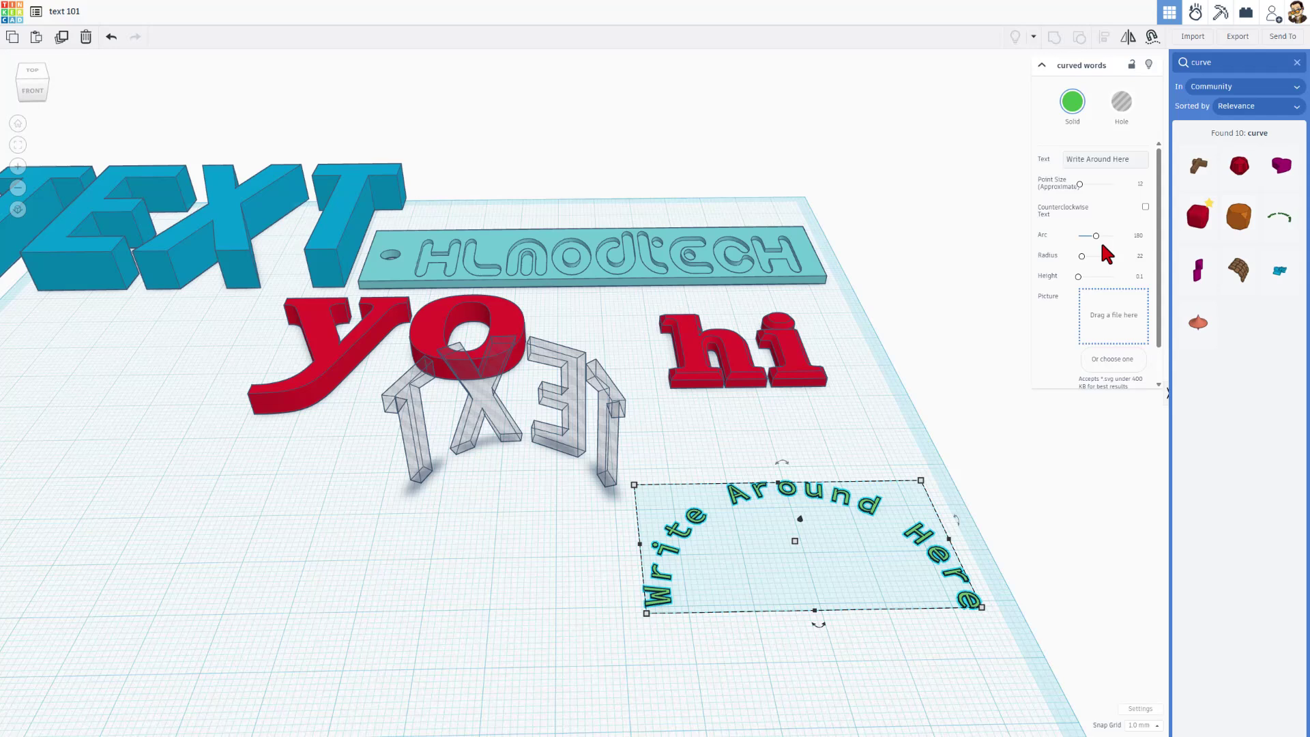
pyautogui.moveTo(1096, 236); pyautogui.dragTo(1089, 237)
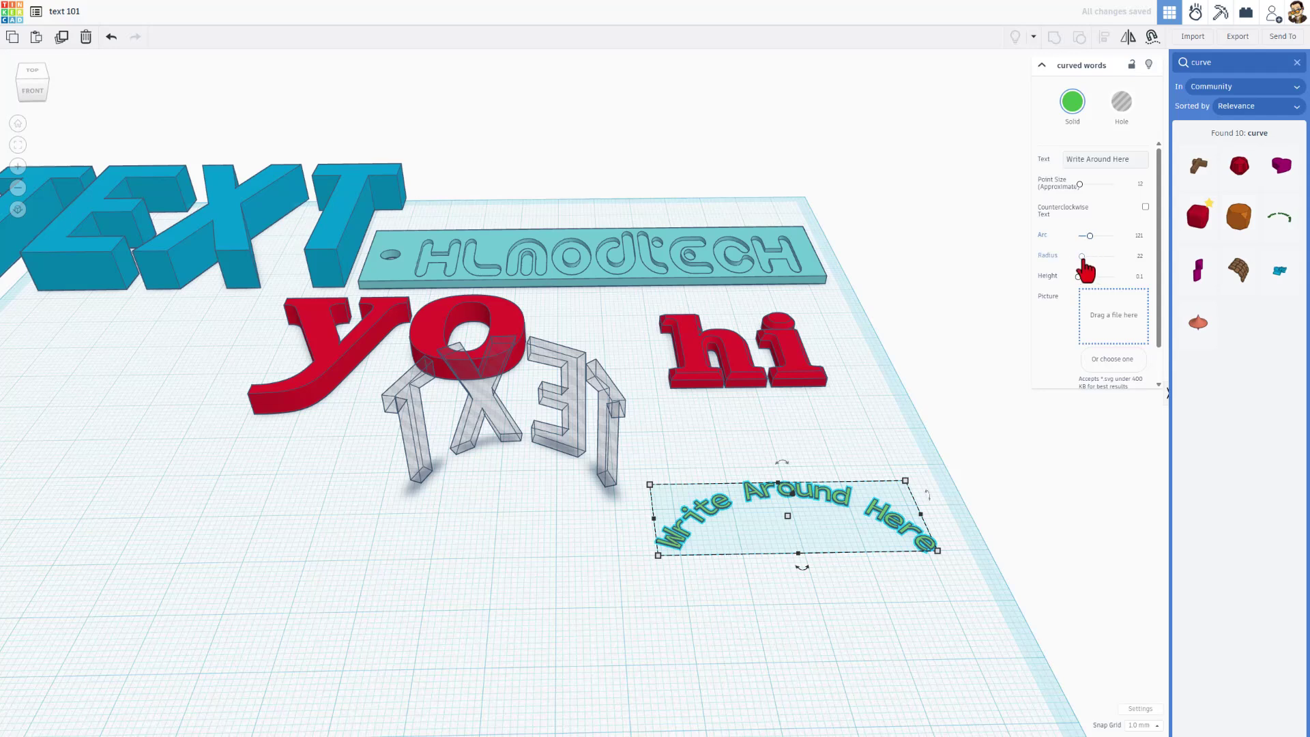
pyautogui.moveTo(1083, 257); pyautogui.dragTo(1085, 259)
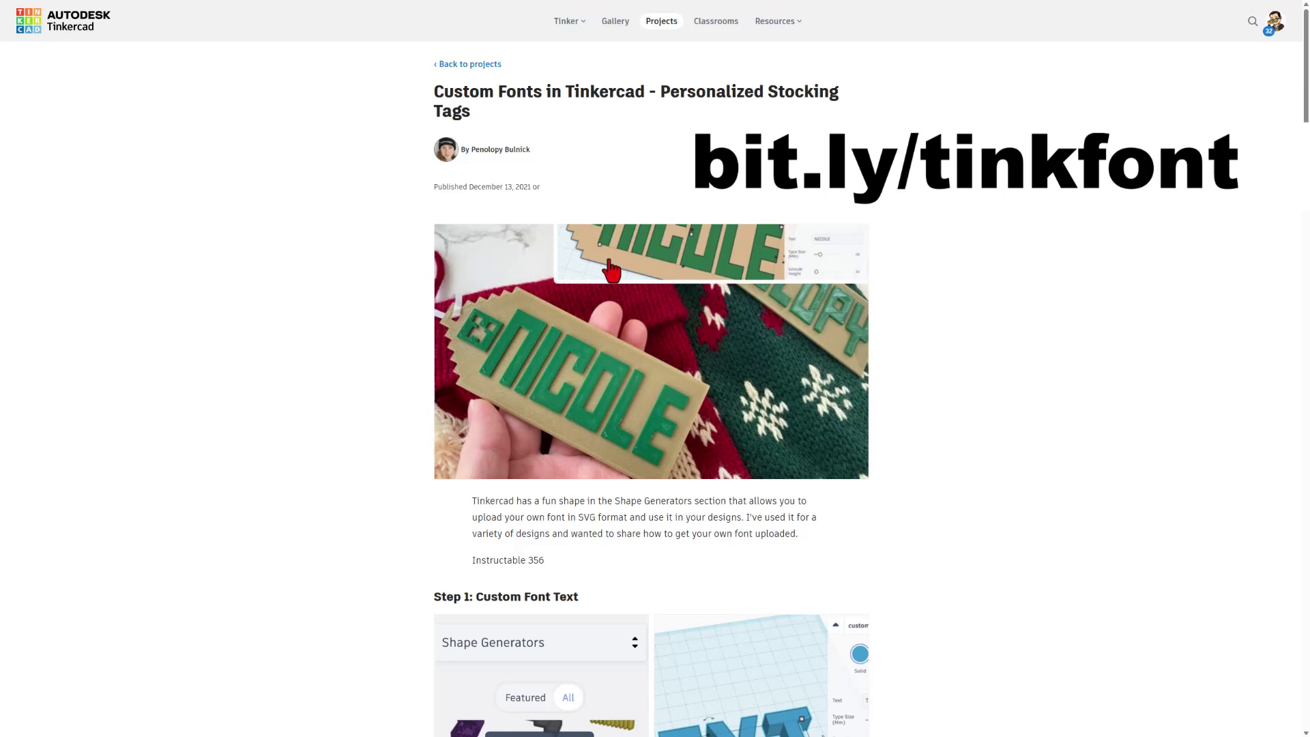
# - Scroll the Custom Fonts in Tinkercad tutorial past Steps 1–3 to Step 4: Name Your Fonts
pyautogui.scroll(-2, 1036, 405)
pyautogui.scroll(-7, 1032, 403)
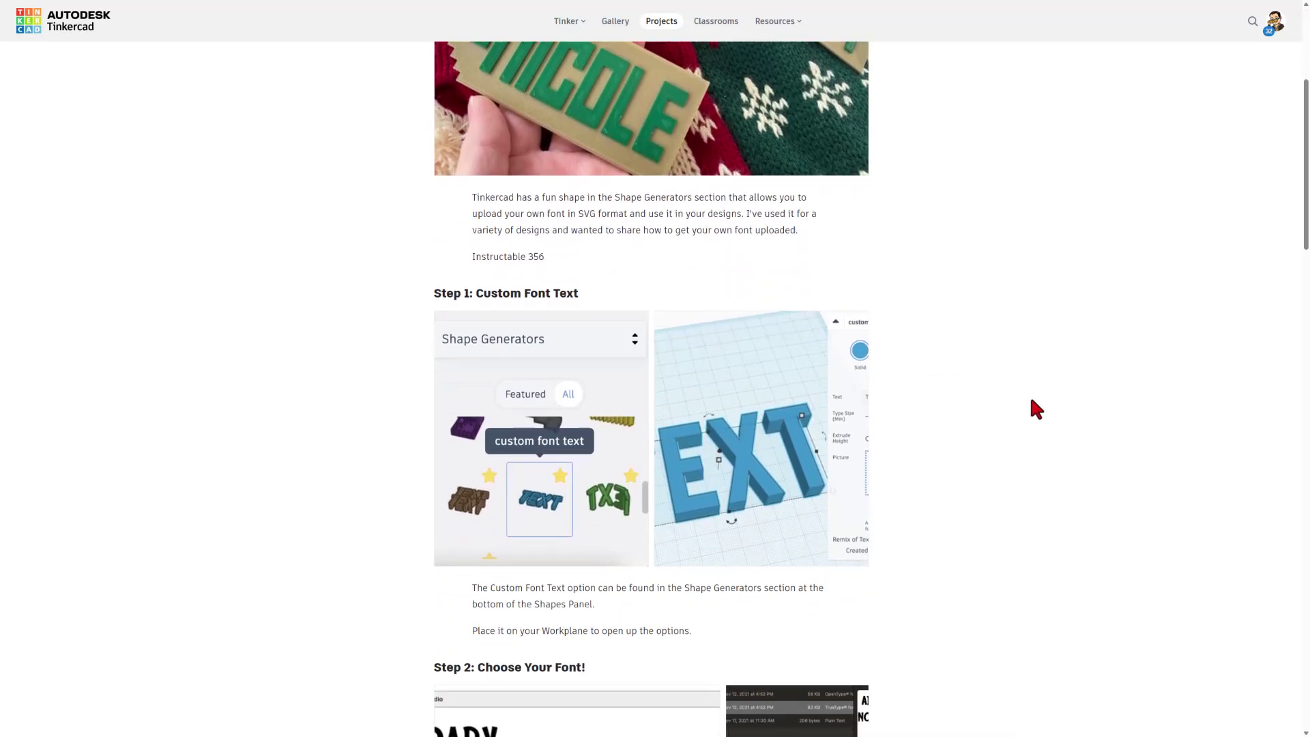
pyautogui.scroll(-3, 1031, 401)
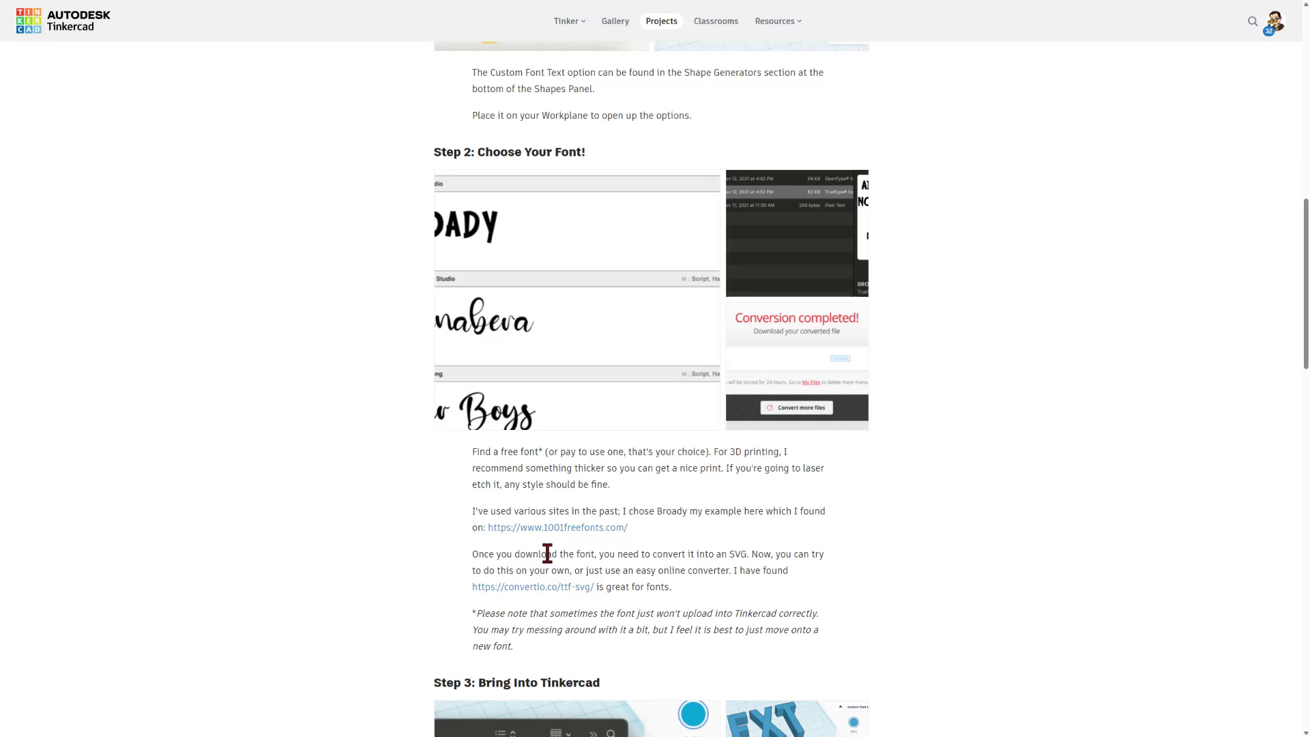
pyautogui.scroll(-2, 764, 552)
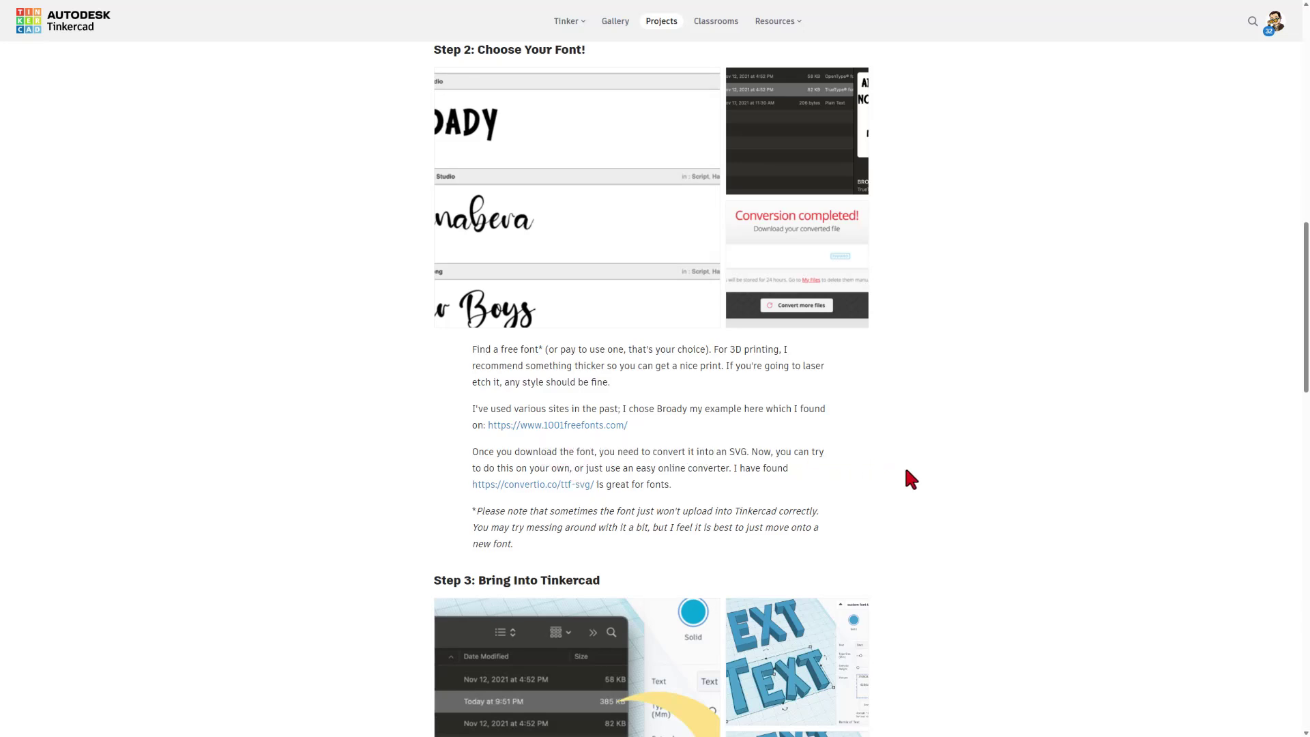
pyautogui.scroll(-1, 906, 469)
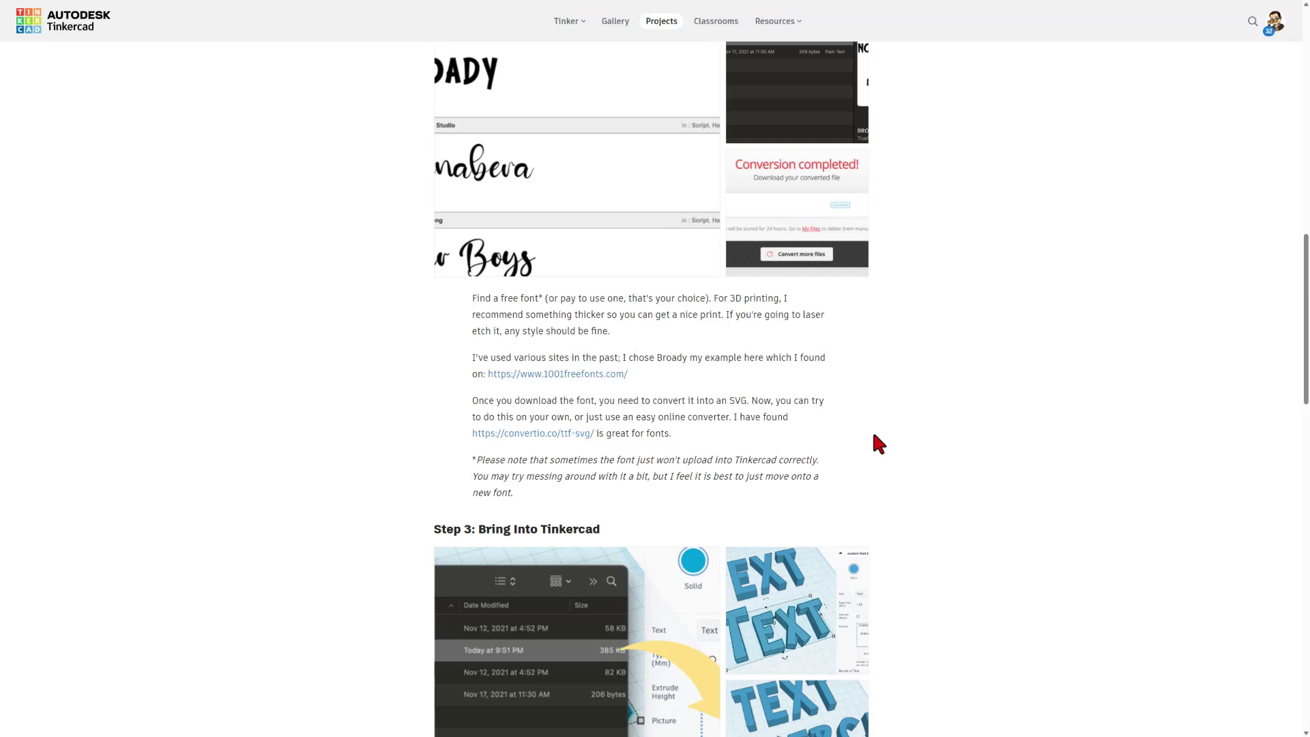
pyautogui.scroll(-2, 894, 416)
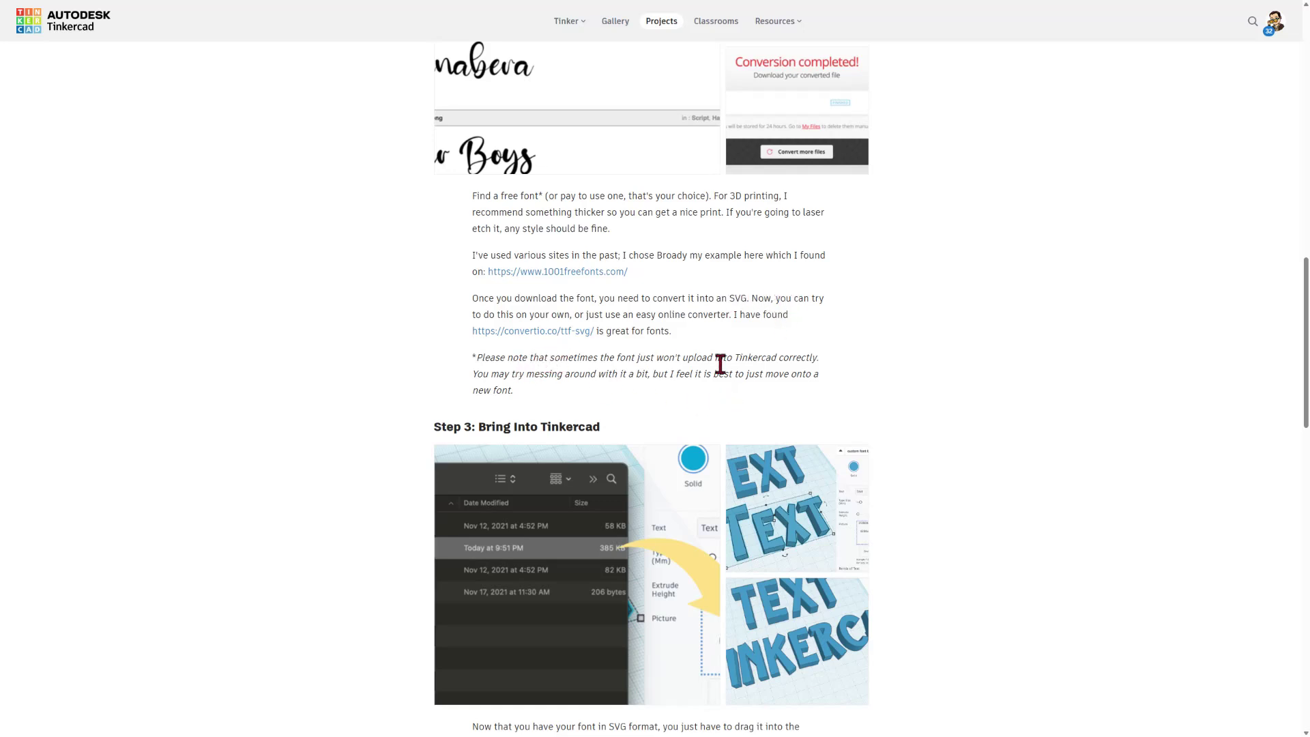
pyautogui.scroll(-1, 784, 372)
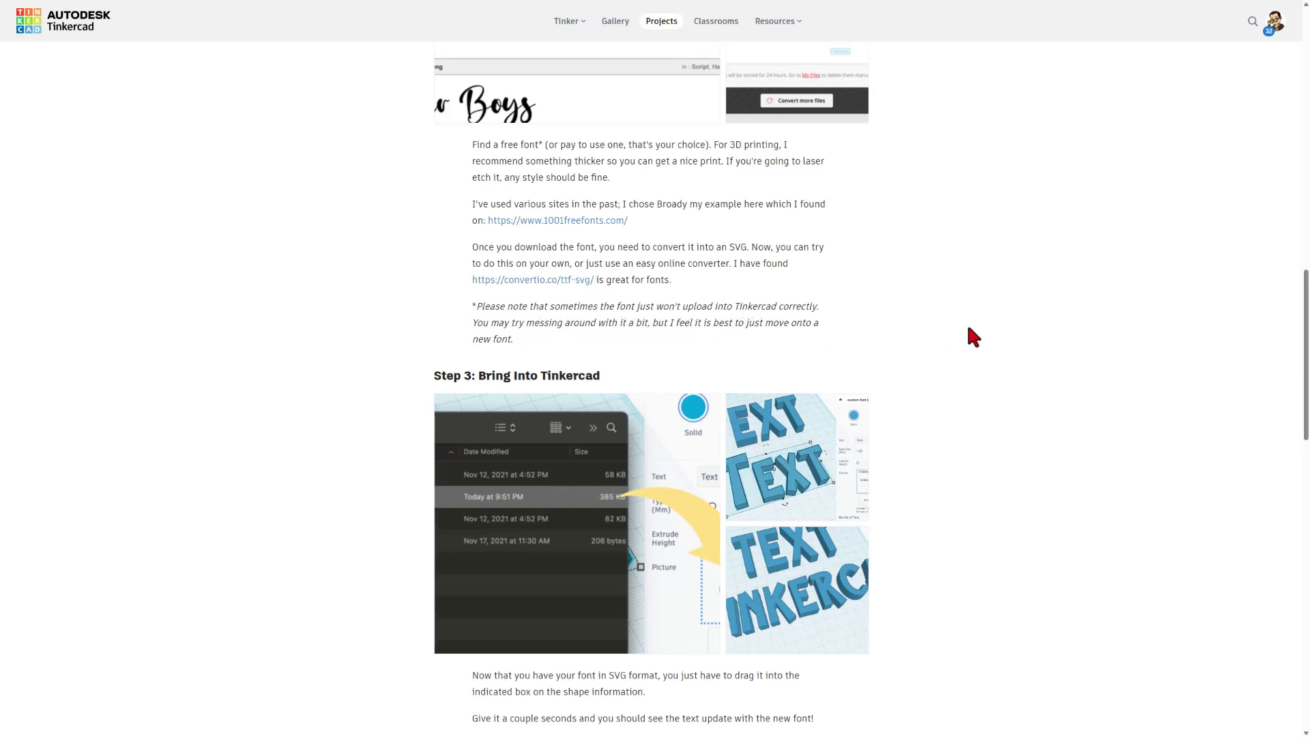
pyautogui.scroll(-2, 1049, 350)
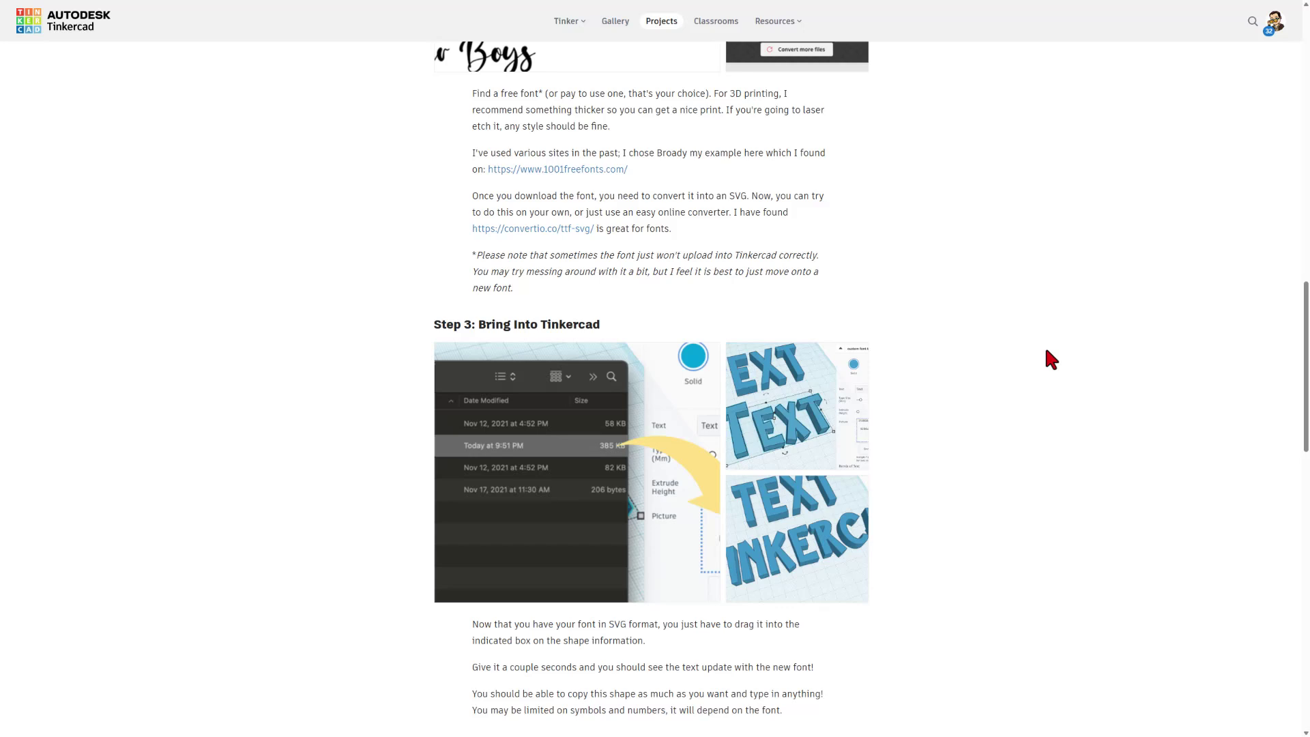
pyautogui.scroll(-3, 1062, 341)
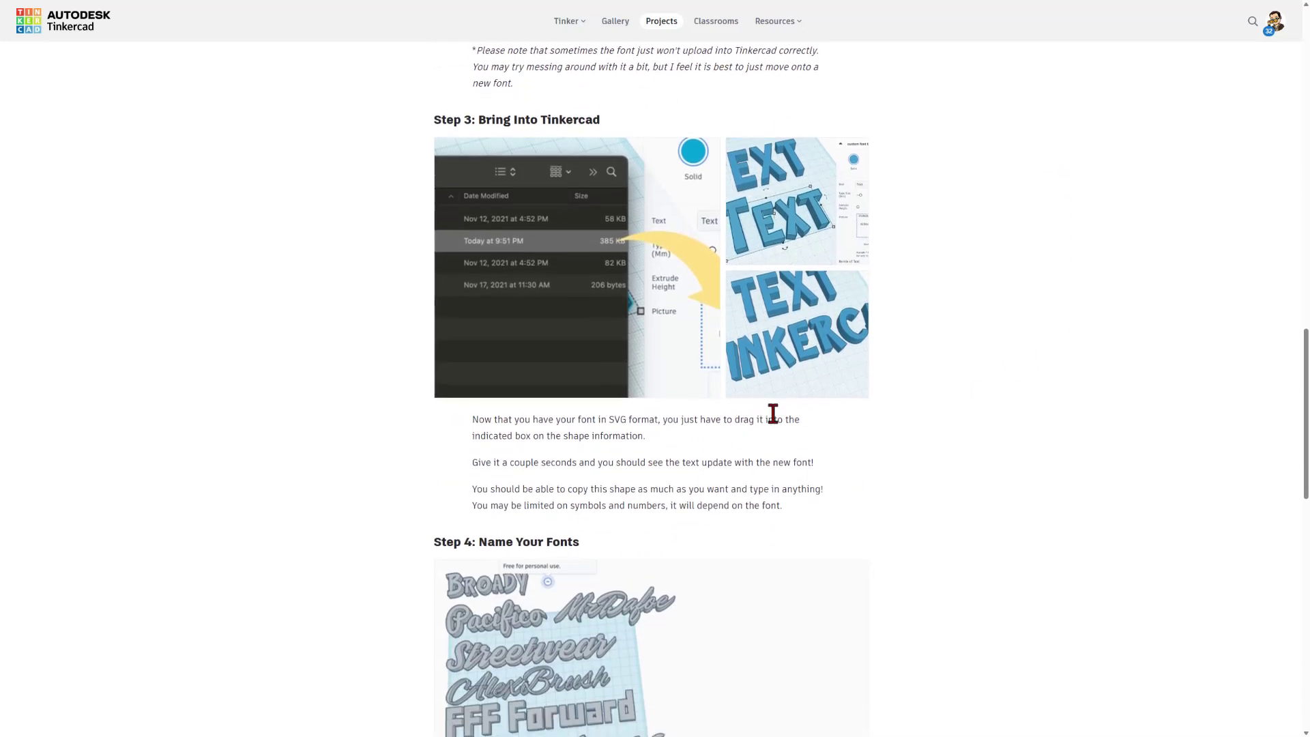
pyautogui.scroll(-2, 745, 502)
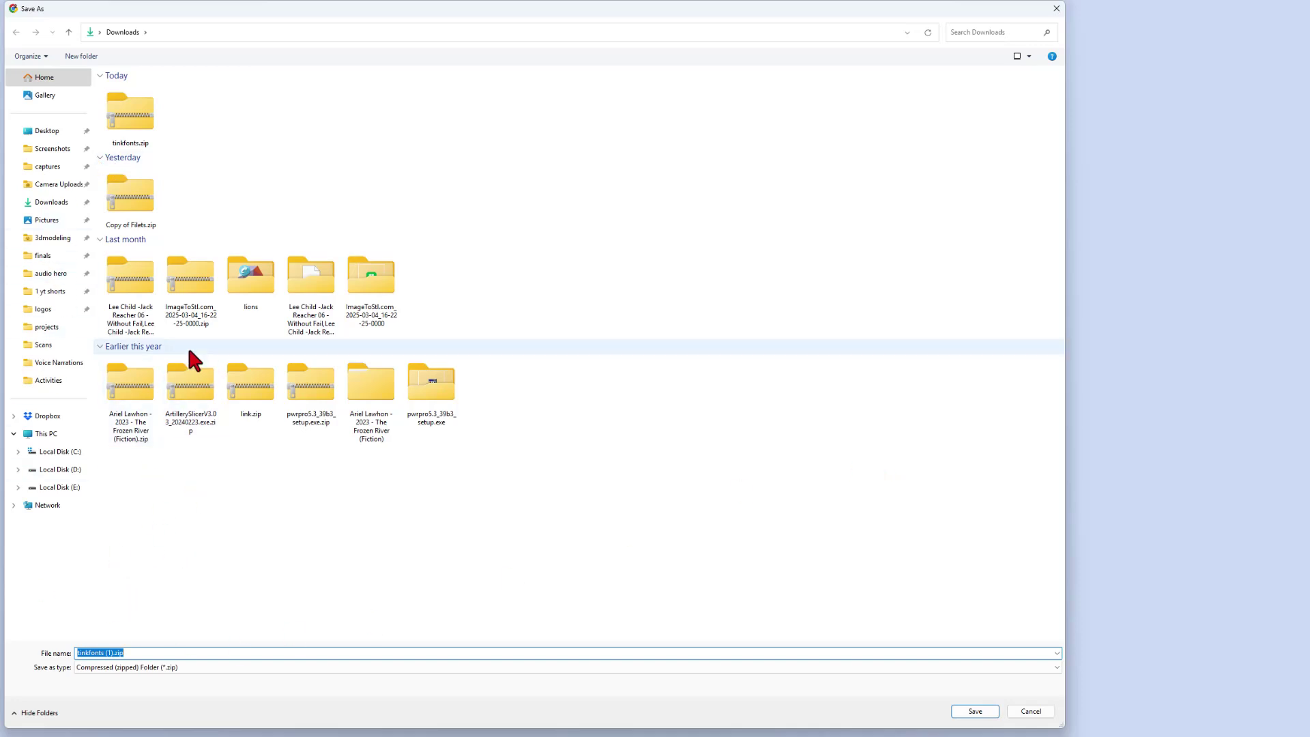
# - Save the tinkfonts SVG font zip into the Downloads folder
pyautogui.click(977, 712)
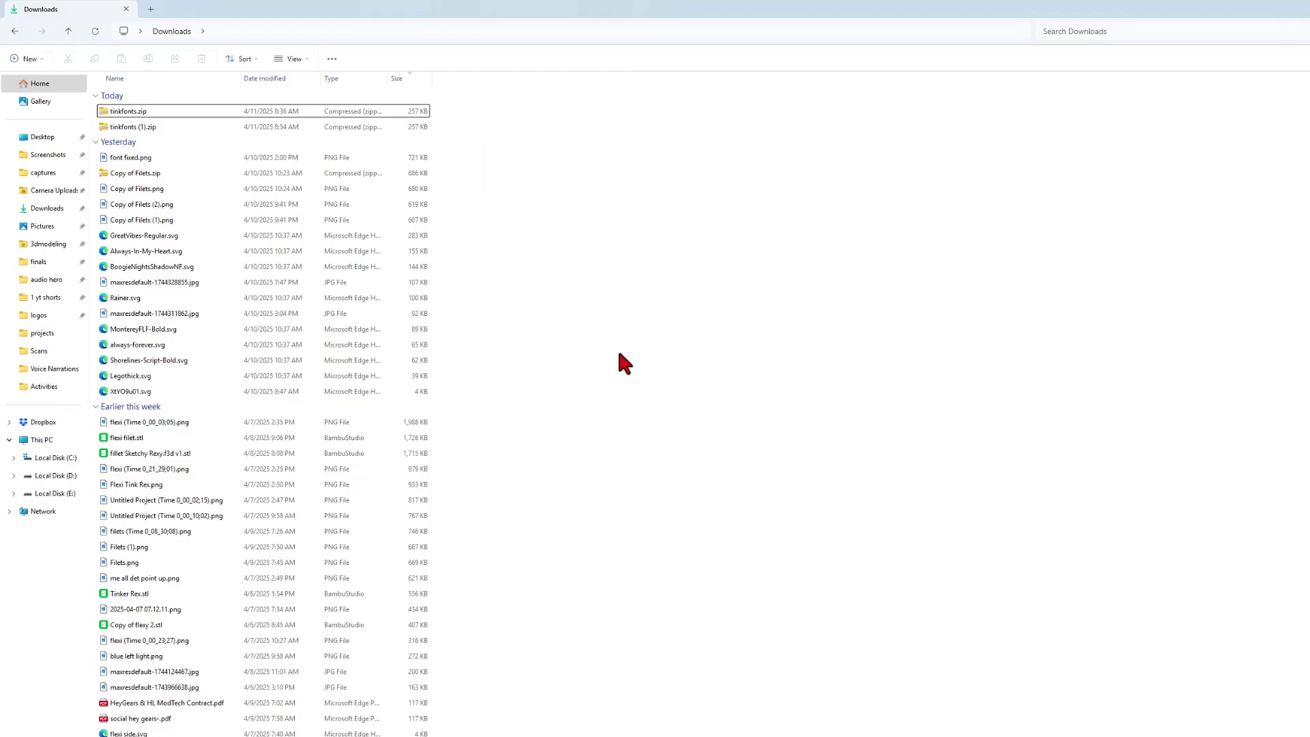
# - Delete the duplicate tinkfonts (1).zip from Downloads
pyautogui.click(96, 113)
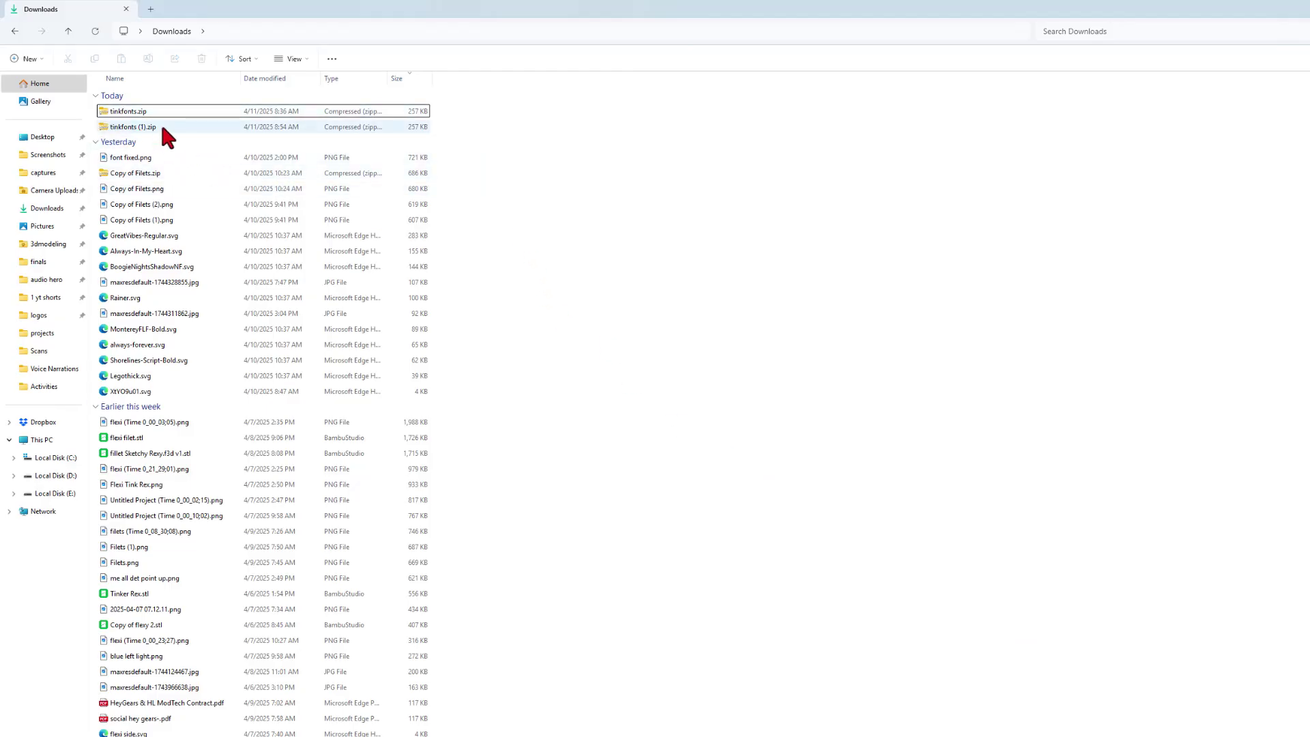
pyautogui.rightClick(162, 129)
pyautogui.click(111, 128)
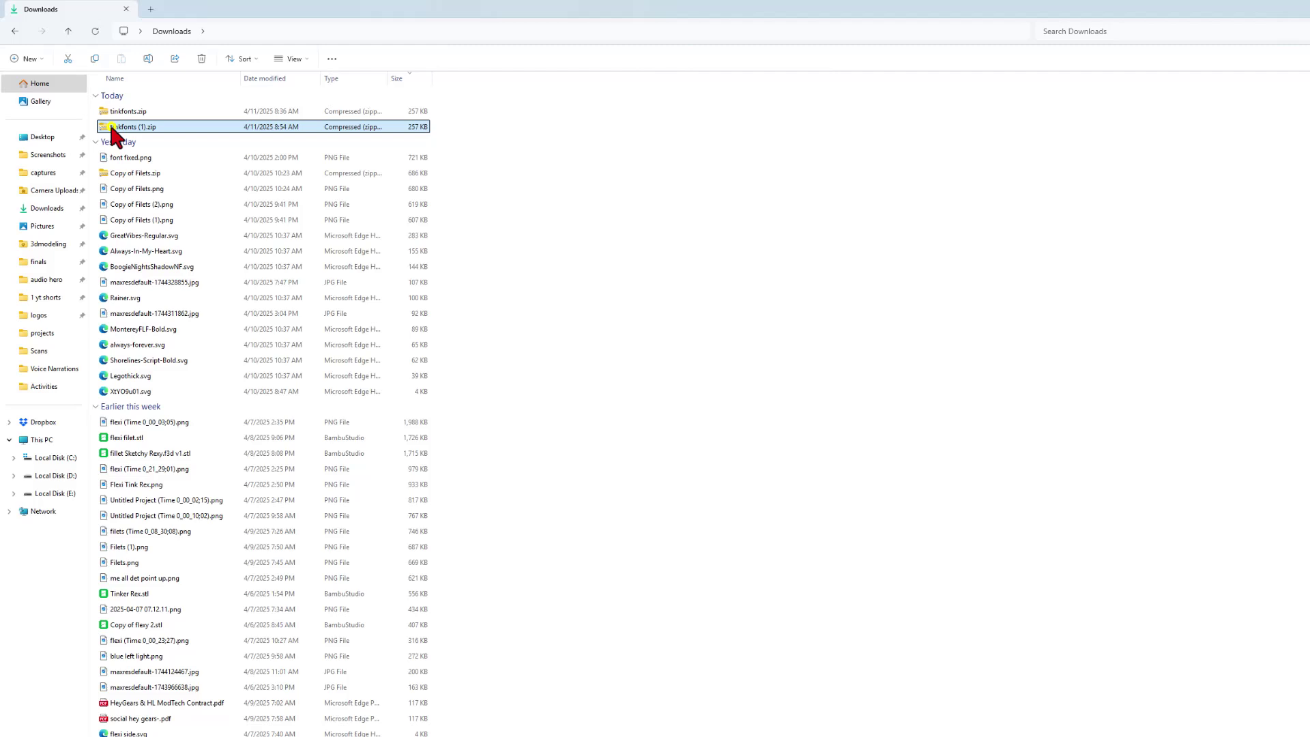
pyautogui.rightClick(111, 126)
pyautogui.press('Delete')
# - Extract tinkfonts.zip into a tinkfonts folder of SVG fonts
pyautogui.rightClick(133, 110)
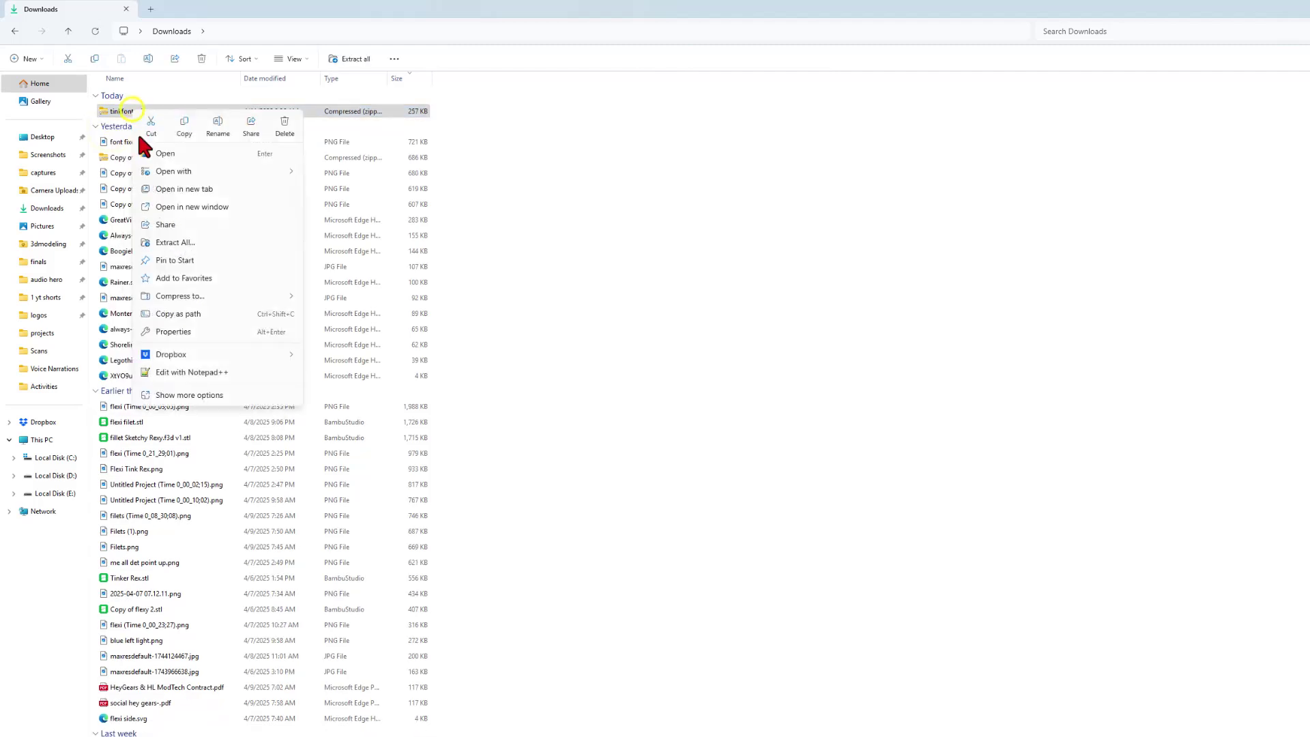
pyautogui.click(170, 243)
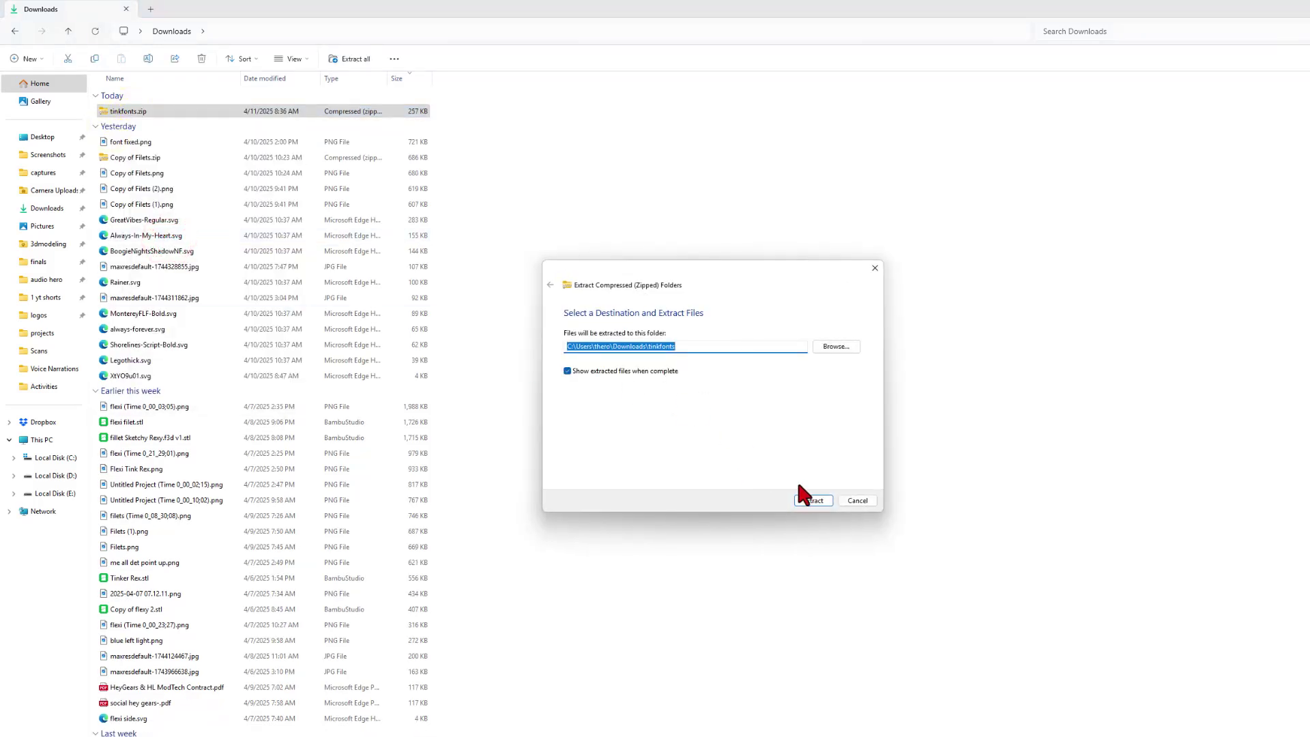
pyautogui.click(814, 501)
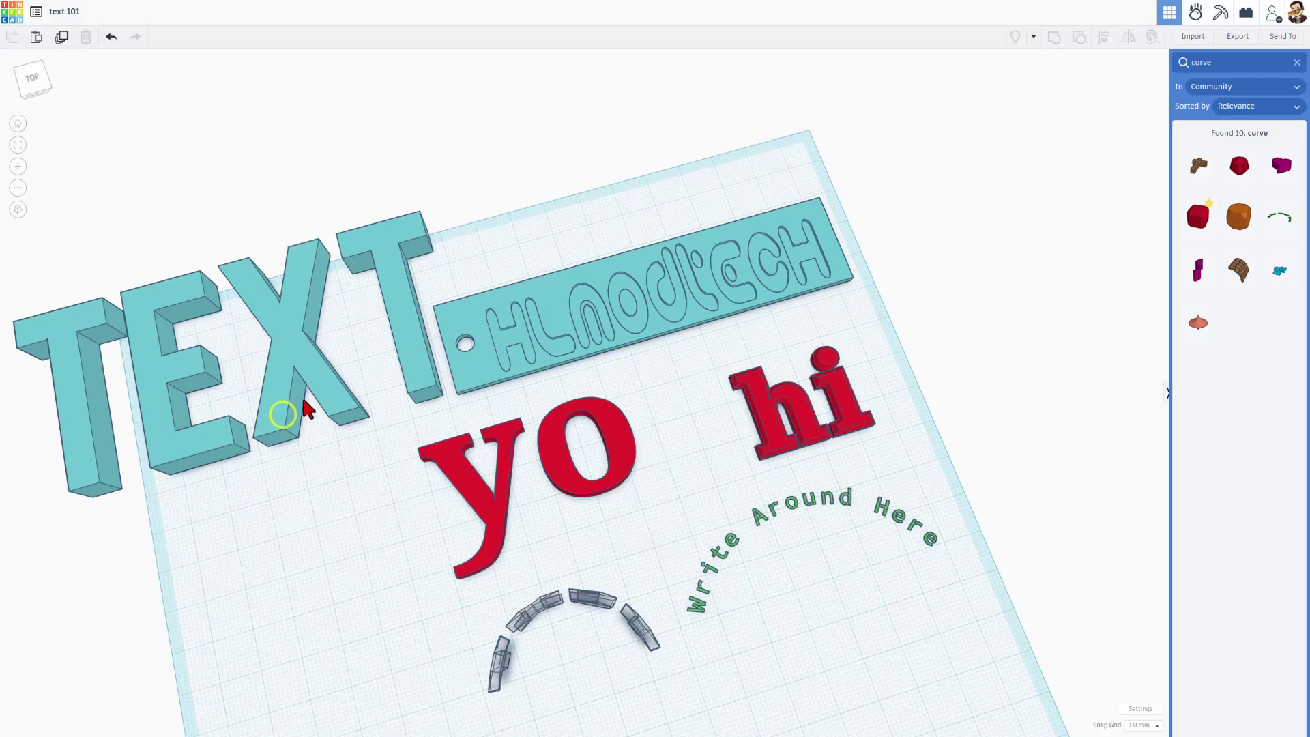
# - Colour the custom font TEXT shape magenta
pyautogui.scroll(3, 301, 402)
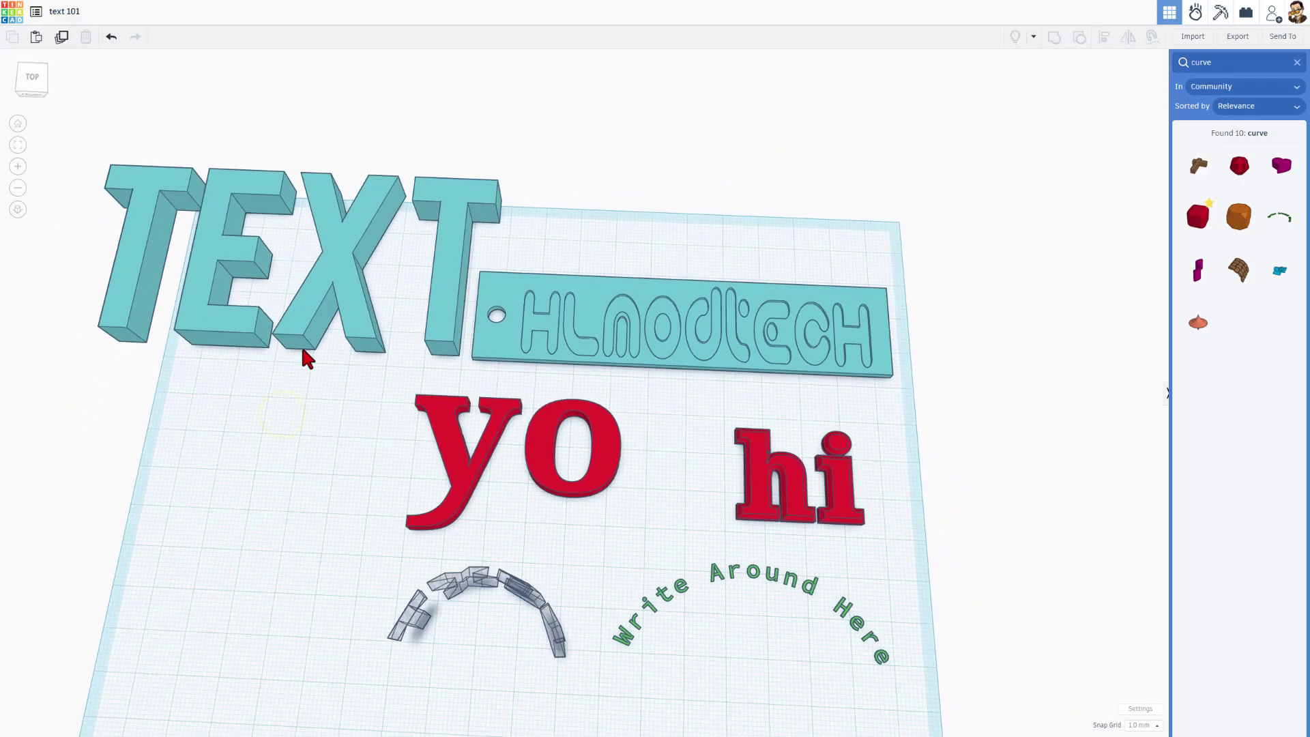
pyautogui.click(344, 280)
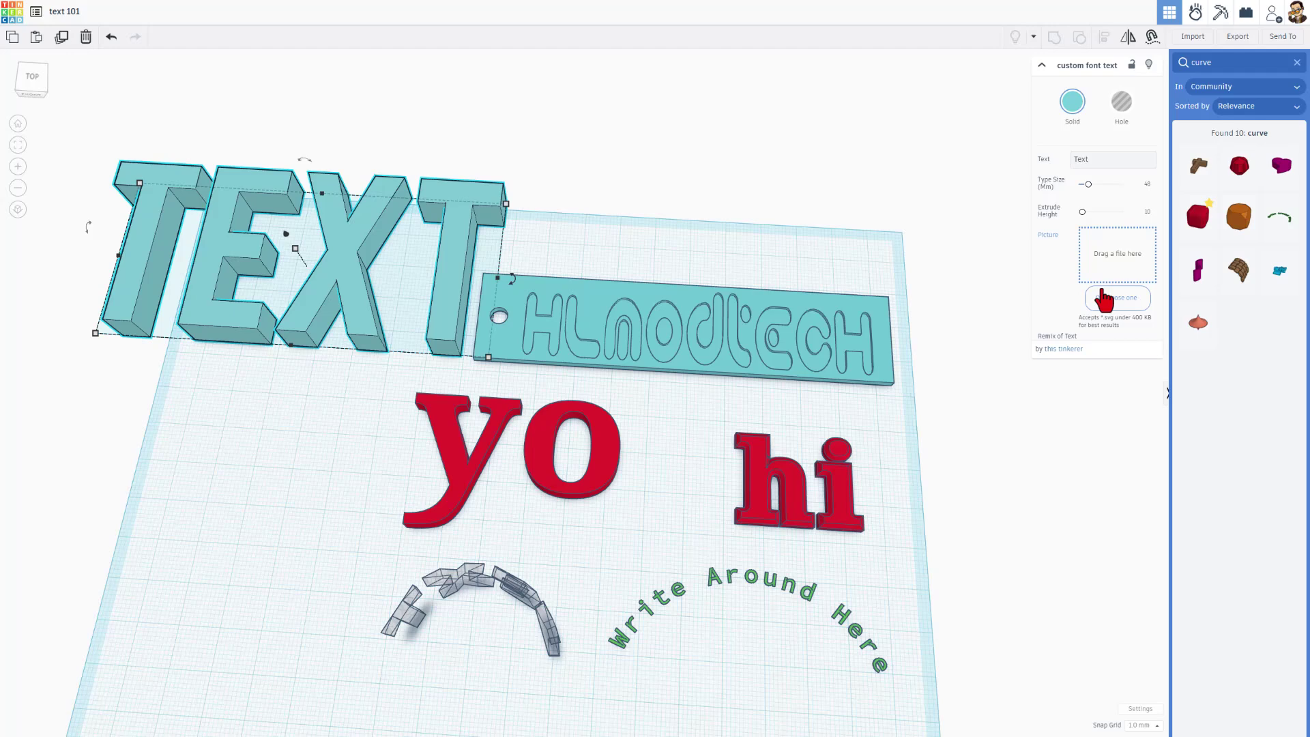
pyautogui.click(1072, 101)
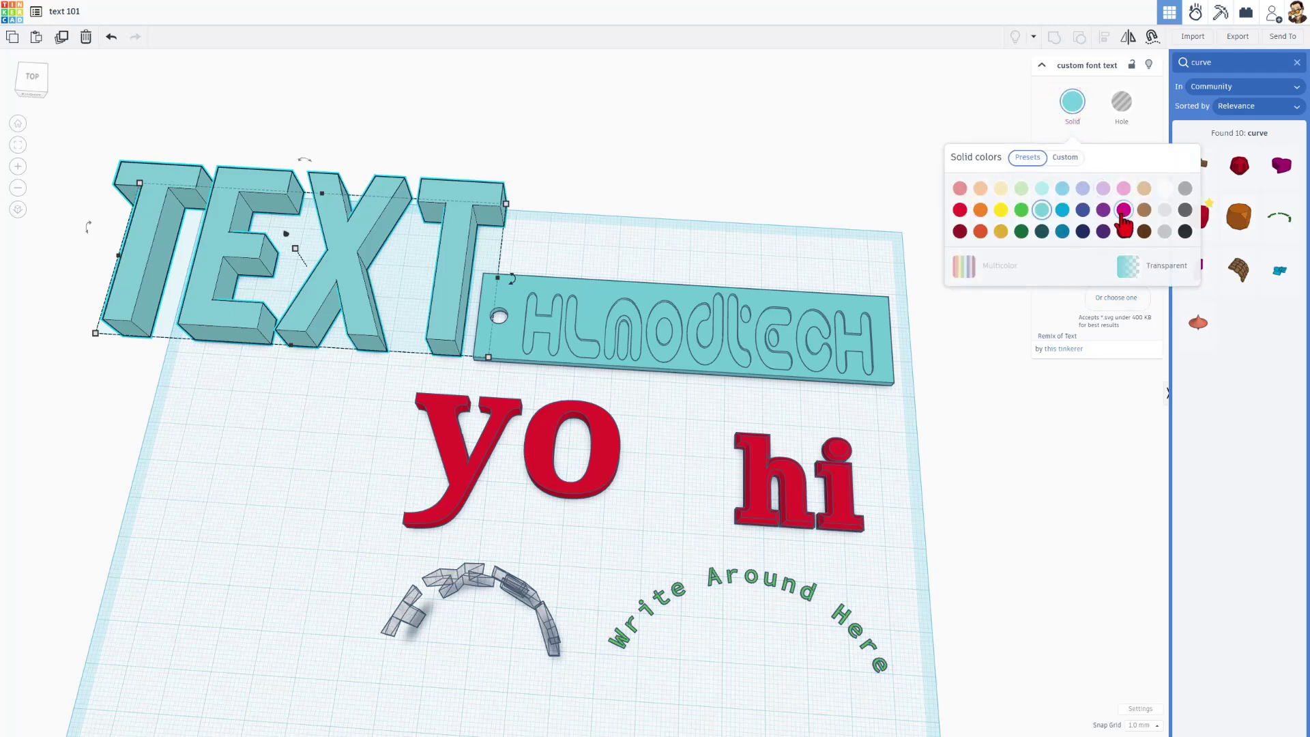
pyautogui.click(1123, 211)
# - Load MontereyFLF-Bold.svg as the text shape's font
pyautogui.click(1106, 301)
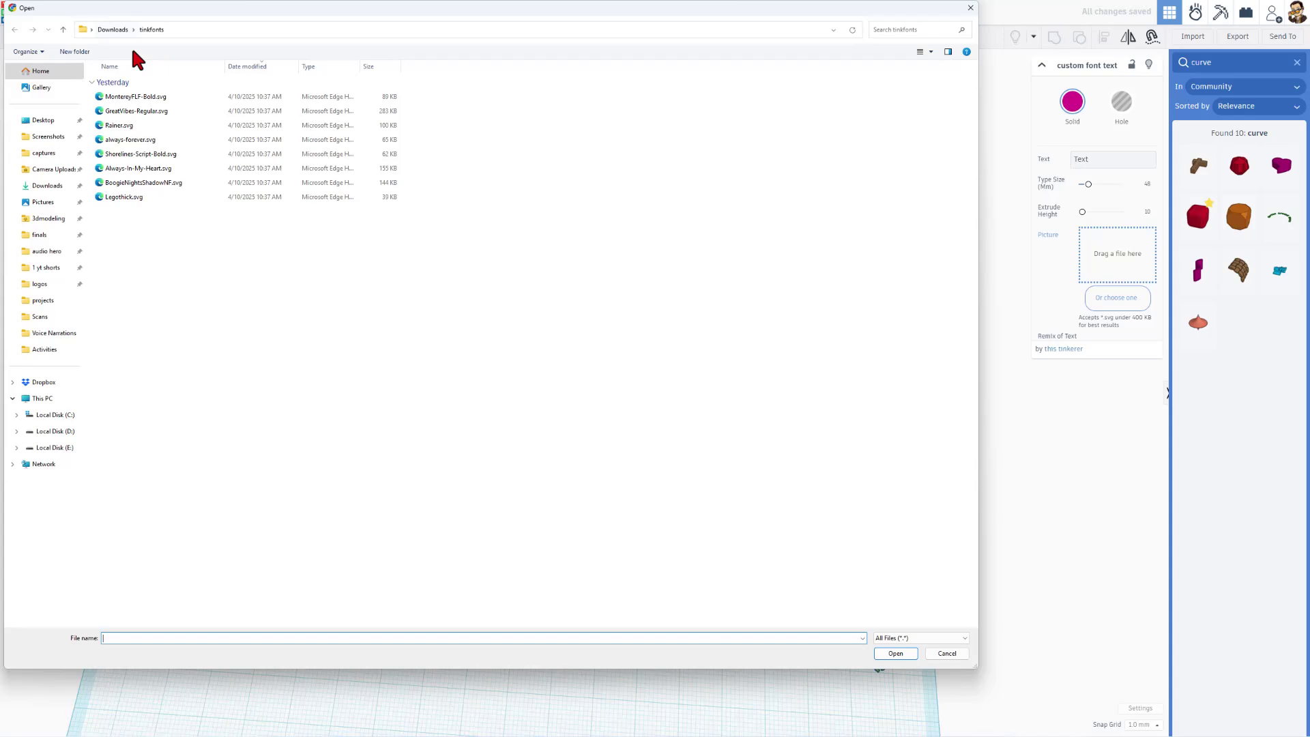
pyautogui.click(135, 96)
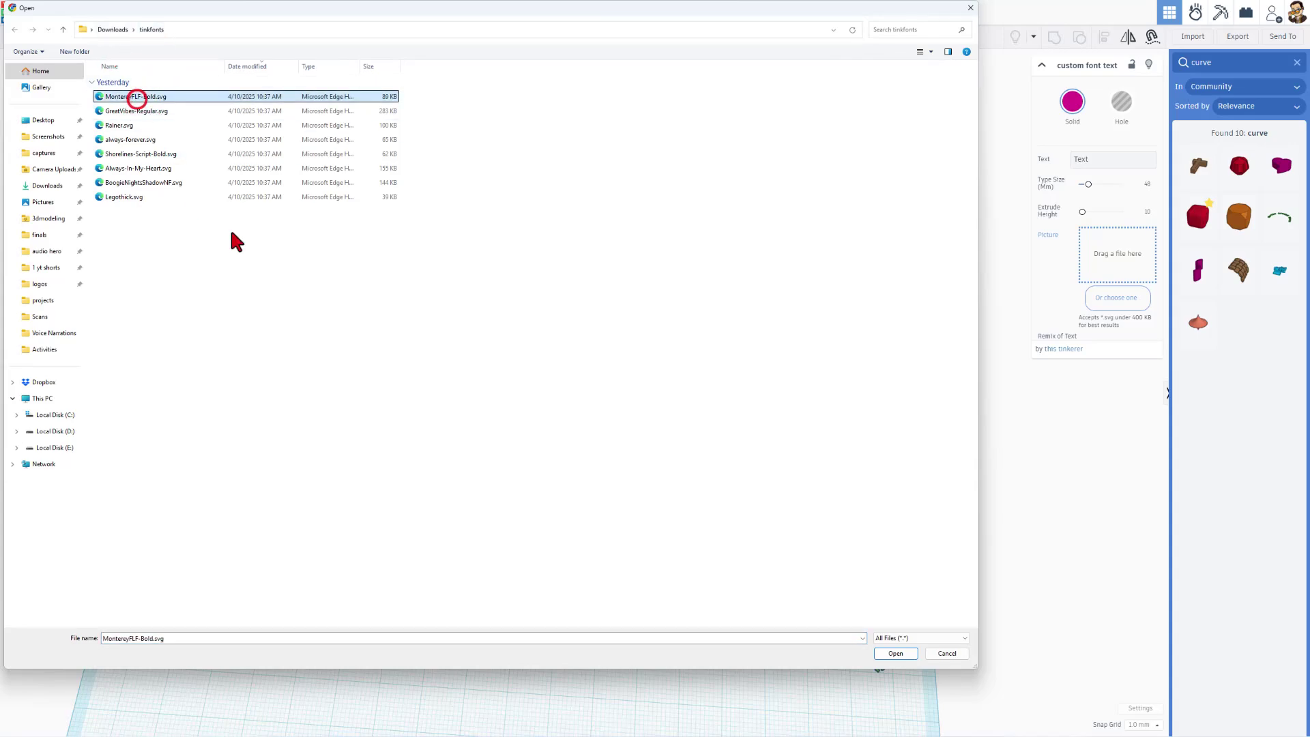
pyautogui.click(884, 654)
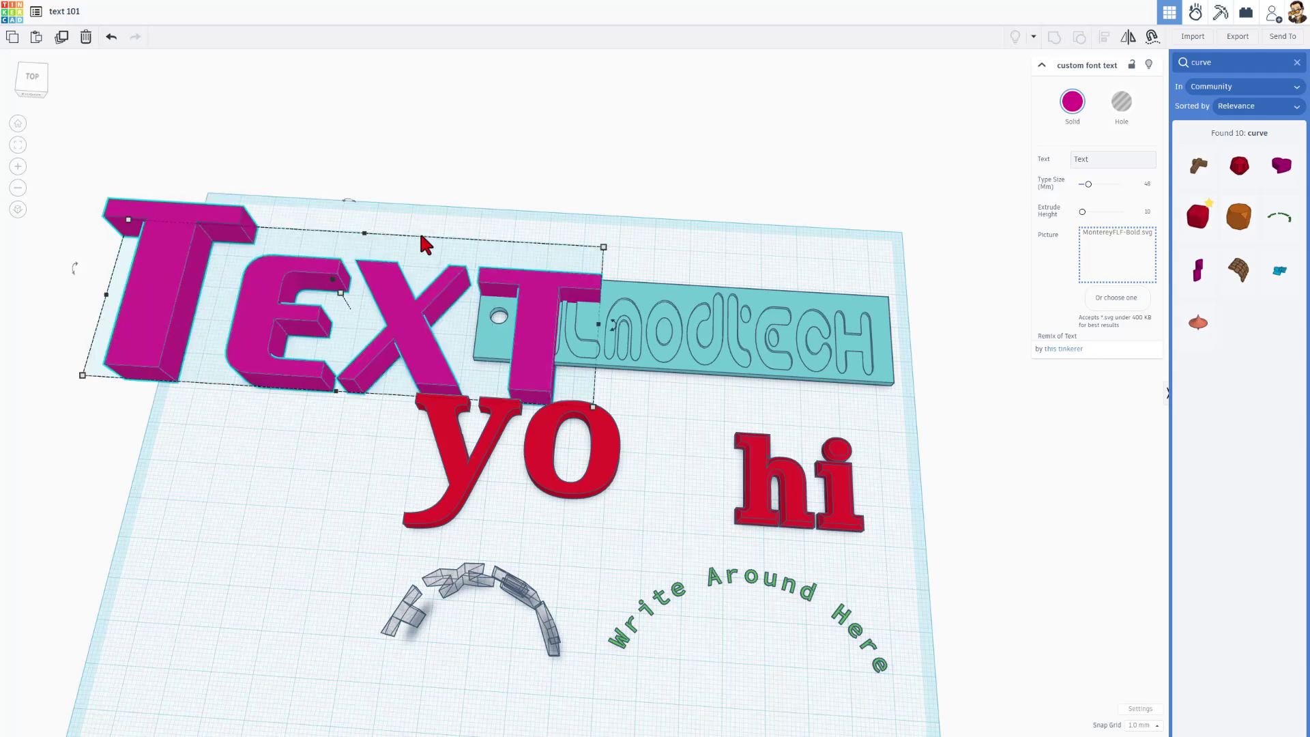
# - Shrink the magenta text to 76.25 × 31.00 and place a duplicate below it
pyautogui.moveTo(522, 341); pyautogui.dragTo(604, 329)
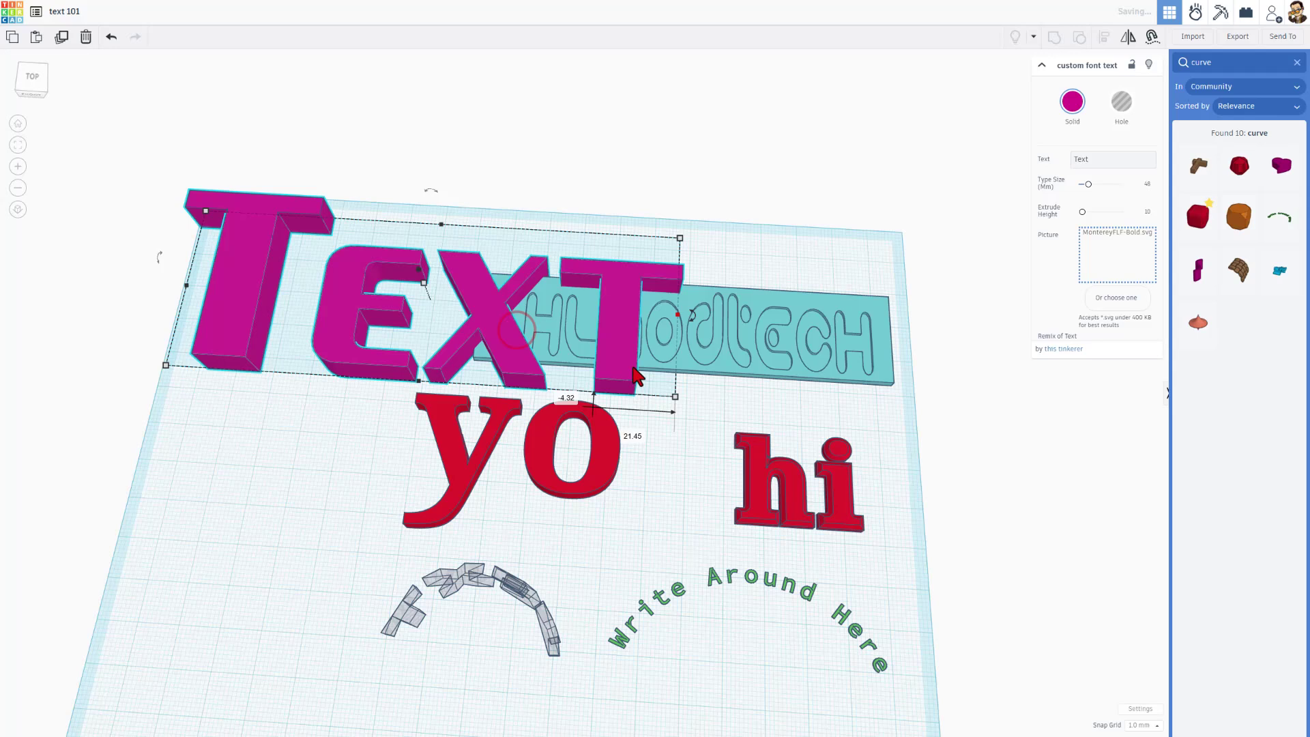
pyautogui.moveTo(675, 399); pyautogui.dragTo(456, 324)
pyautogui.hotkey('ctrl', 'd')
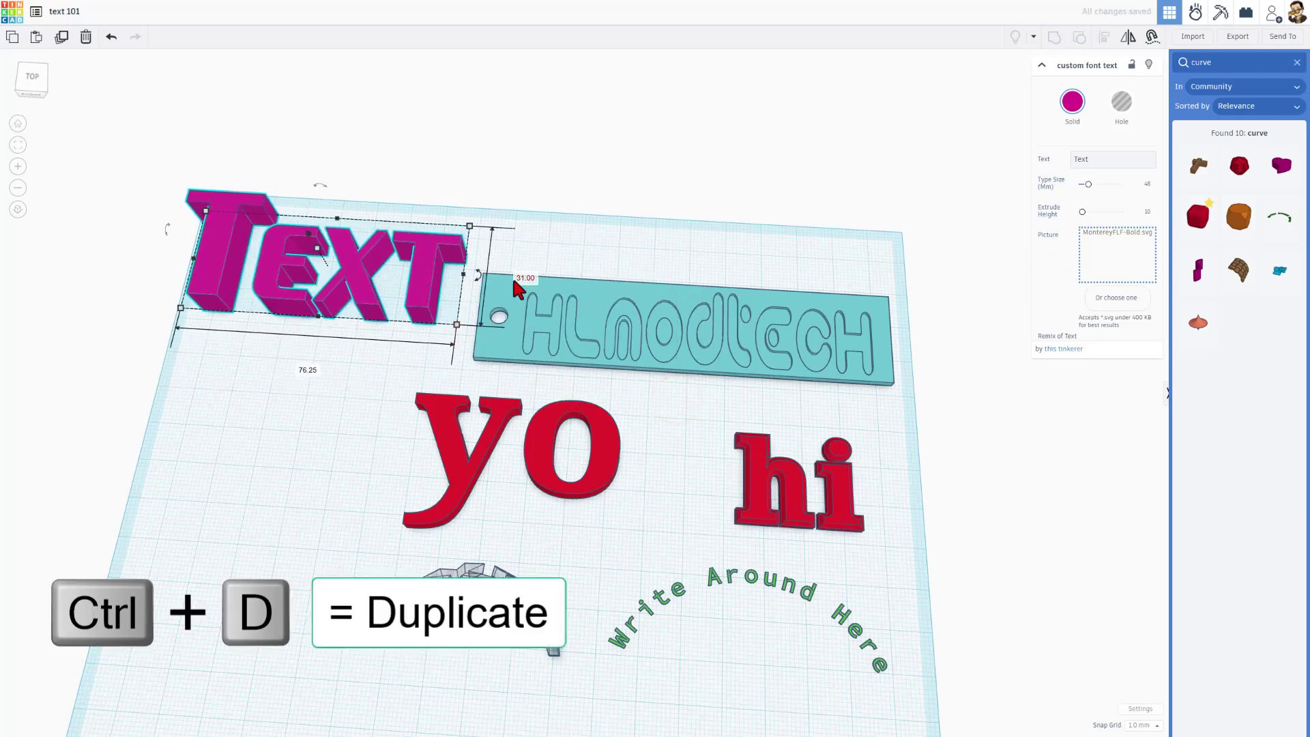
pyautogui.click(427, 289)
pyautogui.moveTo(417, 296); pyautogui.dragTo(397, 428)
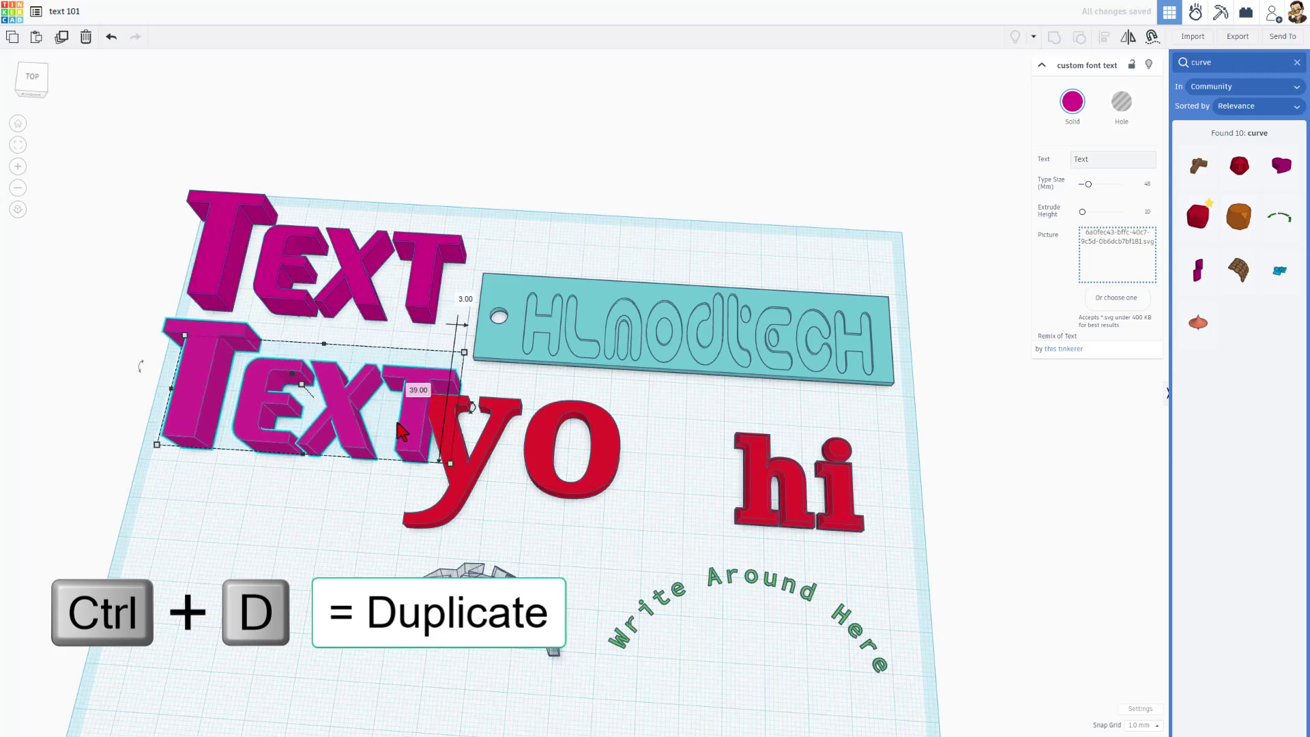
pyautogui.press('super+e')
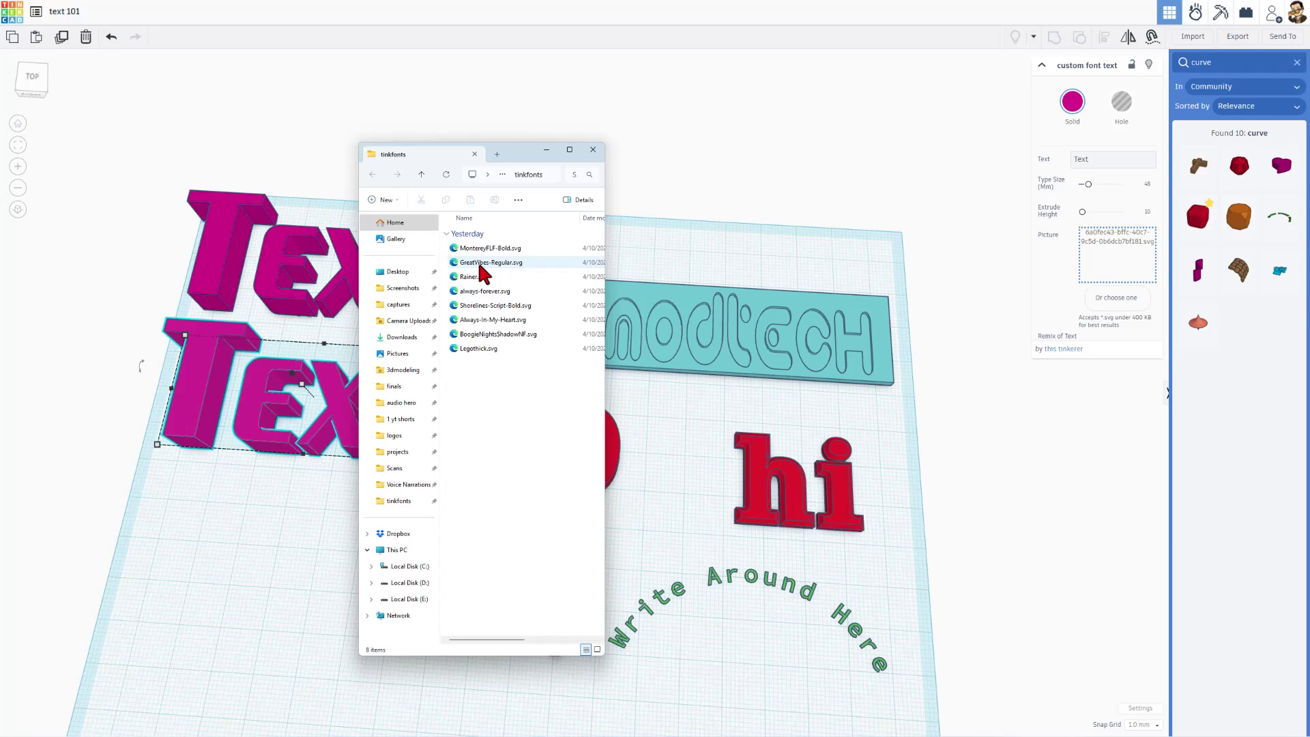
# - Apply the GreatVibes-Regular.svg script font to the copied text and make it purple
pyautogui.moveTo(481, 268); pyautogui.dragTo(1115, 263)
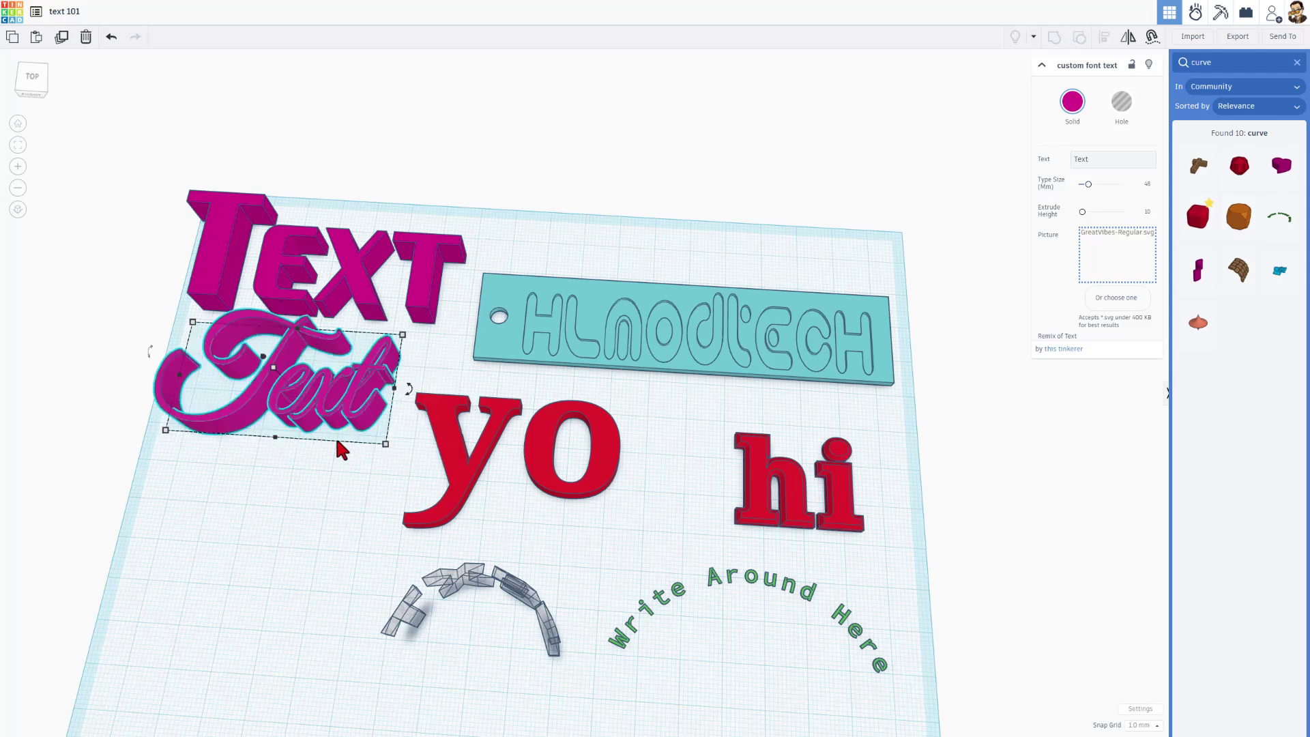
pyautogui.moveTo(354, 416); pyautogui.dragTo(368, 438)
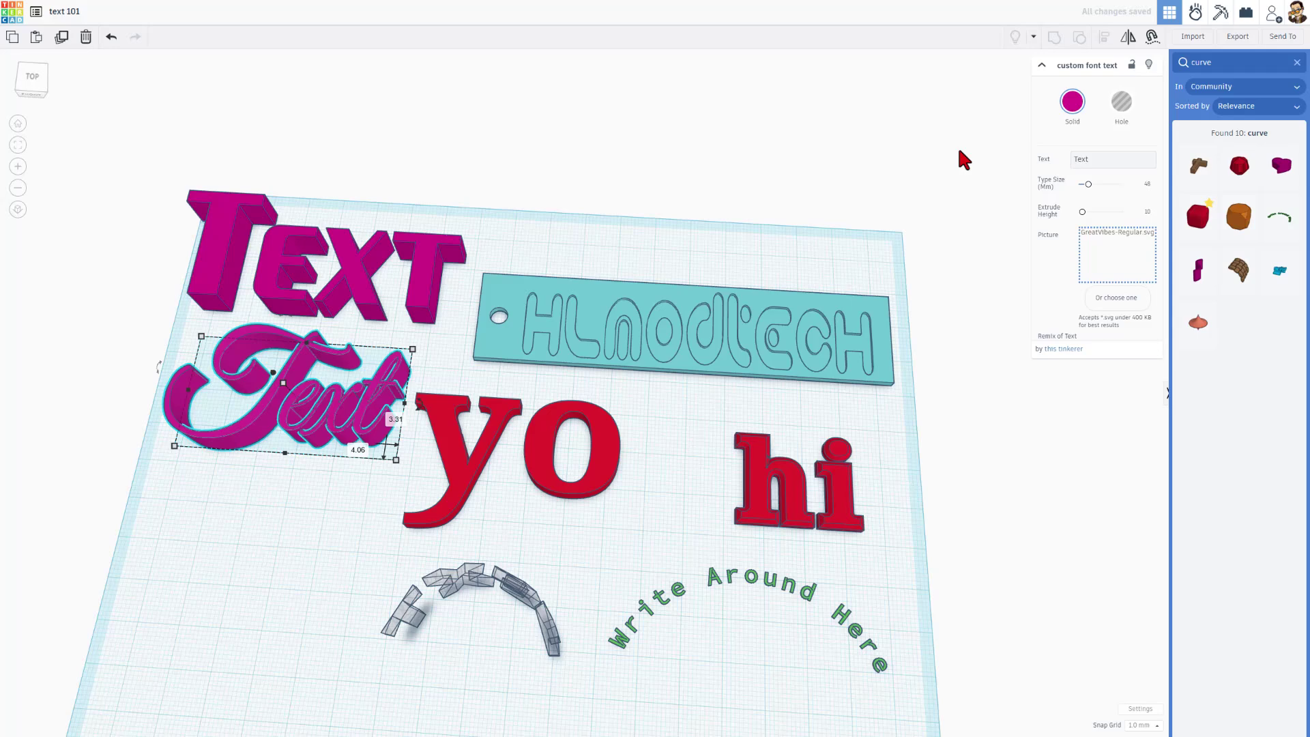
pyautogui.click(1073, 106)
pyautogui.click(1104, 210)
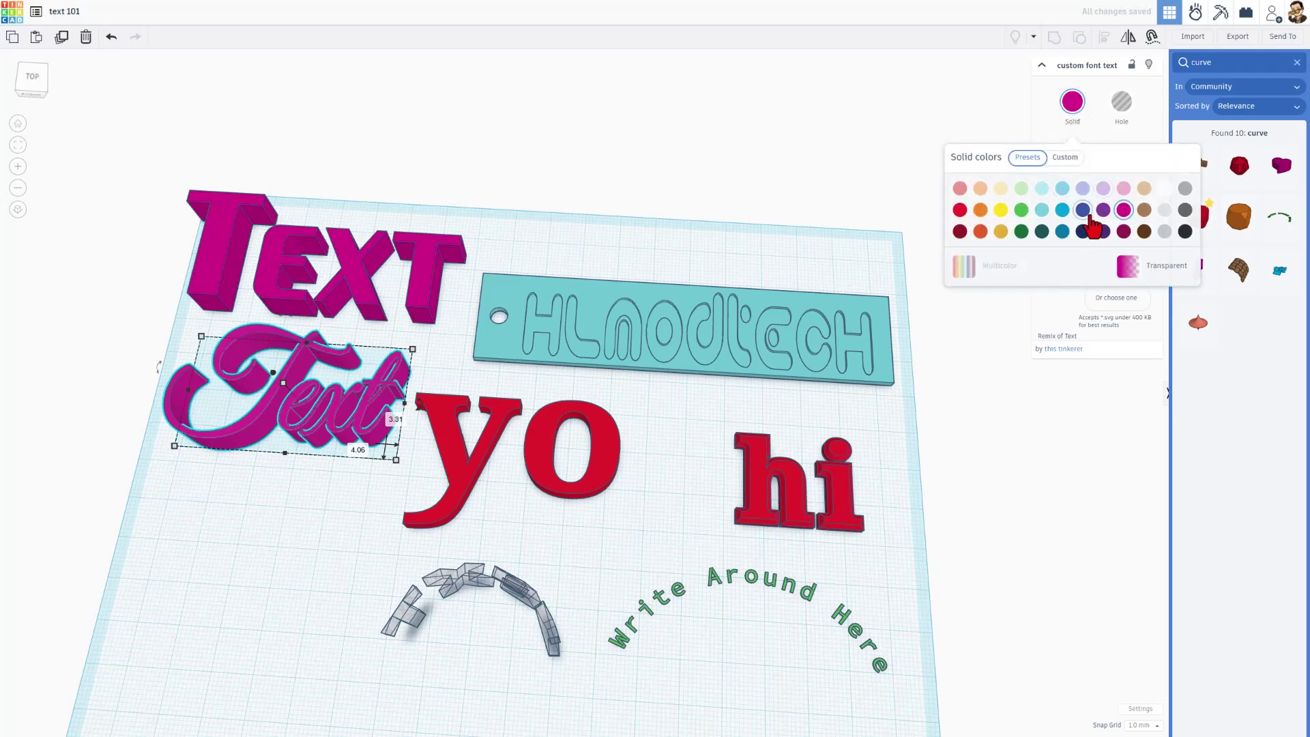
pyautogui.scroll(-3, 557, 409)
pyautogui.click(577, 437)
pyautogui.moveTo(557, 410); pyautogui.dragTo(539, 430, button='right')
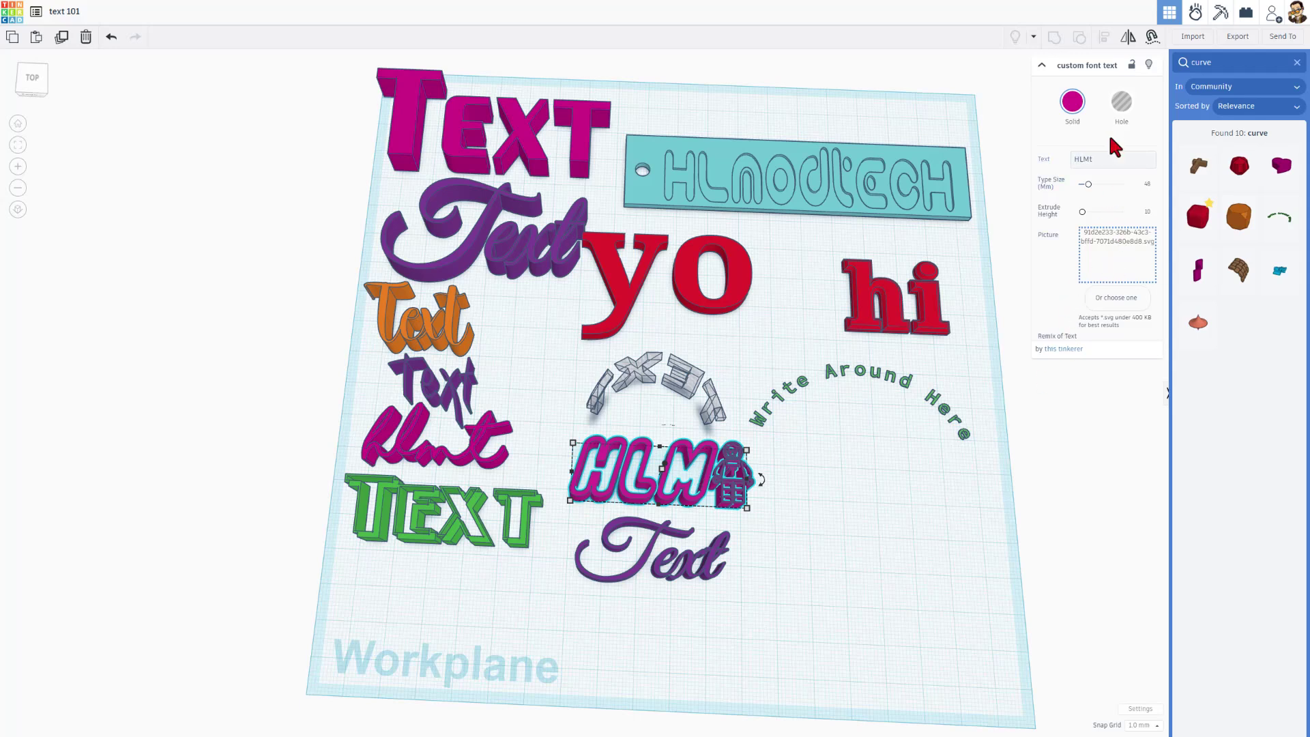
# - Change the magenta shape's lettering from HLMt to HLMT and orbit to check it
pyautogui.press('BackSpace')
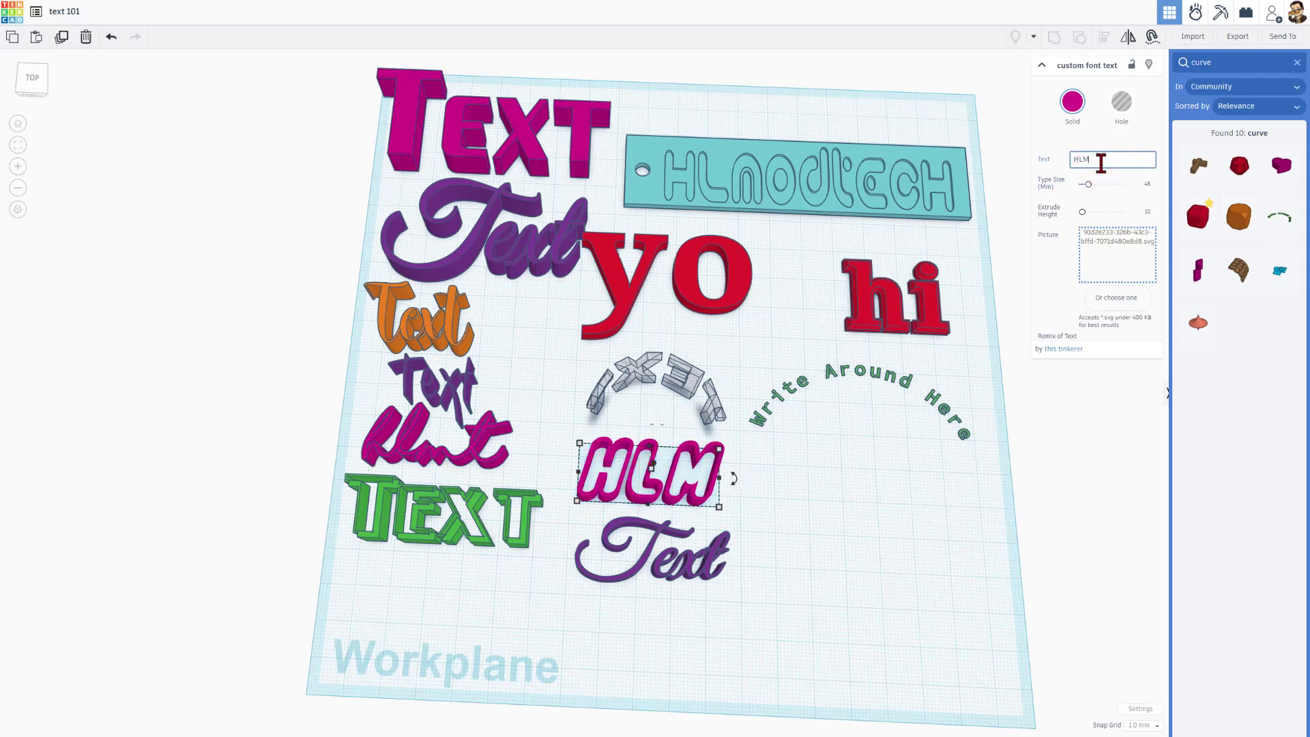
pyautogui.write('T')
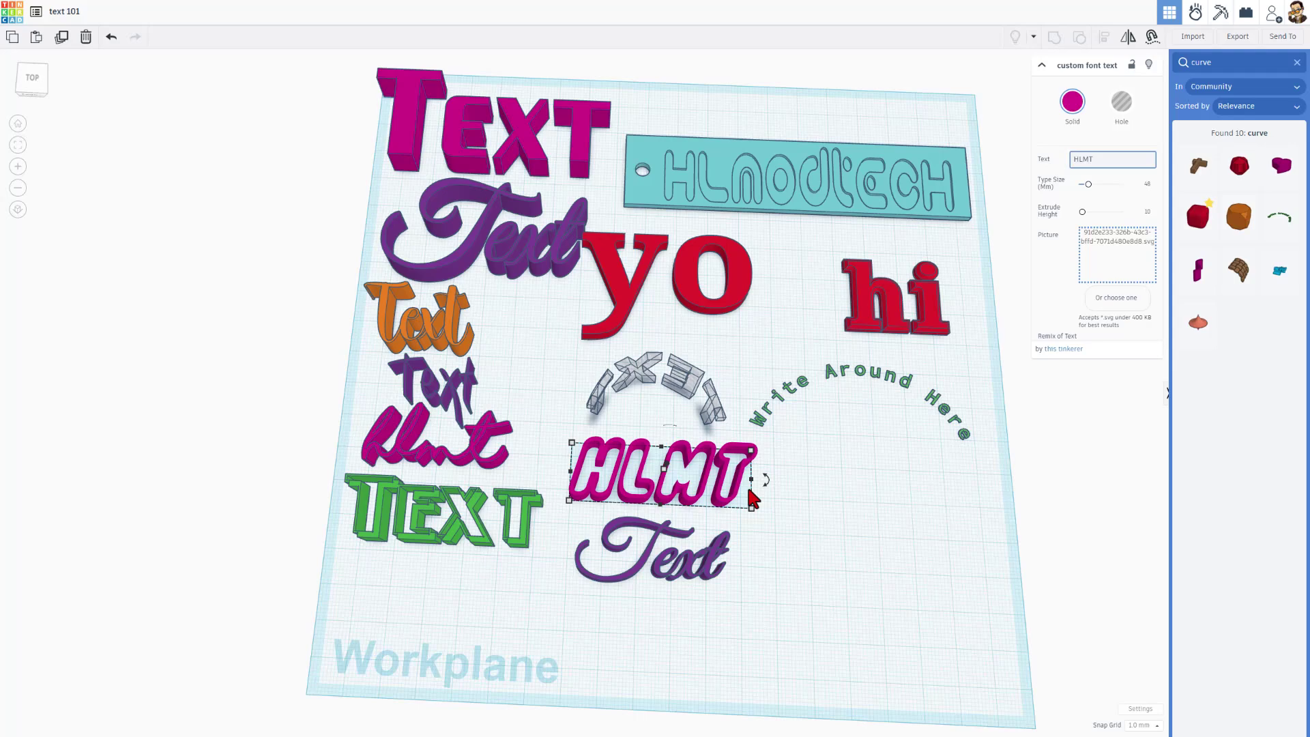
pyautogui.moveTo(819, 496); pyautogui.dragTo(933, 463, button='right')
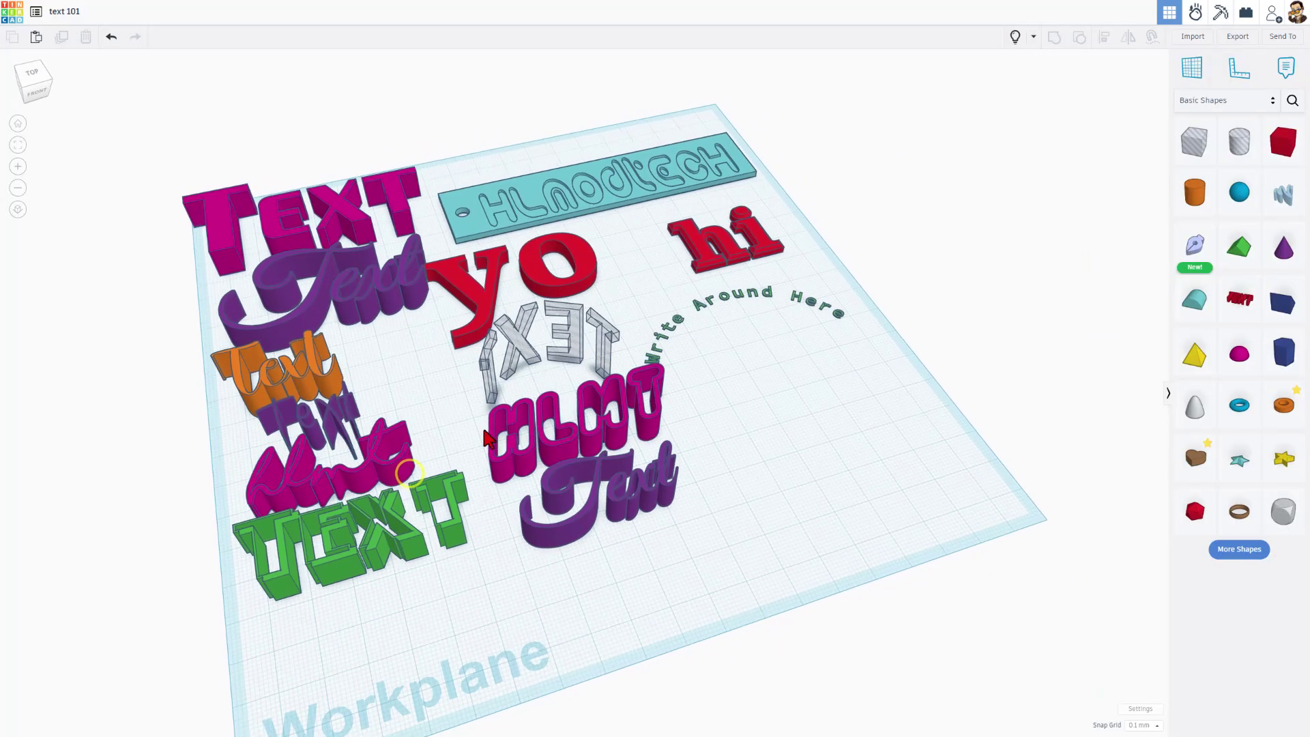
pyautogui.moveTo(404, 459); pyautogui.dragTo(380, 287, button='right')
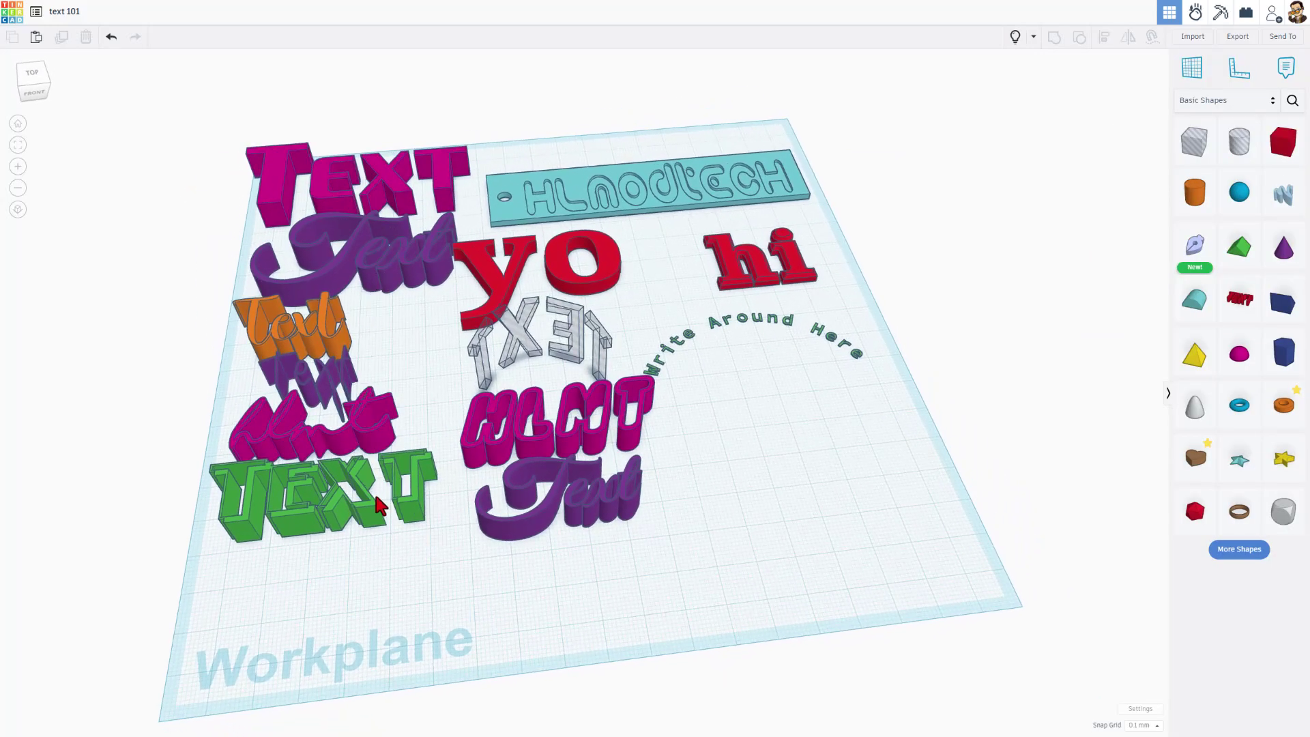
pyautogui.moveTo(380, 506); pyautogui.dragTo(298, 362, button='right')
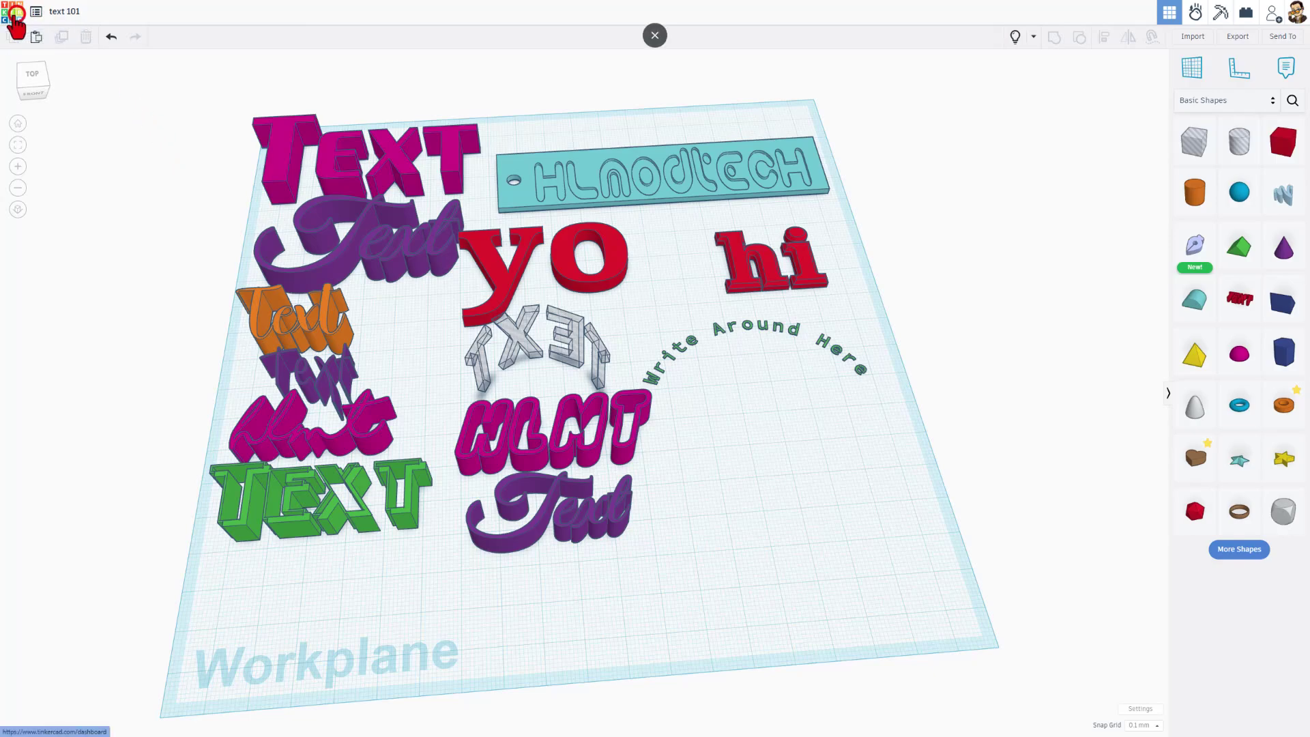
# - Duplicate the text 101 design from the dashboard and select HLMT in the copy
pyautogui.click(15, 14)
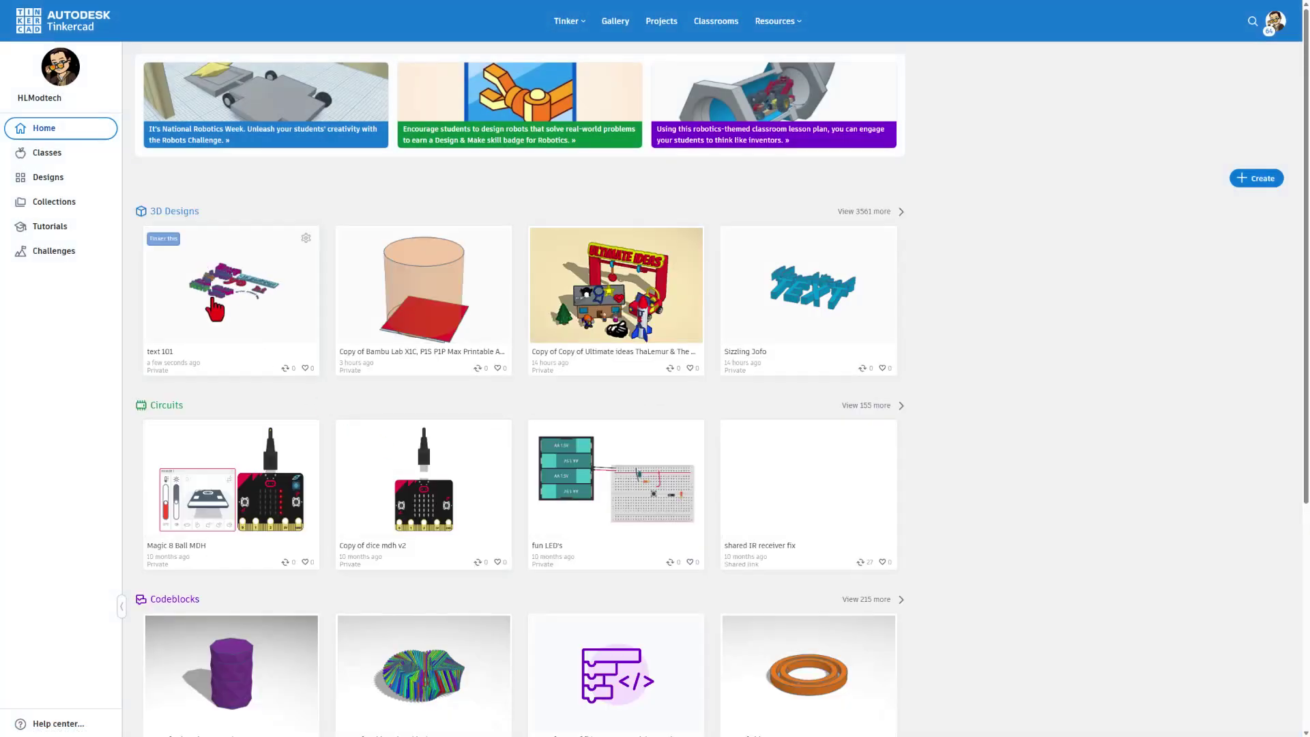
pyautogui.click(1257, 179)
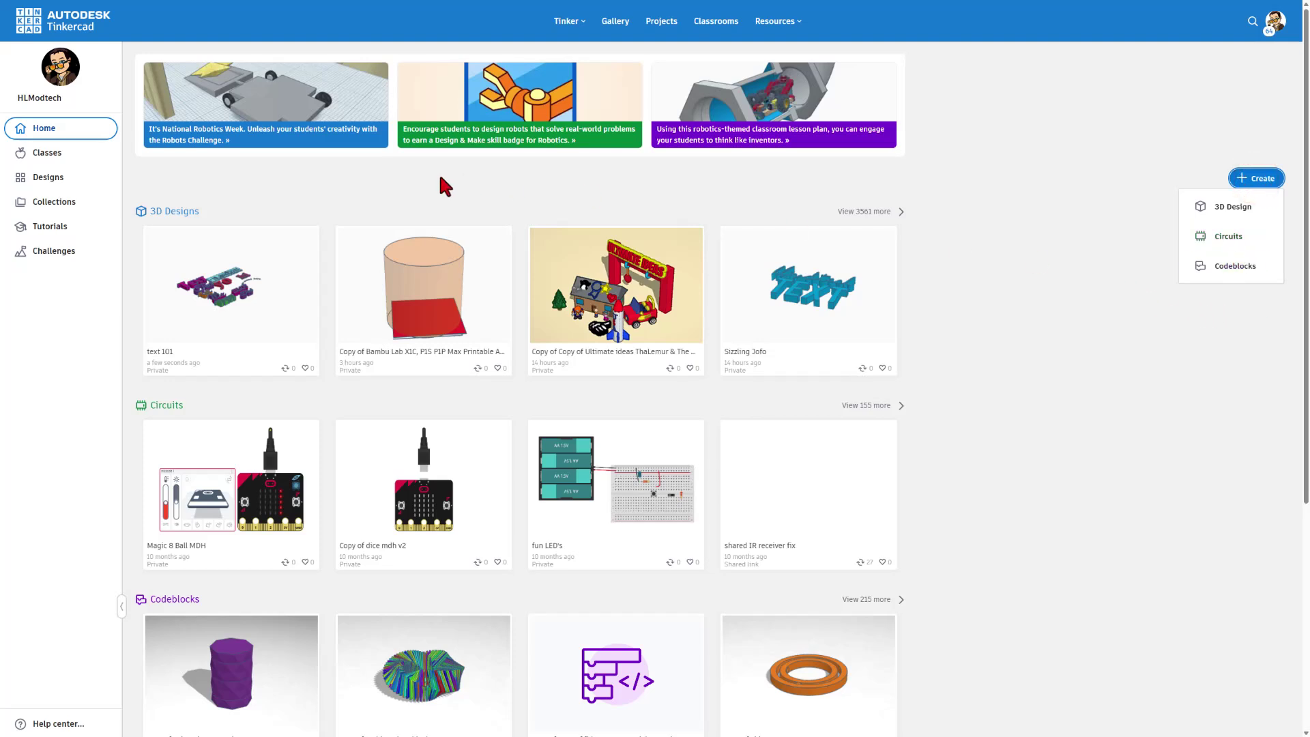
pyautogui.click(319, 189)
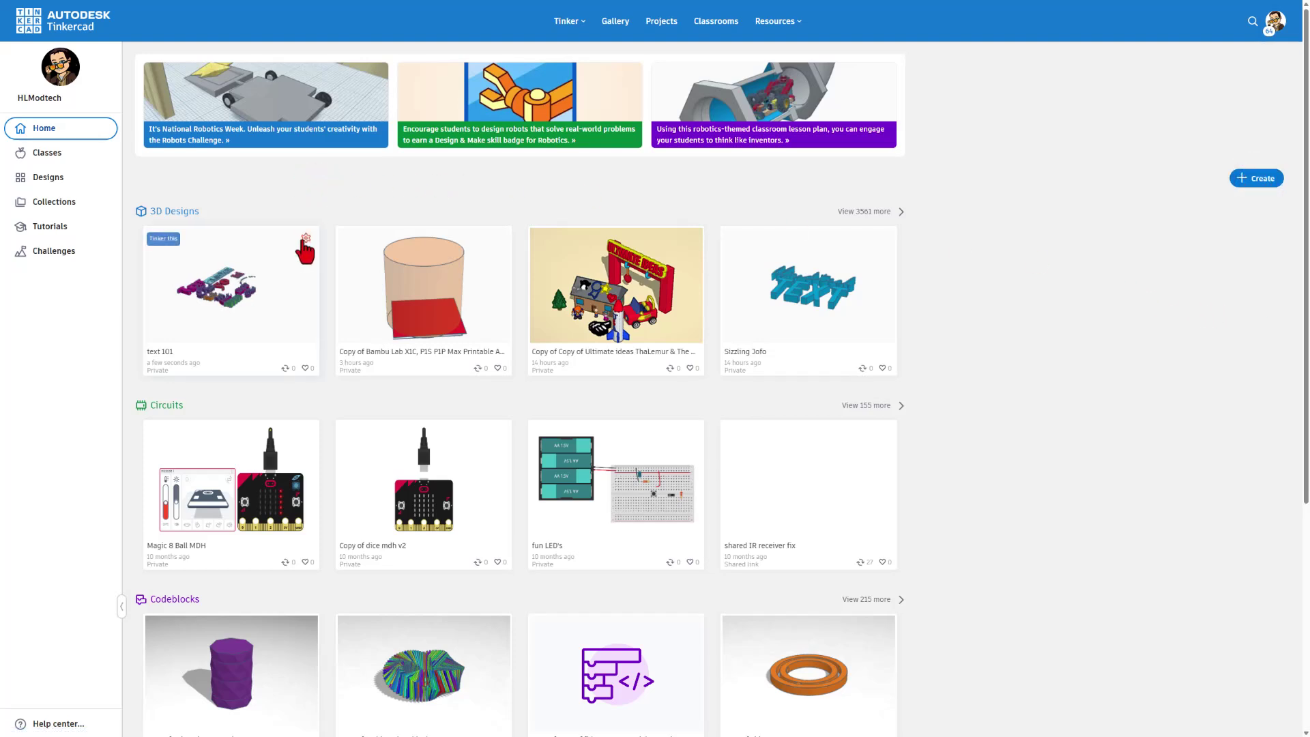
pyautogui.click(303, 240)
pyautogui.click(266, 269)
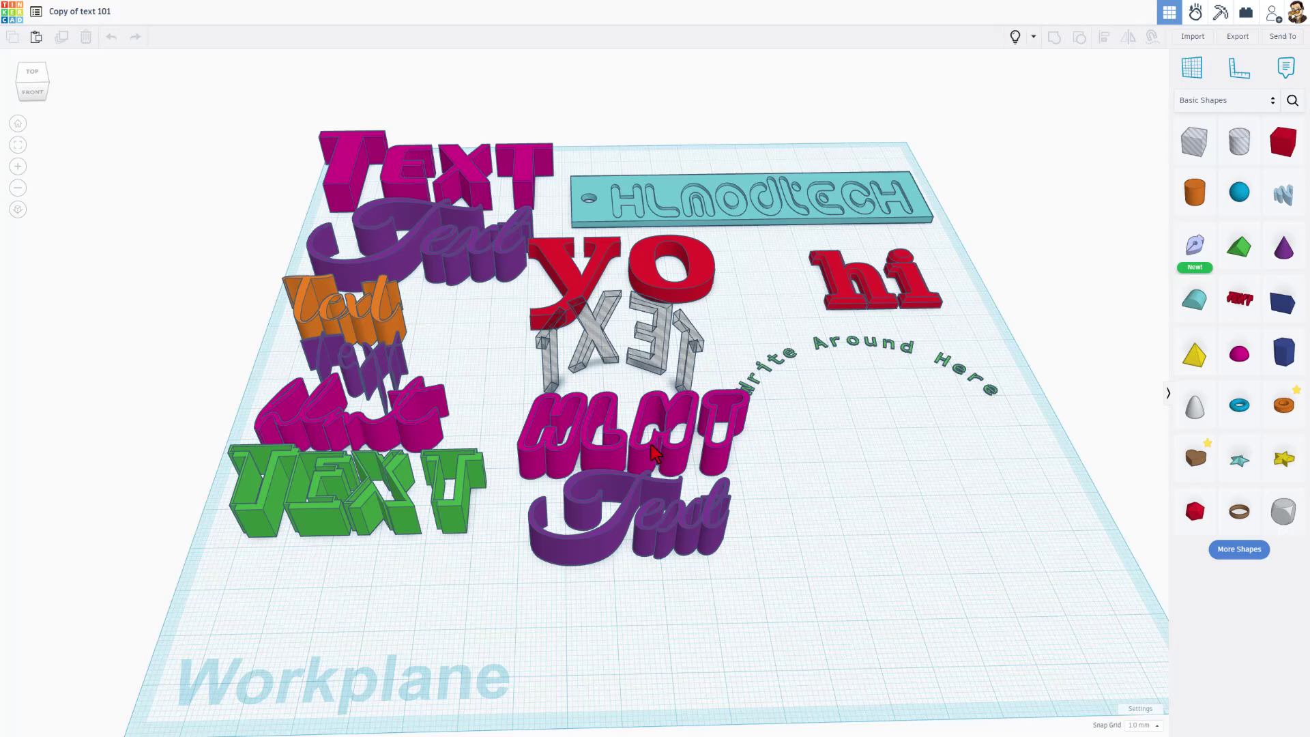
pyautogui.click(662, 459)
pyautogui.moveTo(829, 501)
pyautogui.mouseDown(button='right')
pyautogui.moveTo(869, 509)
pyautogui.moveTo(847, 502)
pyautogui.mouseUp(button='right')
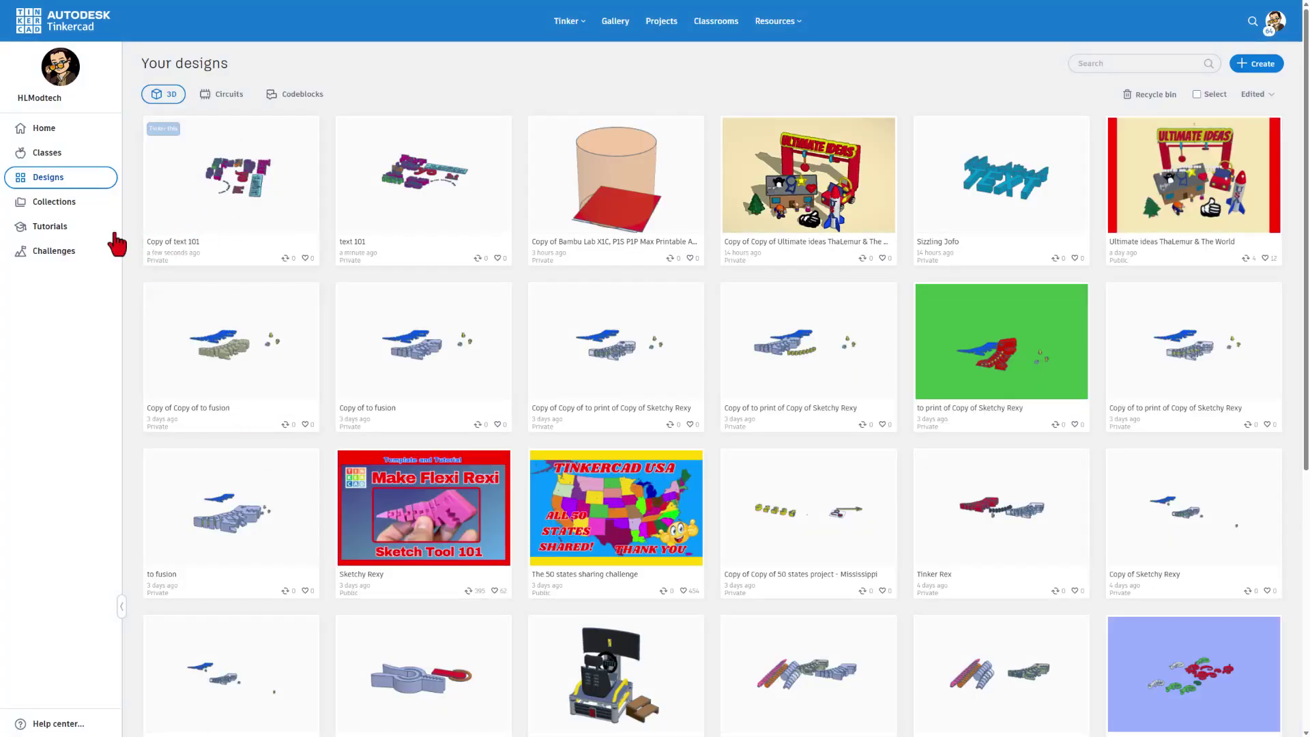
# - Add Copy of text 101 to the templates collection and confirm it appears there
pyautogui.click(53, 205)
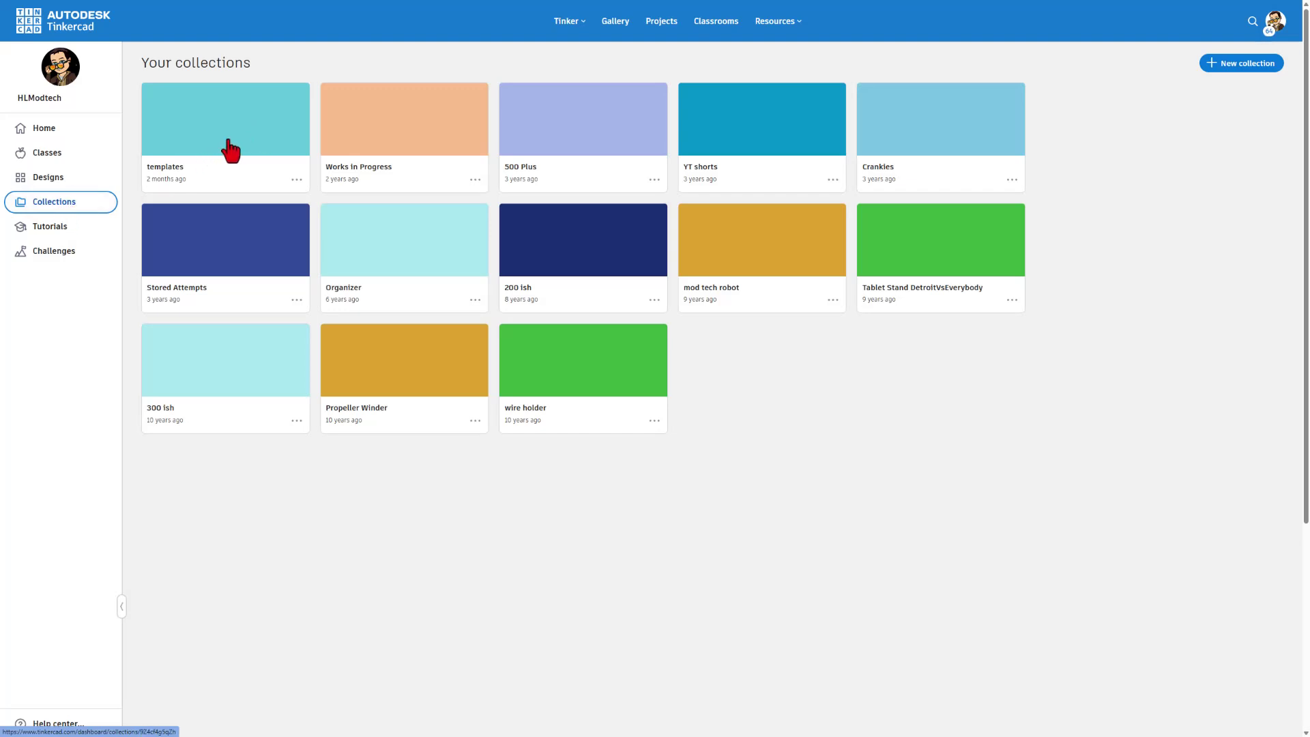
pyautogui.click(49, 179)
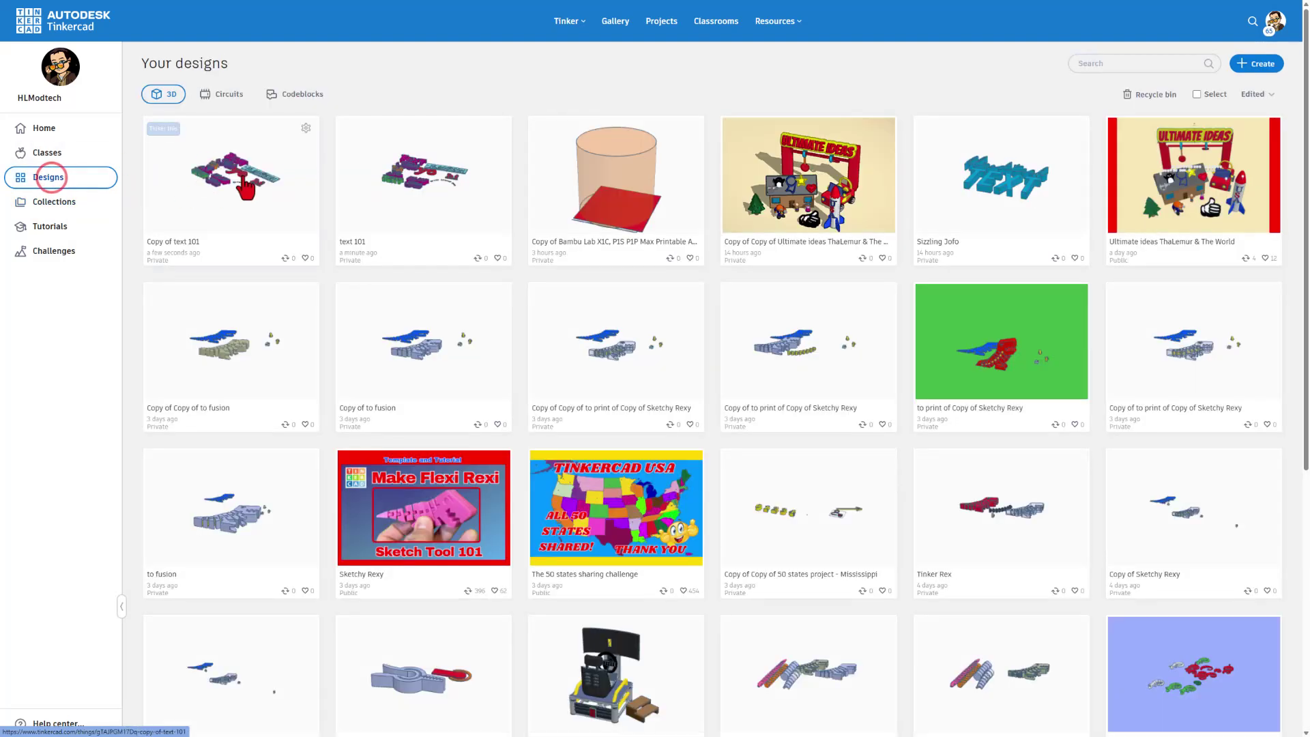
pyautogui.click(304, 129)
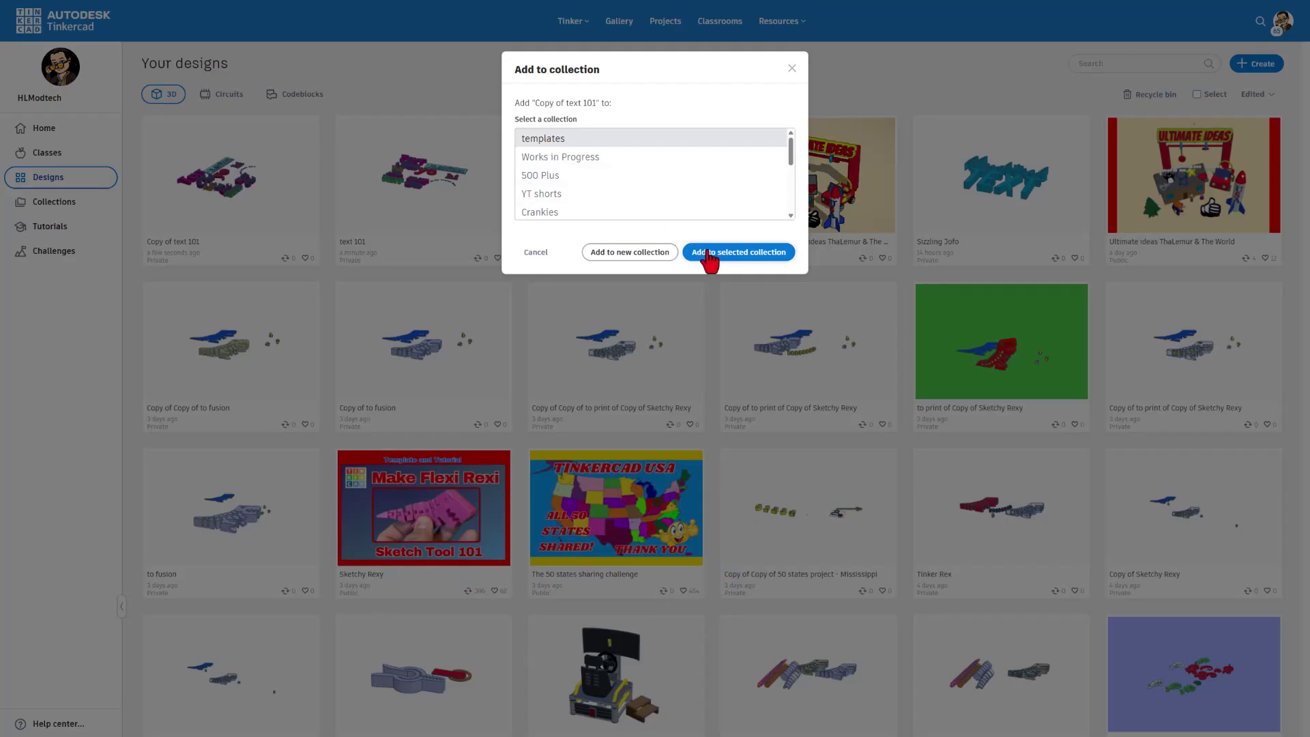
pyautogui.click(713, 253)
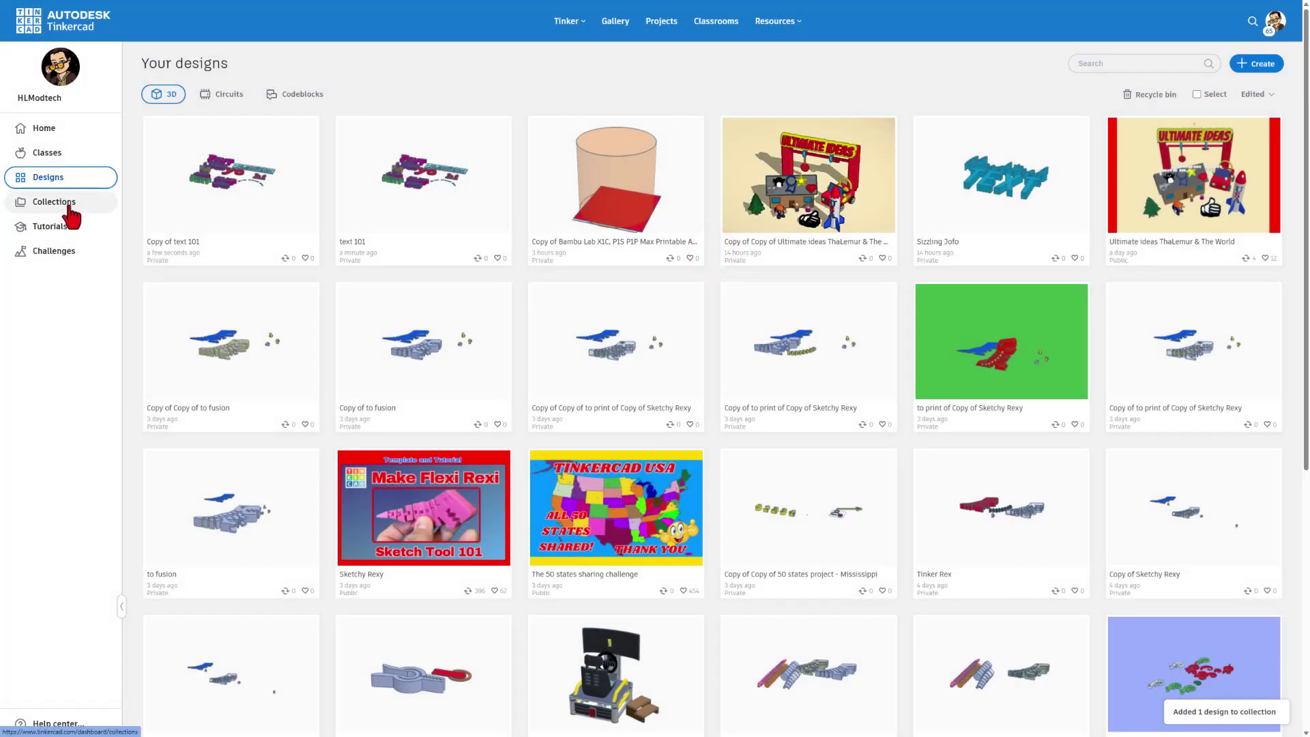
pyautogui.click(69, 203)
pyautogui.click(222, 147)
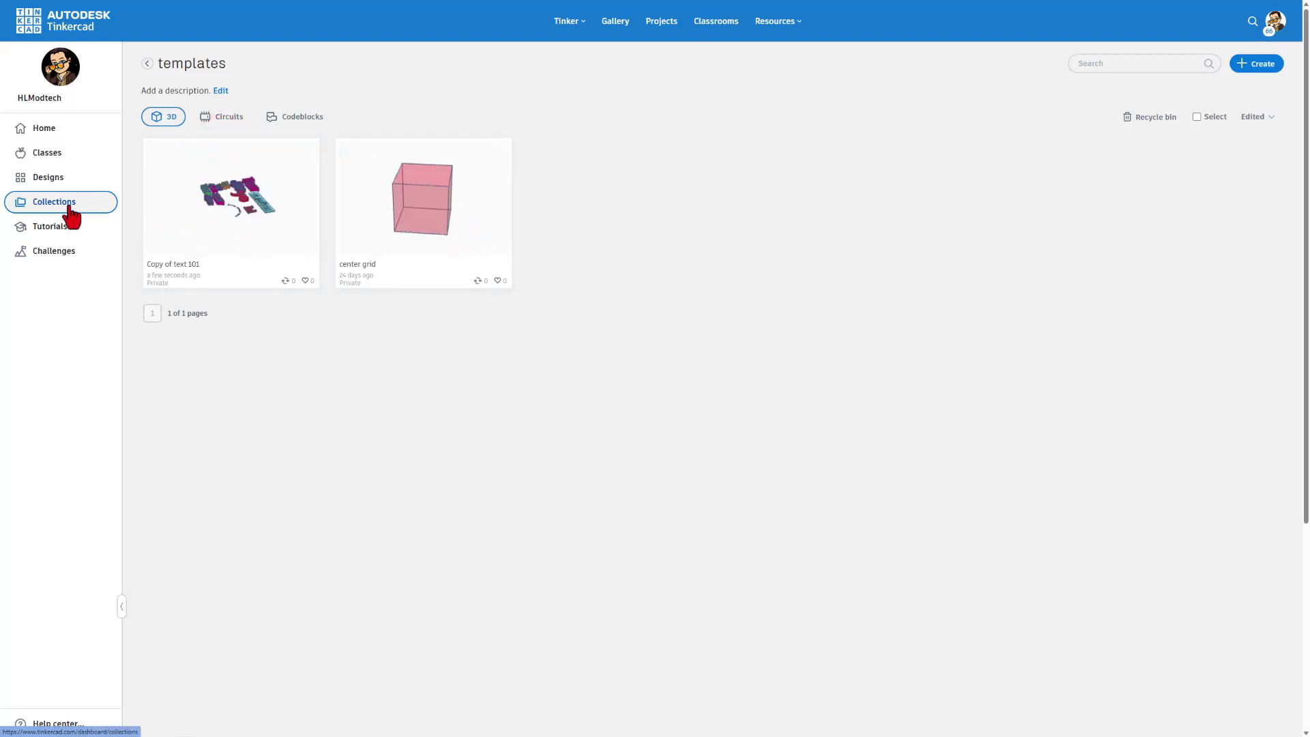
pyautogui.click(52, 176)
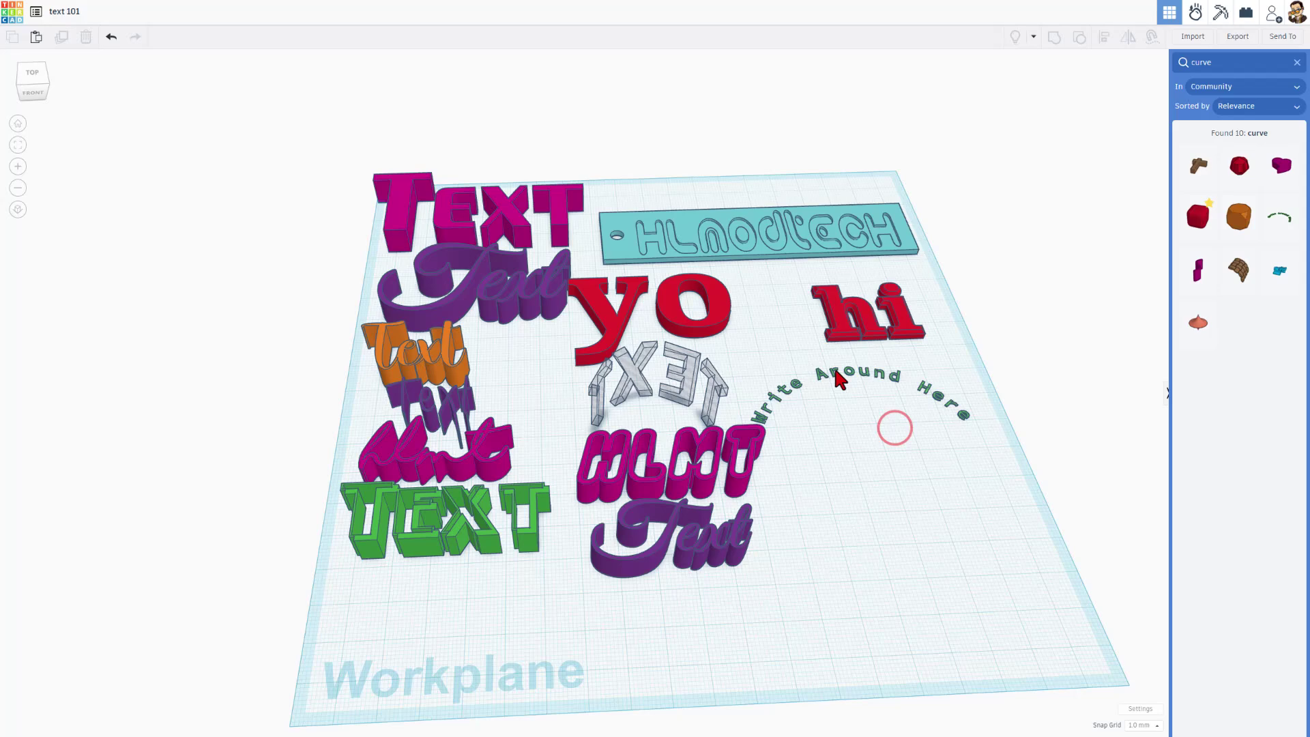
pyautogui.click(834, 374)
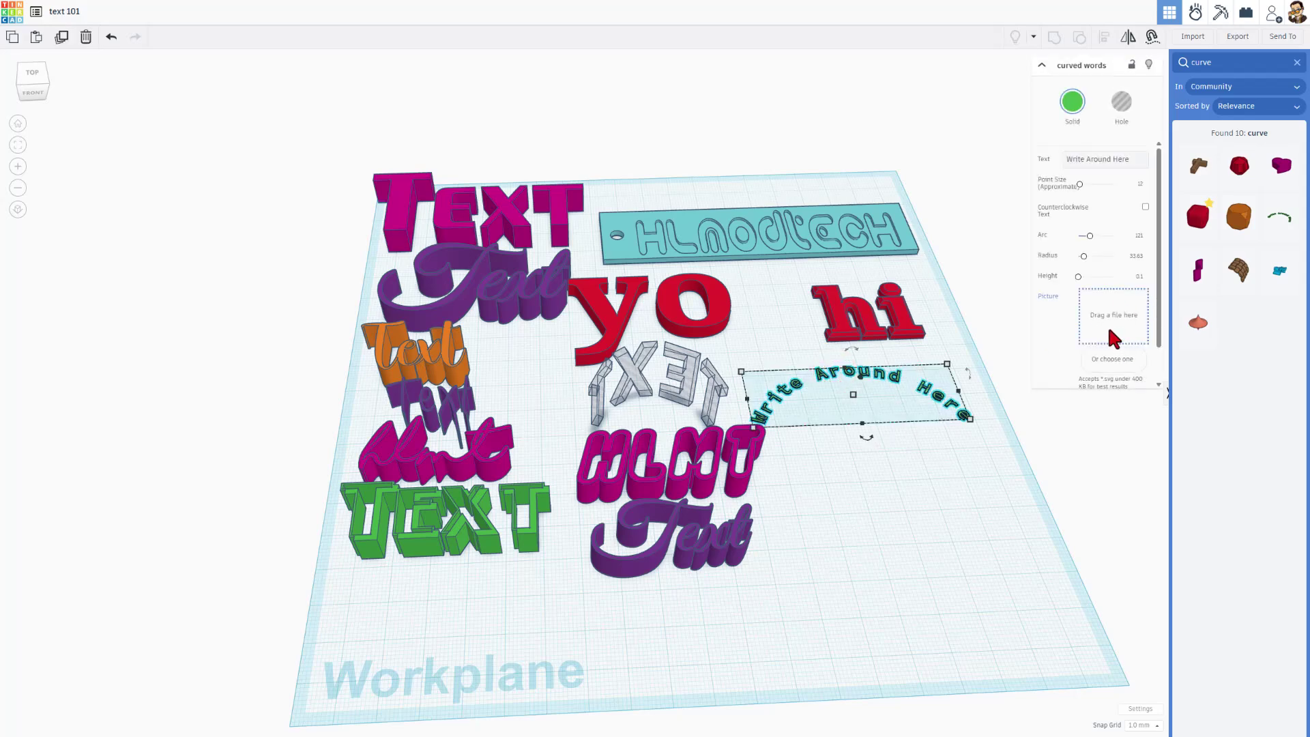
pyautogui.moveTo(882, 497); pyautogui.dragTo(835, 492, button='right')
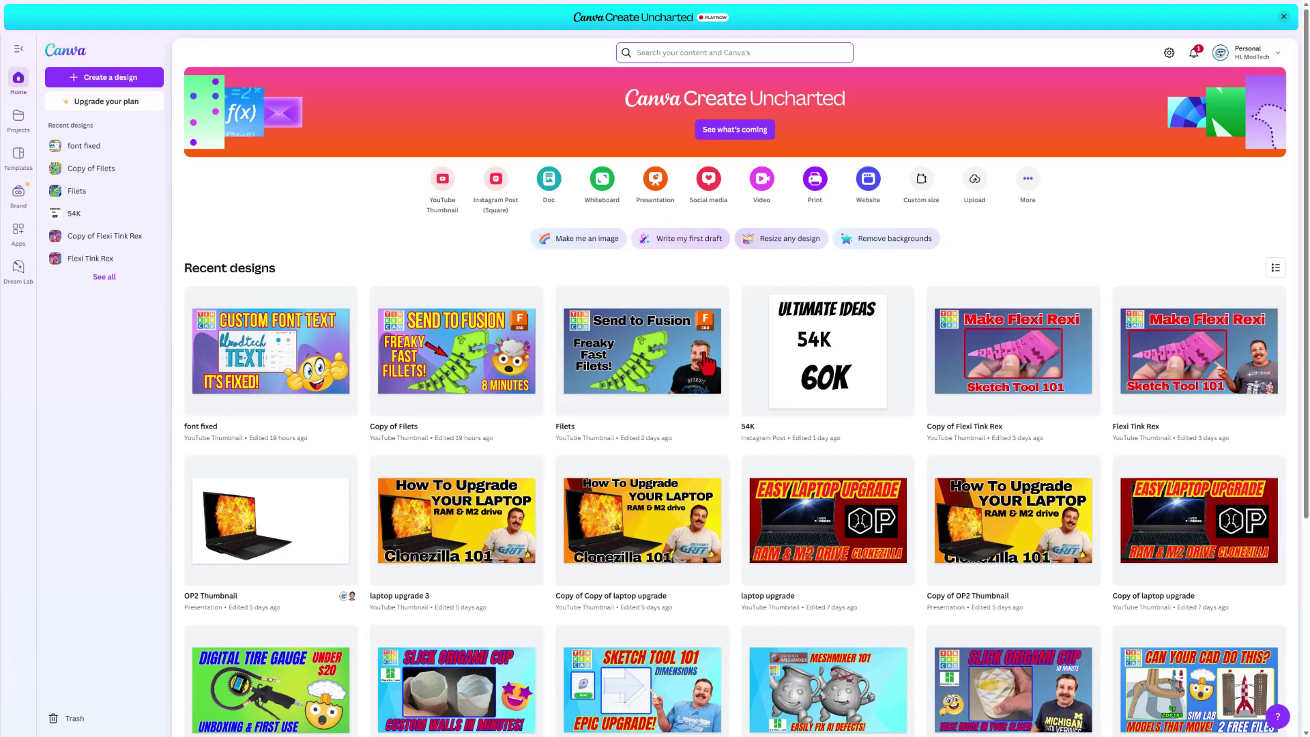
# - Open the 54K design and add a text box reading HELLO
pyautogui.click(782, 360)
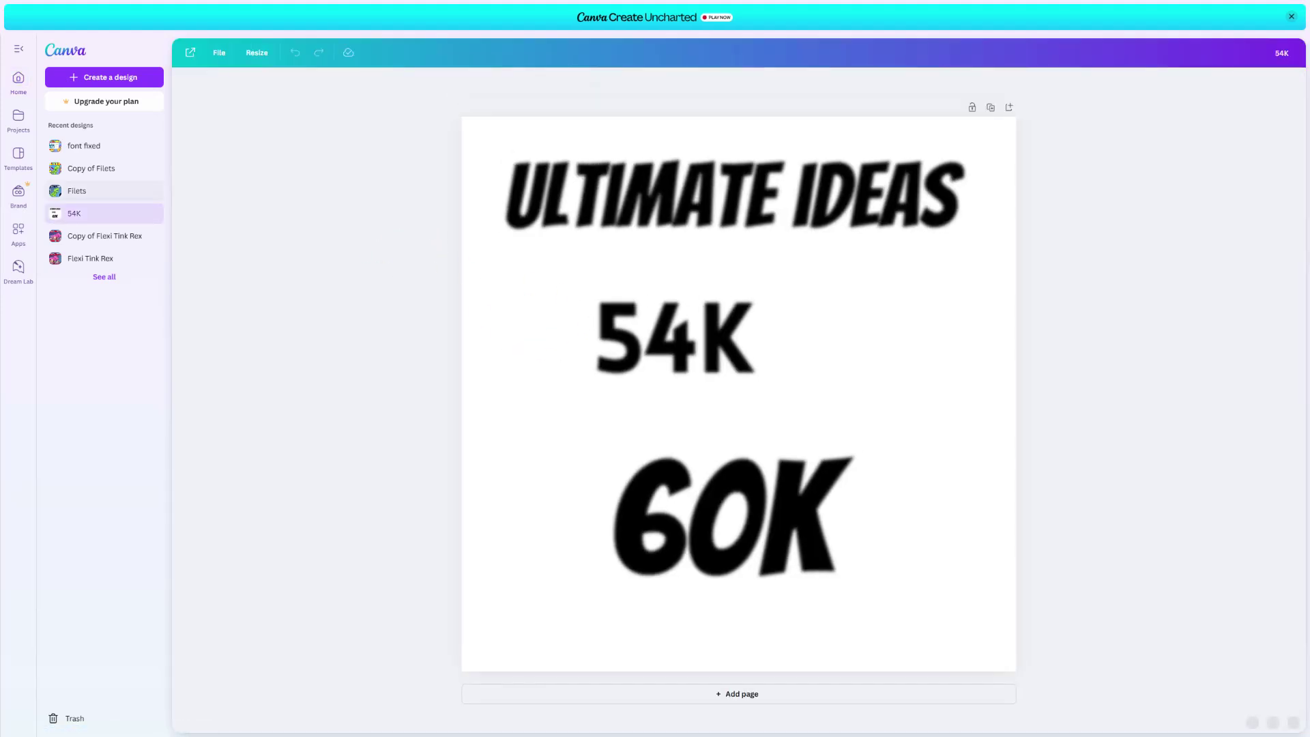
pyautogui.click(472, 293)
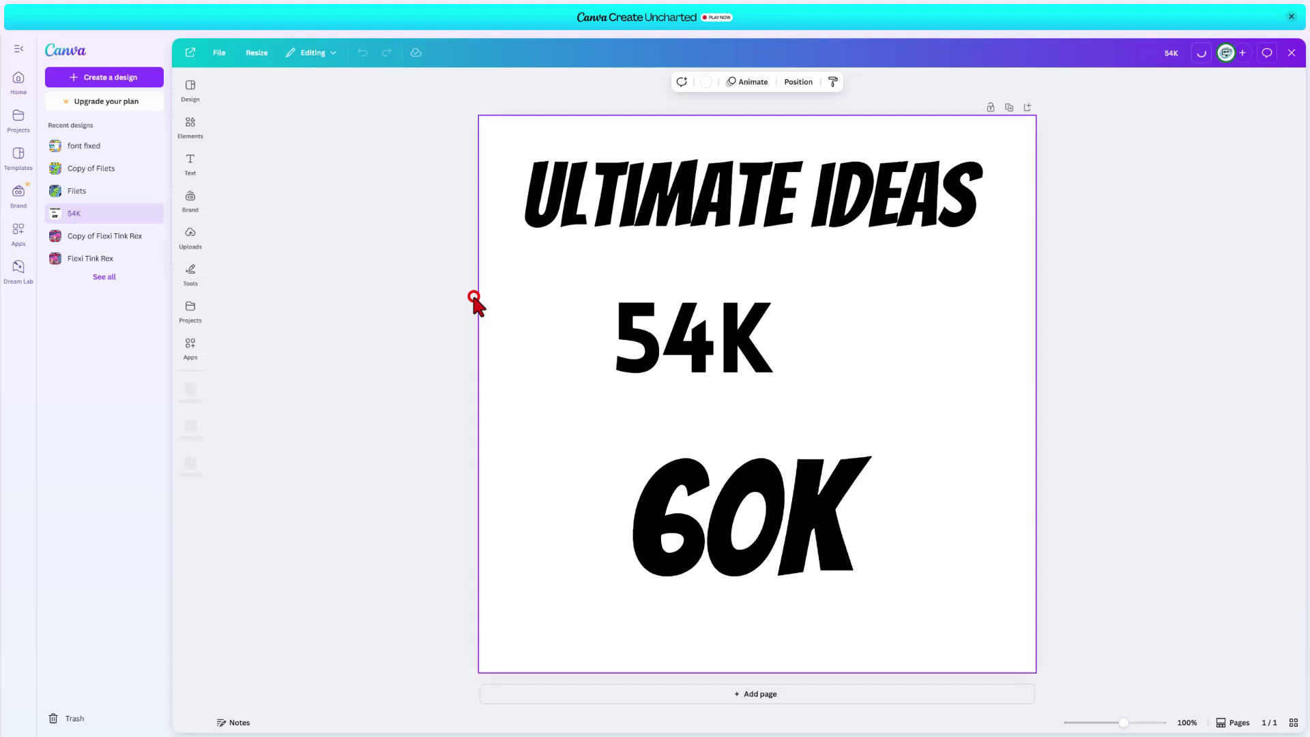
pyautogui.click(18, 158)
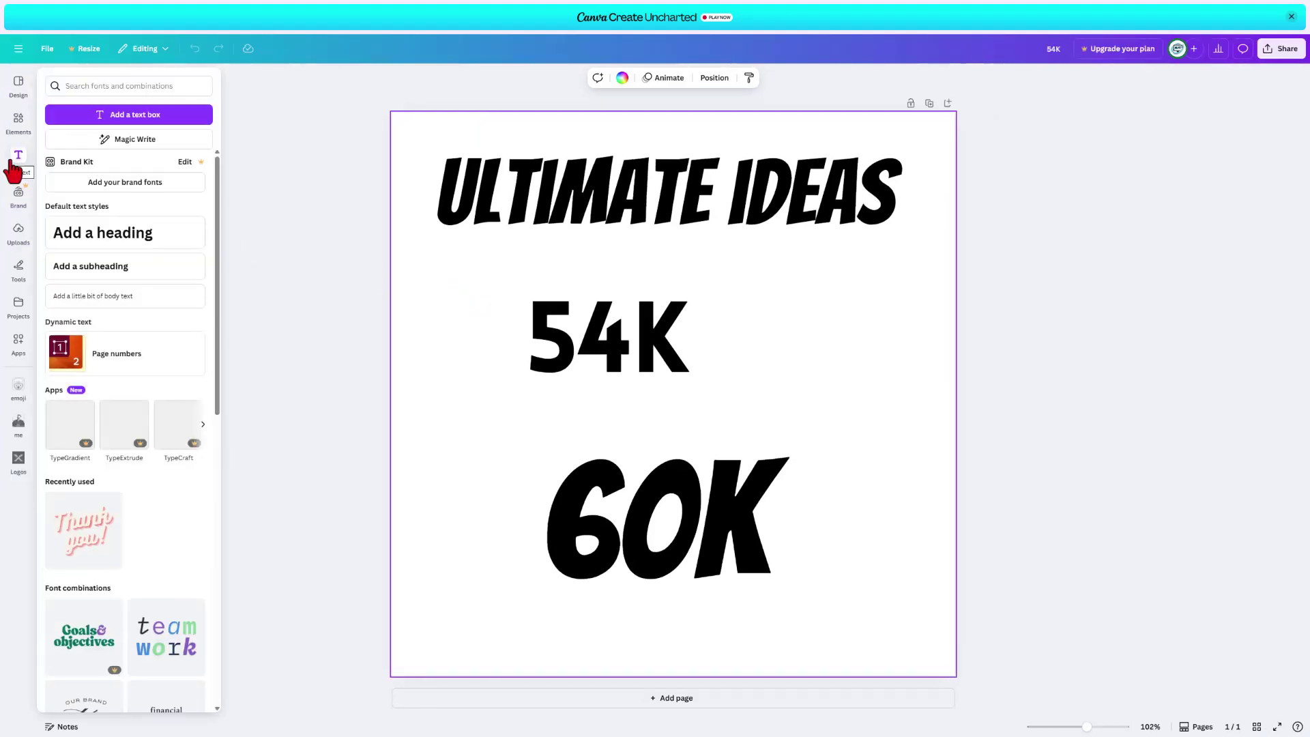
pyautogui.click(114, 116)
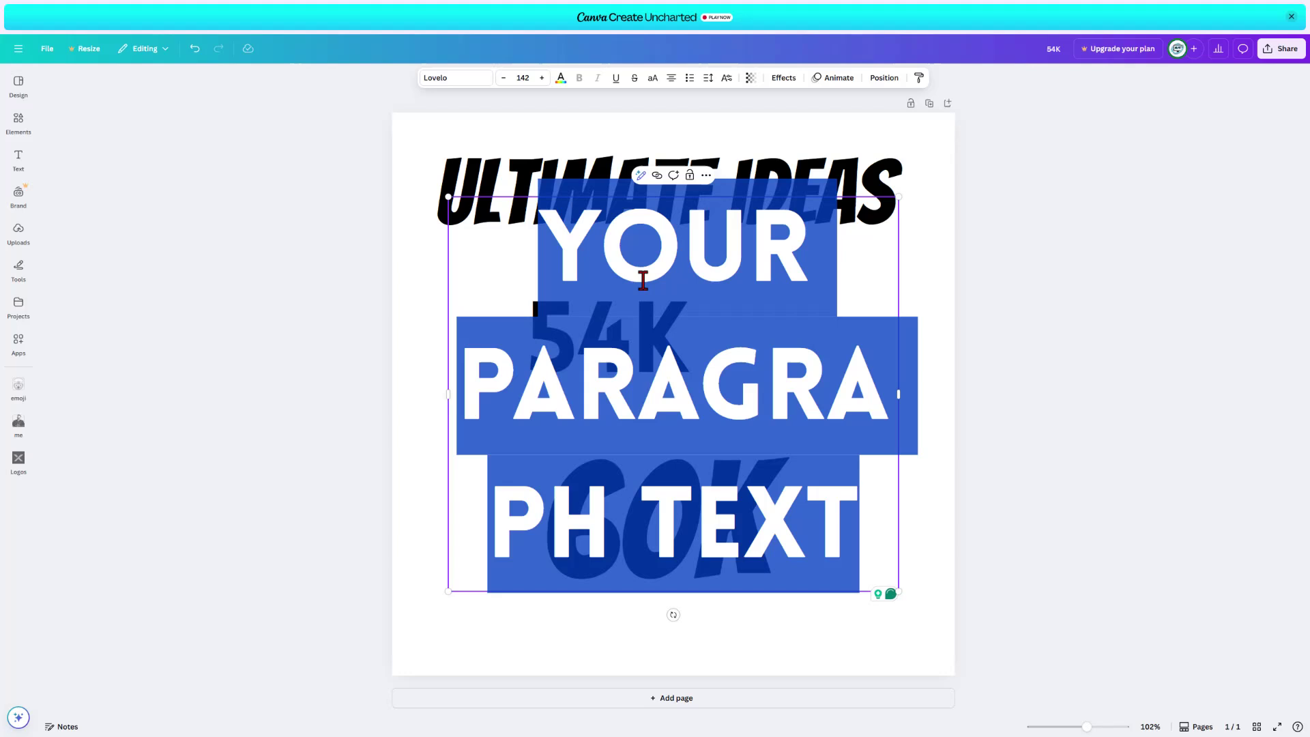
pyautogui.write('HELLO')
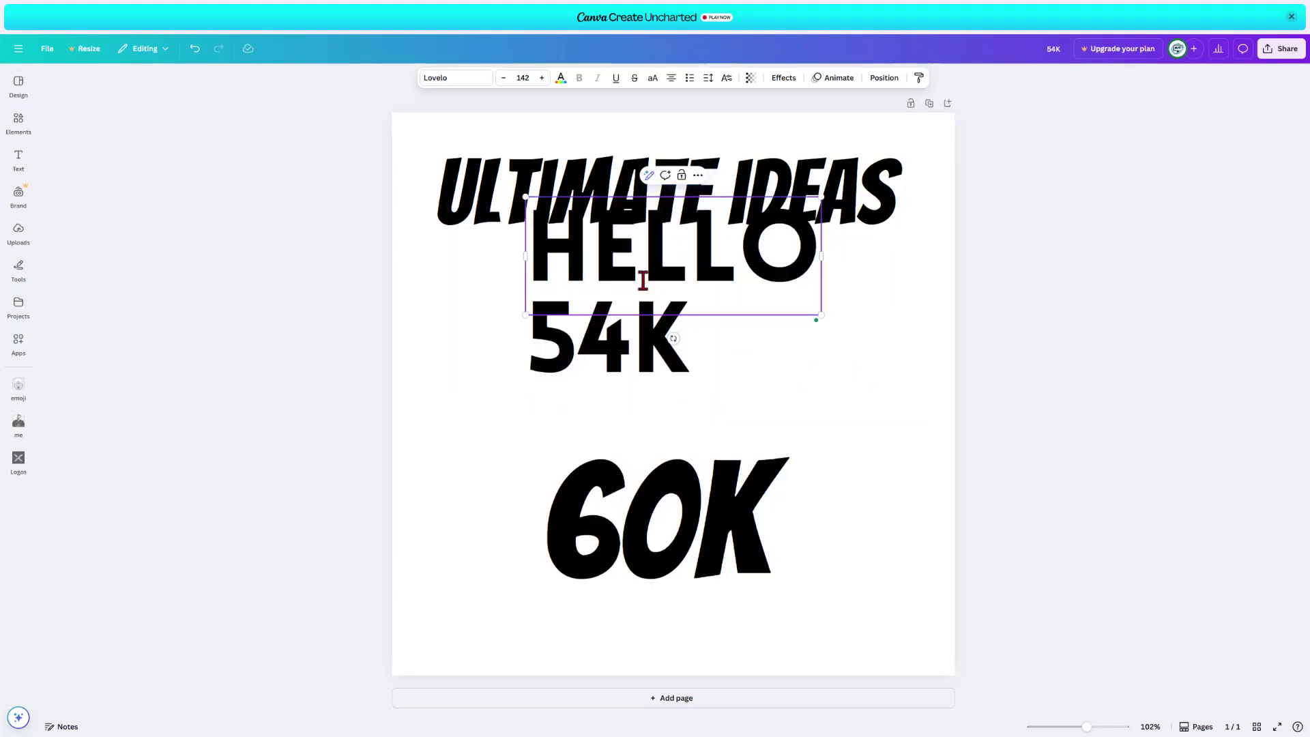
pyautogui.click(744, 402)
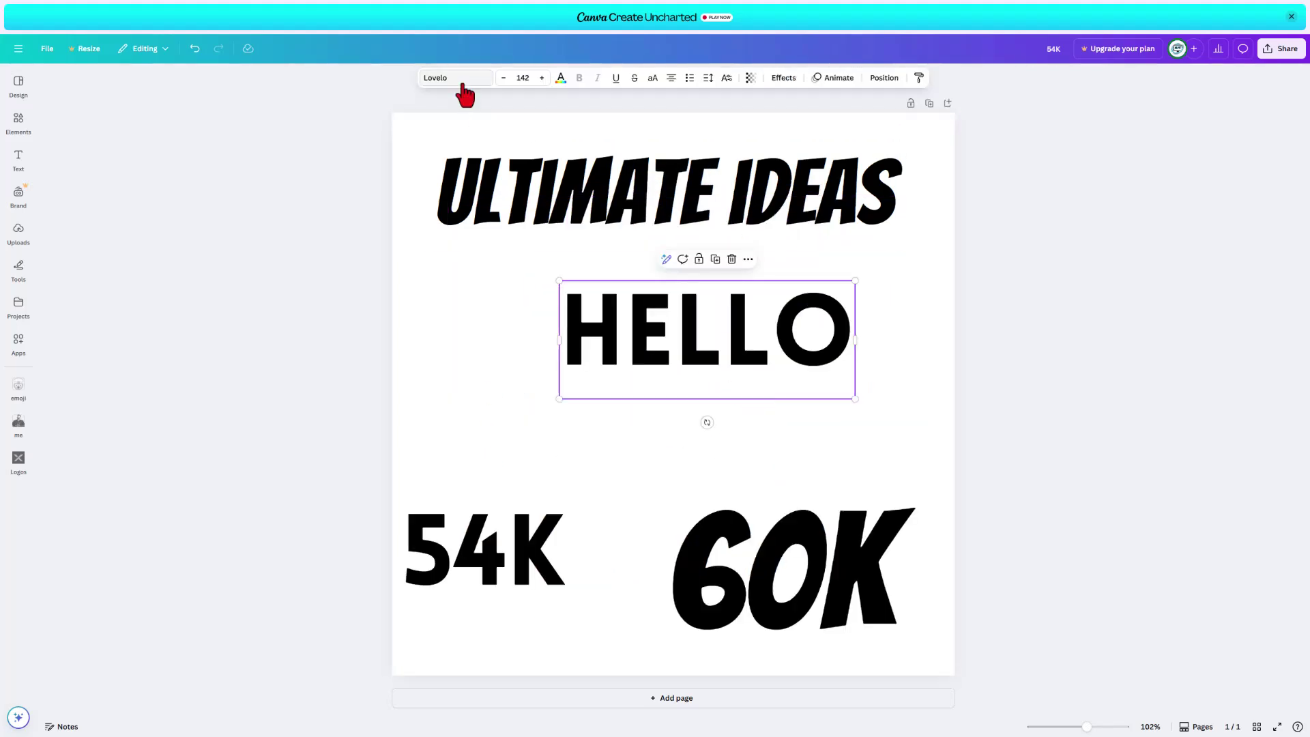
# - Try Fredoka and Bodoni FLF Bold on the HELLO text, settling on Brick Sans
pyautogui.click(460, 80)
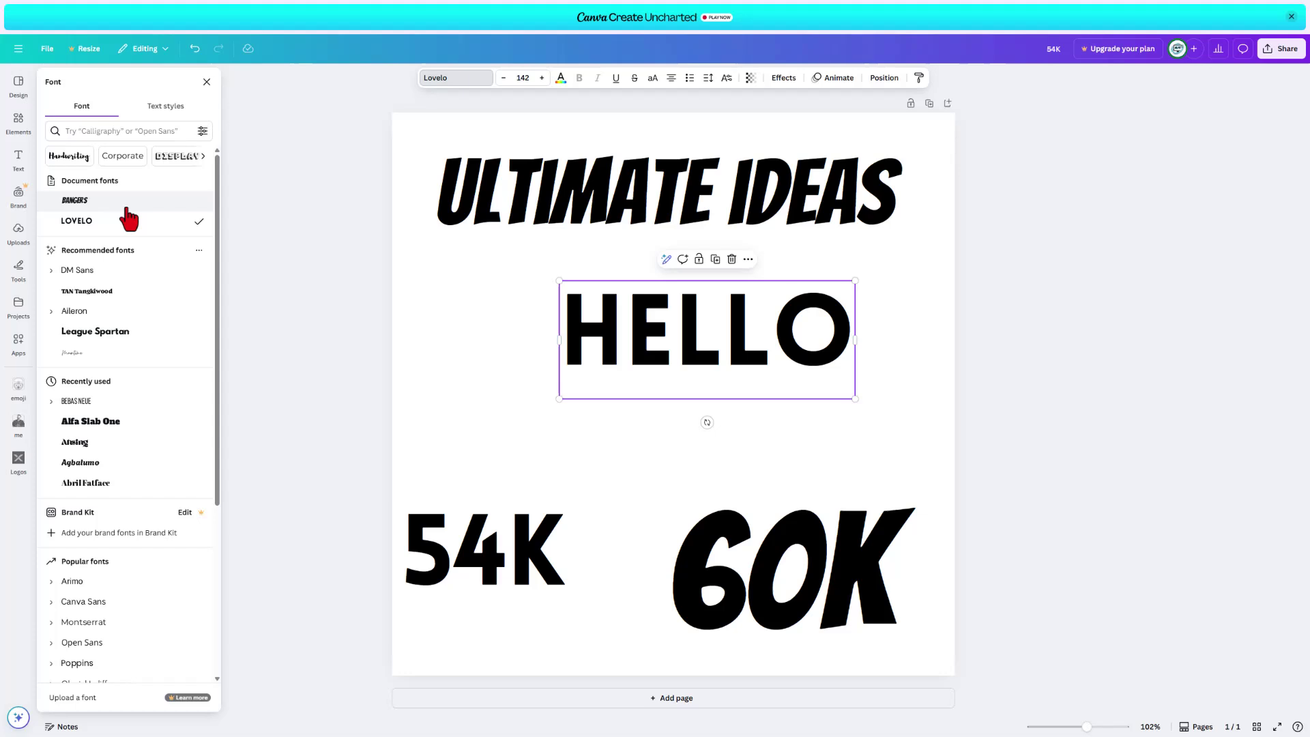
pyautogui.moveTo(217, 215); pyautogui.dragTo(206, 476)
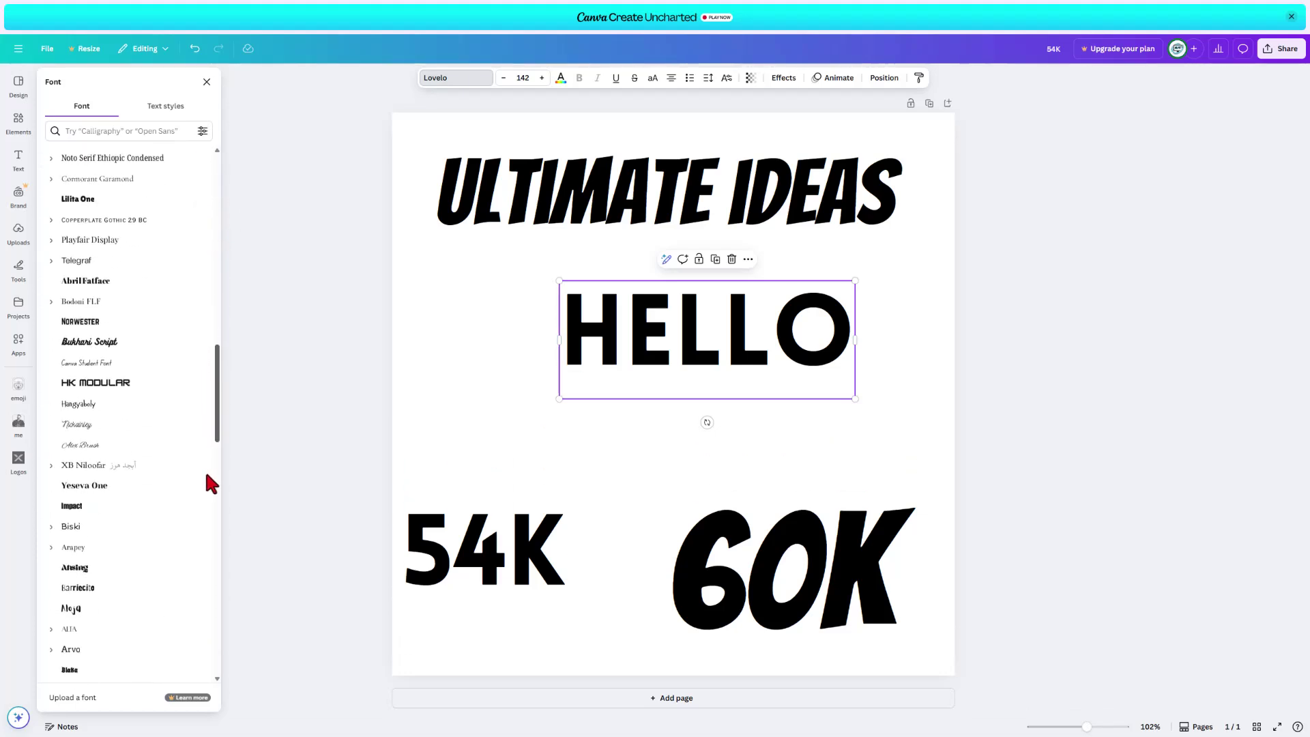
pyautogui.scroll(2, 88, 428)
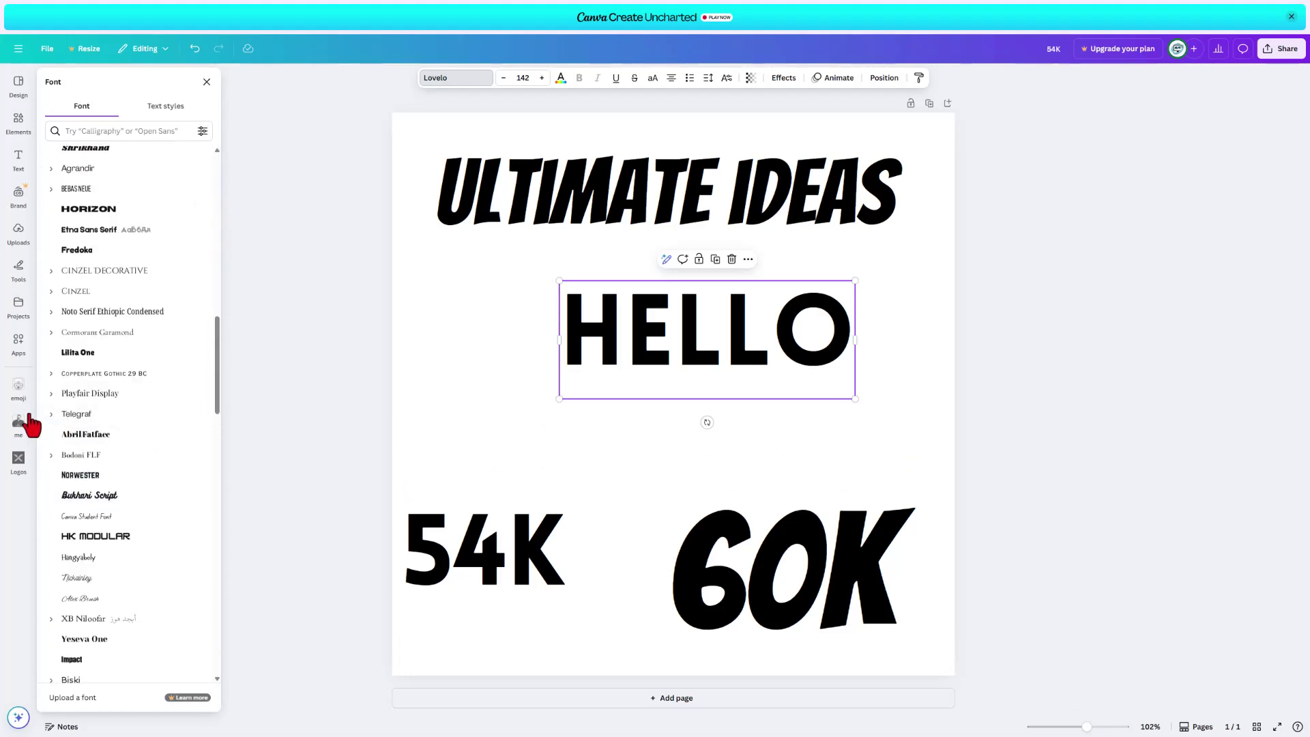
pyautogui.click(71, 252)
pyautogui.click(51, 456)
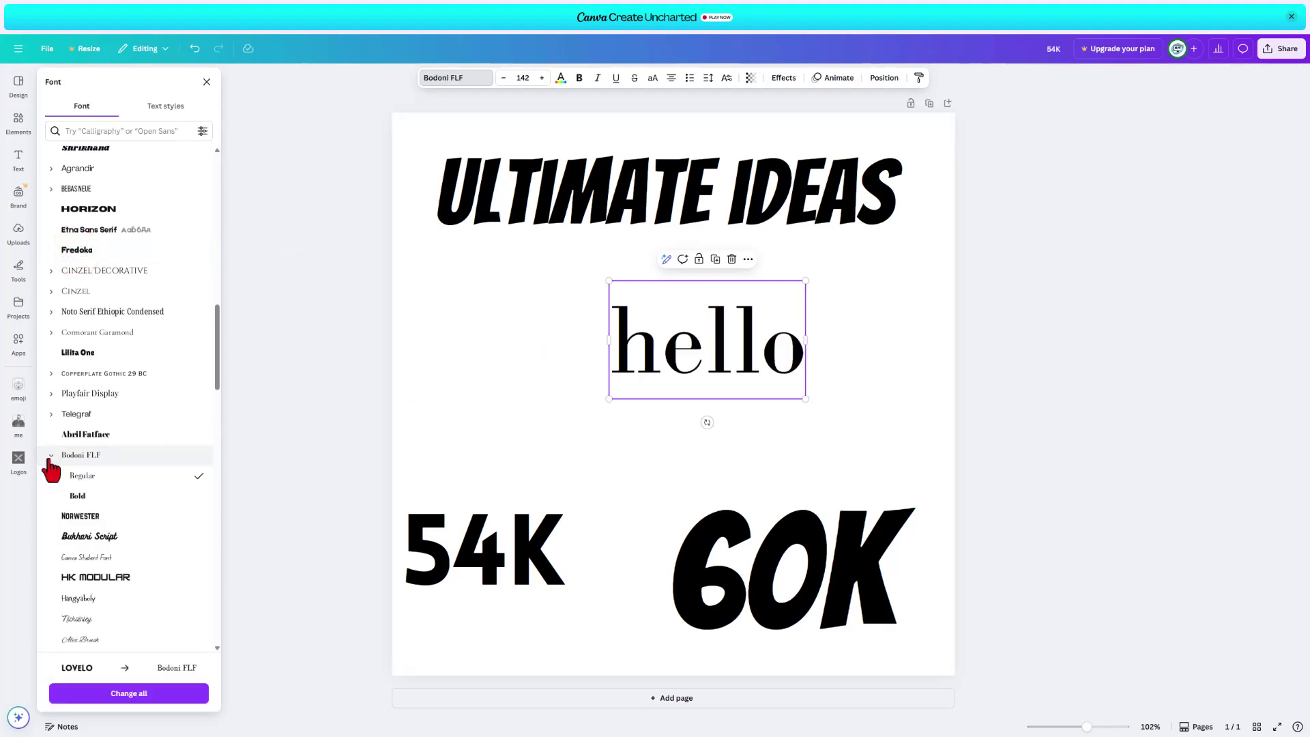
pyautogui.click(78, 498)
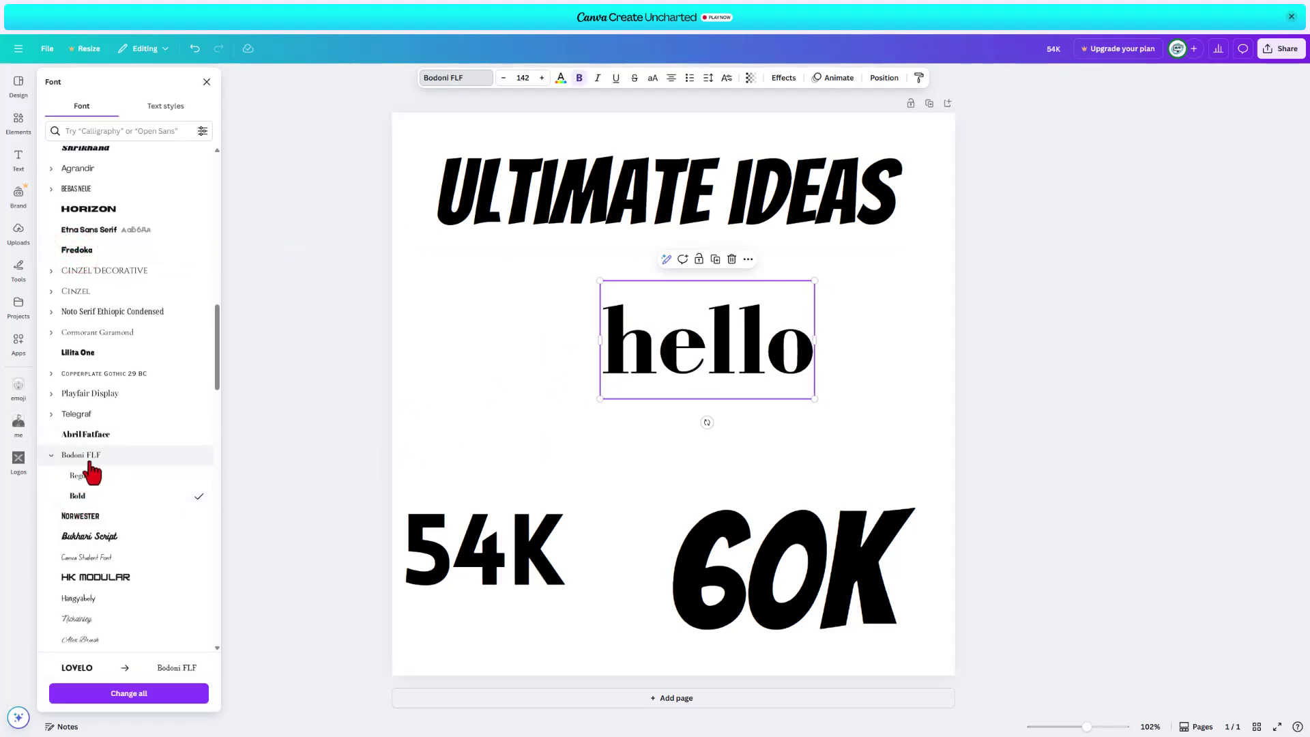
pyautogui.scroll(-6, 129, 413)
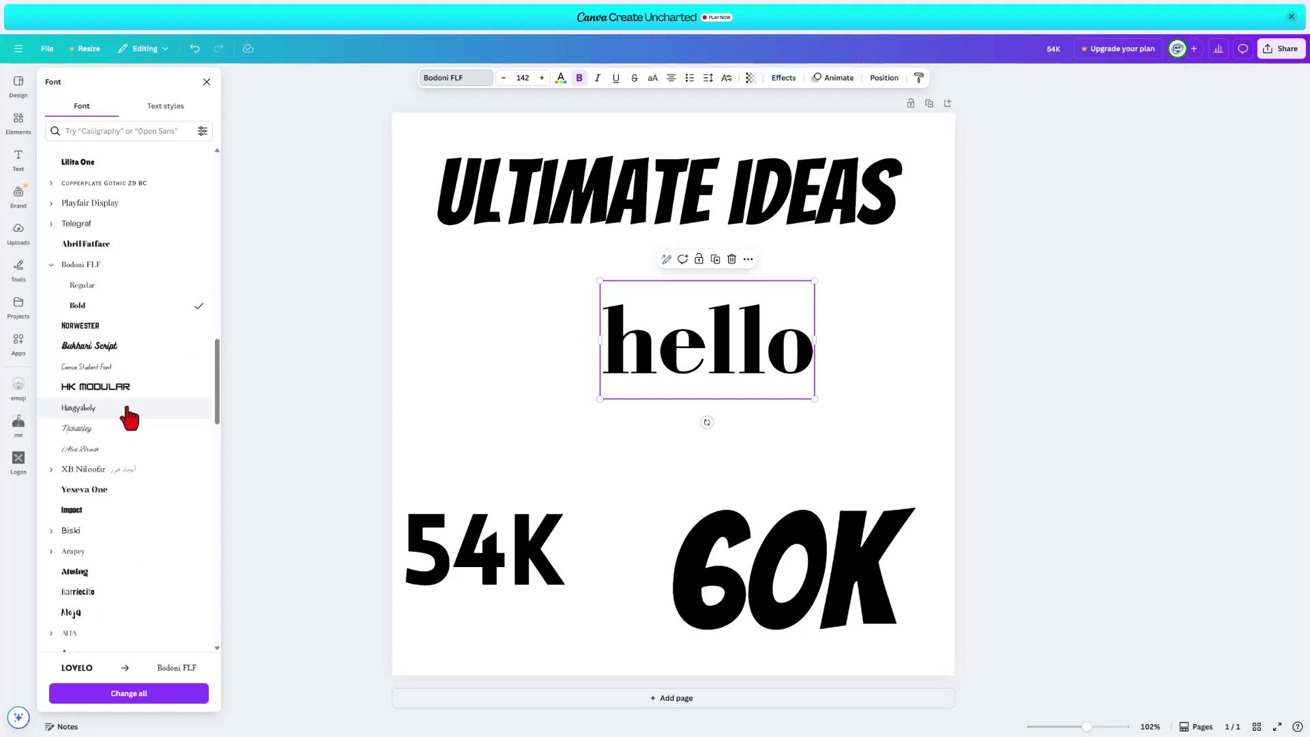
pyautogui.scroll(-1, 126, 430)
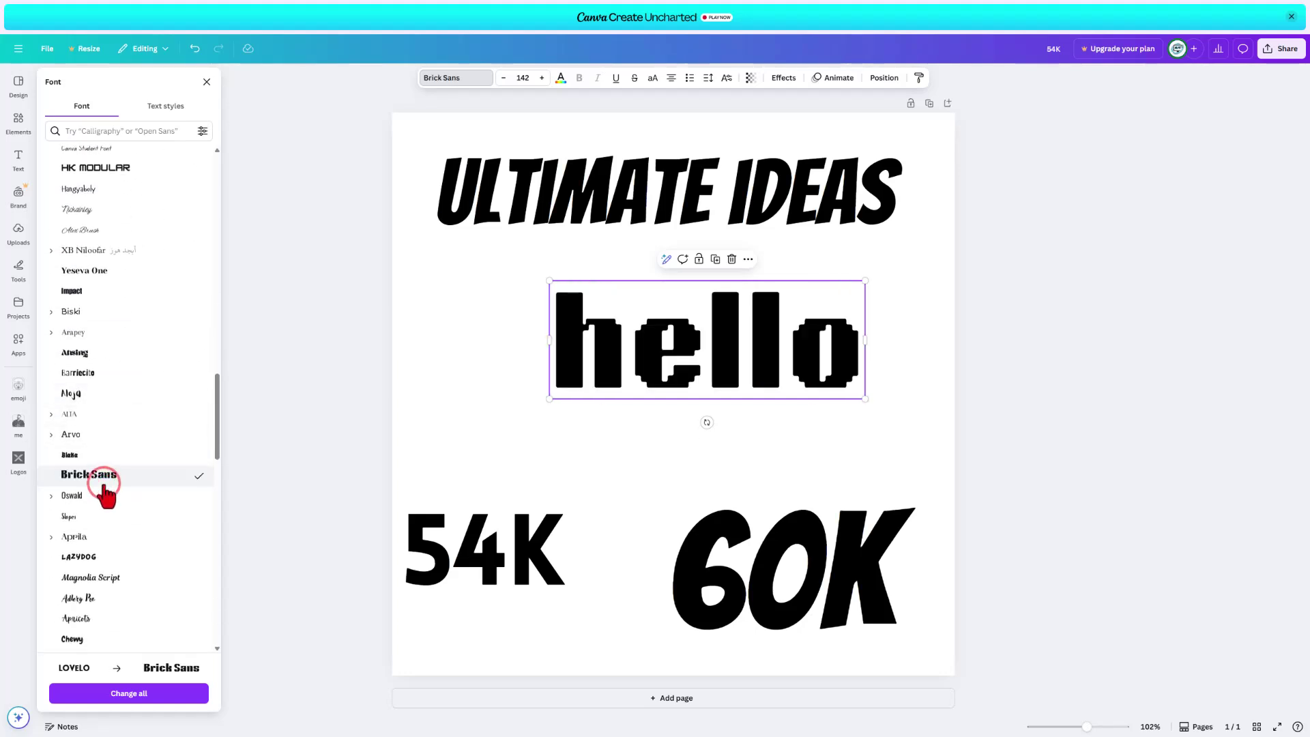
pyautogui.click(539, 426)
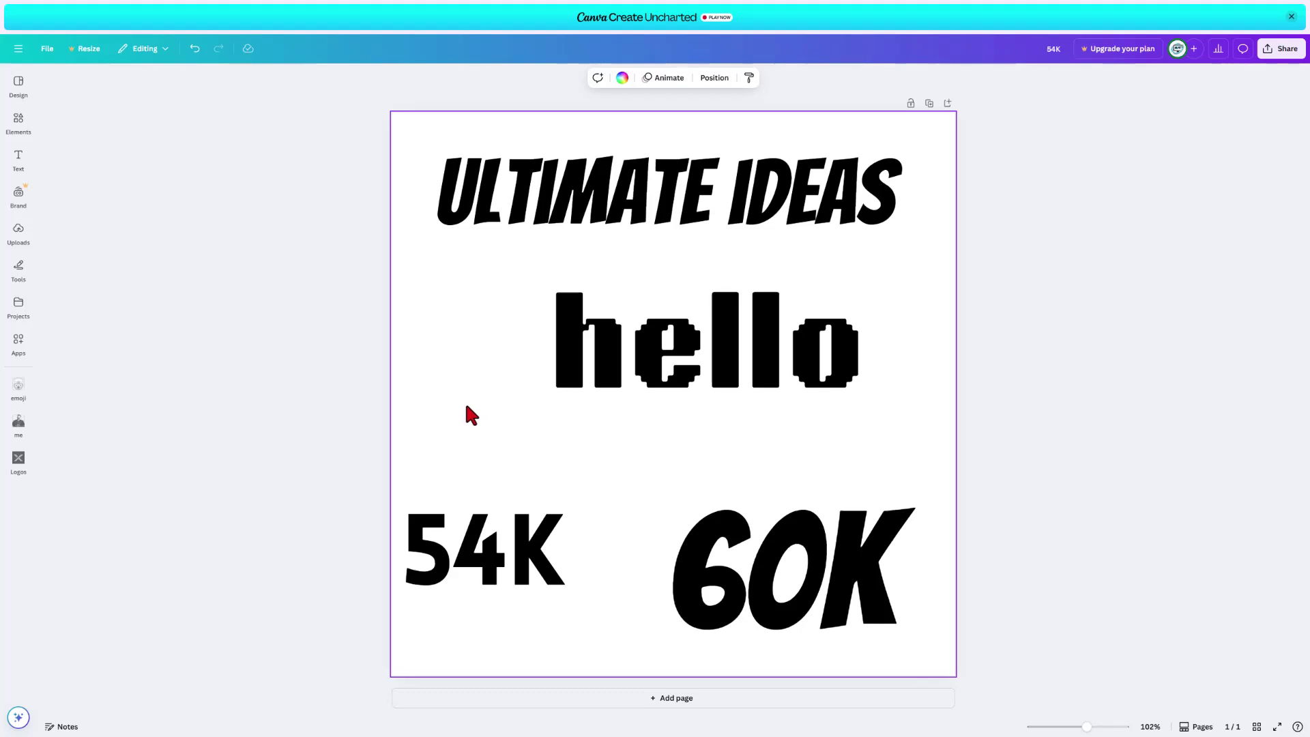
# - Capture the region around the blocky hello text in Snagit and send it to Dropbox
pyautogui.press('Print')
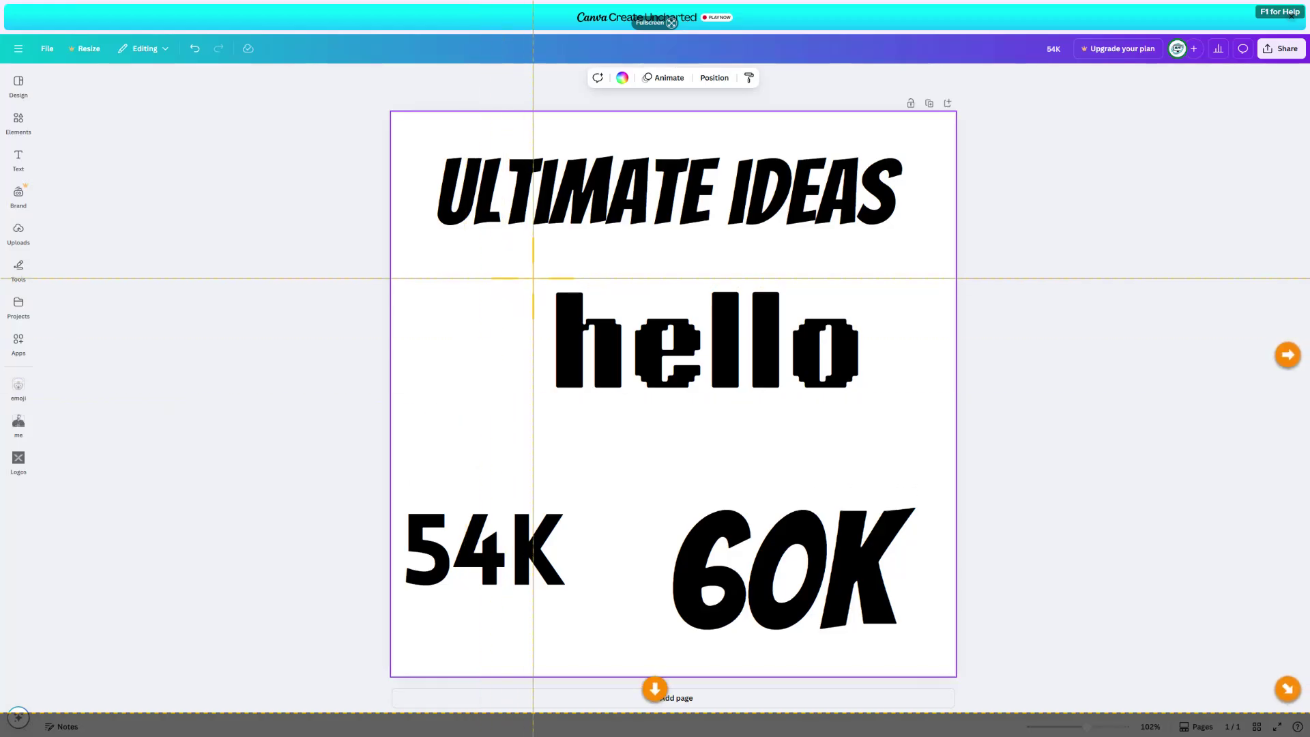
pyautogui.moveTo(543, 279); pyautogui.dragTo(873, 404)
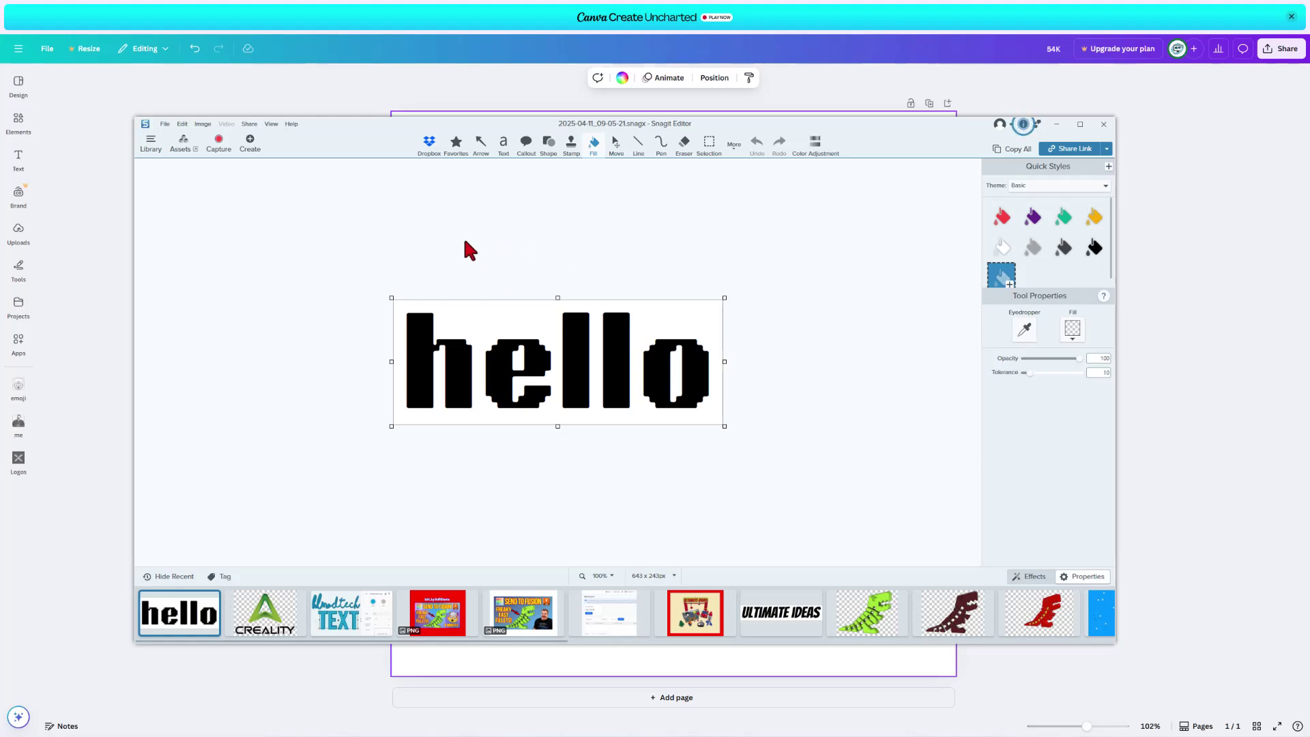
pyautogui.click(430, 145)
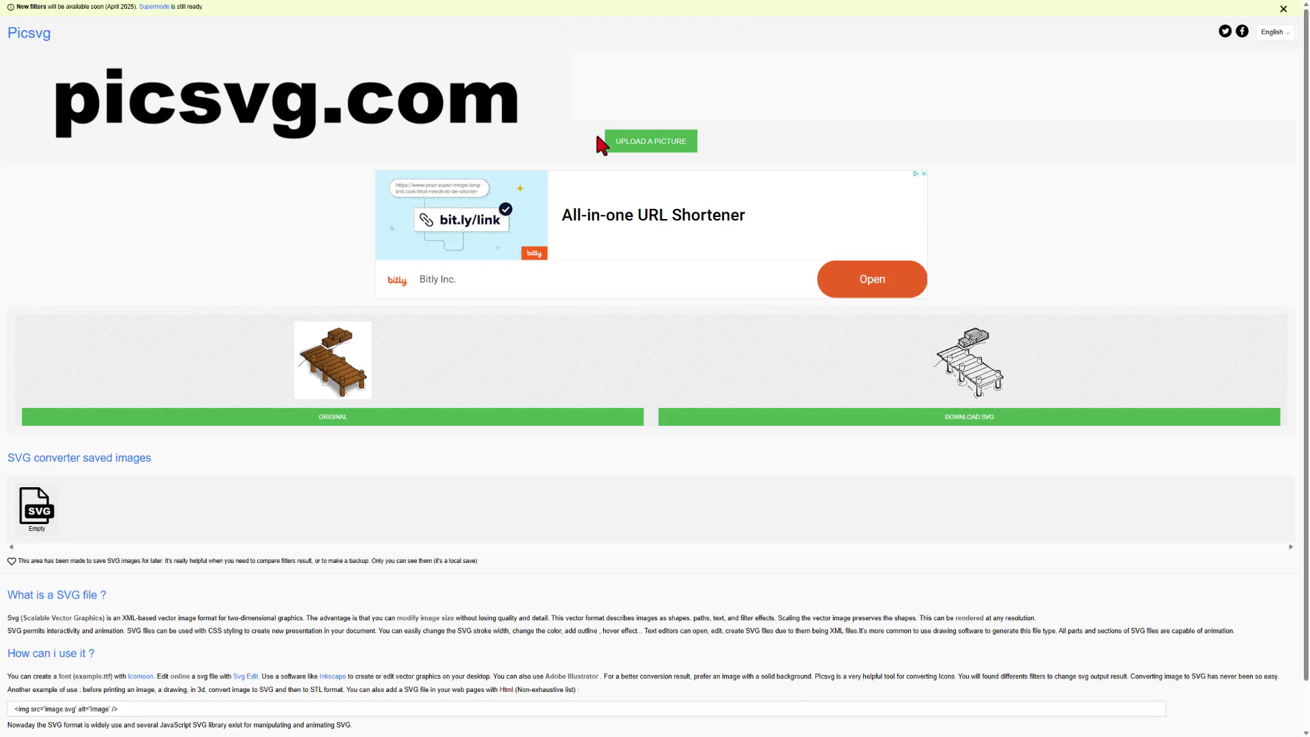
# - Upload the hello screenshot to Picsvg for conversion
pyautogui.click(639, 144)
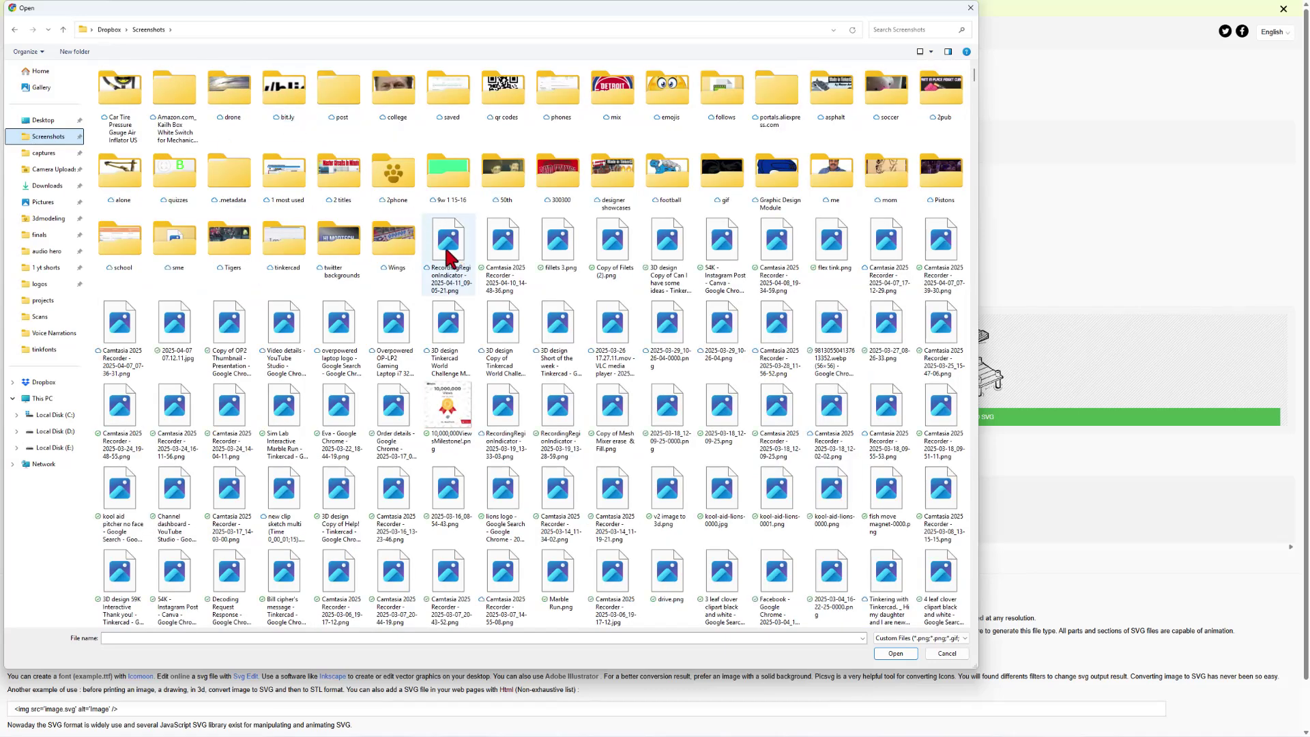
pyautogui.click(445, 260)
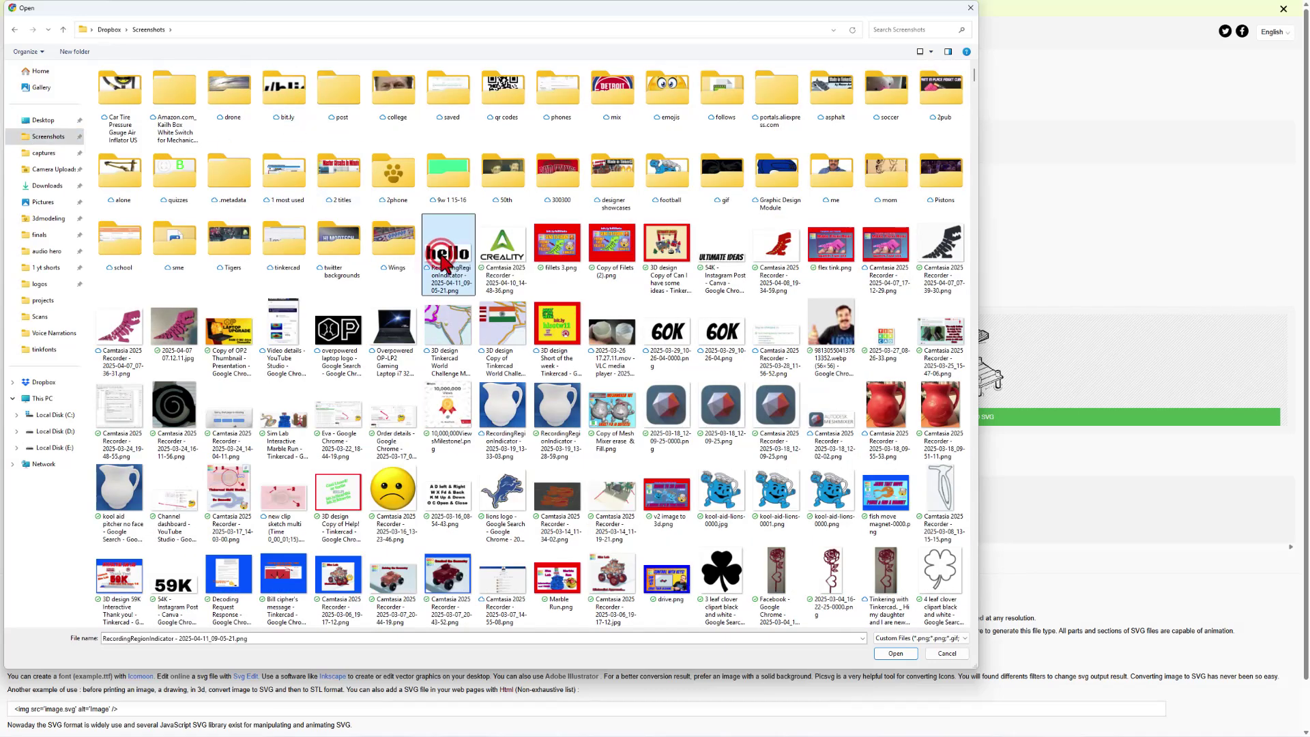
pyautogui.doubleClick(445, 261)
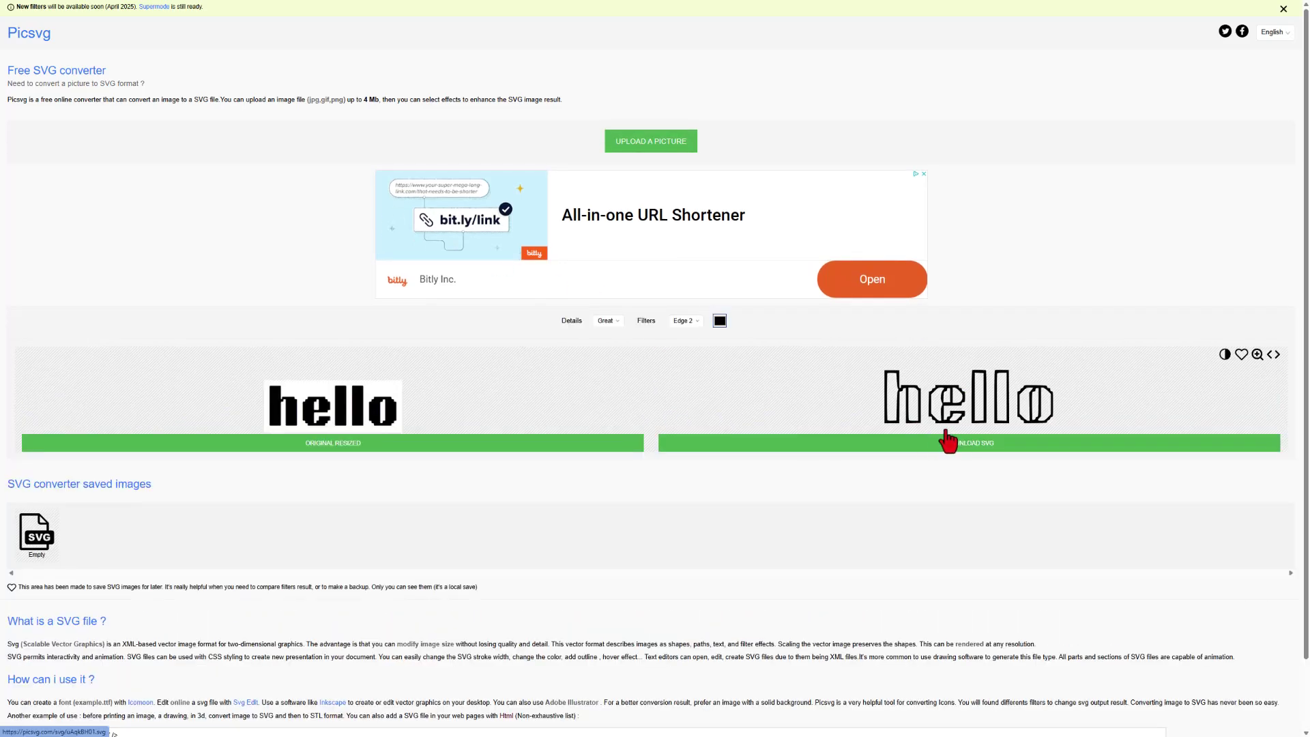
# - Apply the Internal 2 filter and save the SVG as uAqkBH01.svg in Downloads
pyautogui.click(681, 322)
pyautogui.click(685, 387)
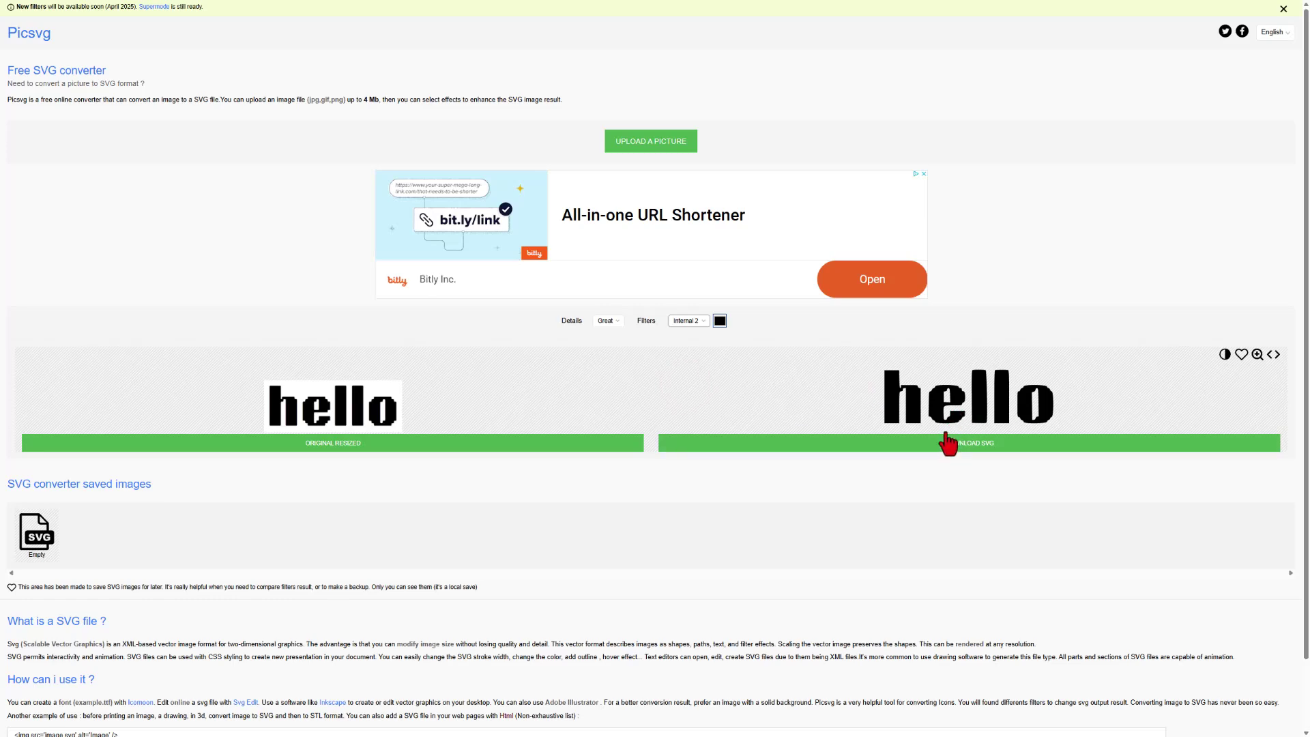
pyautogui.click(979, 445)
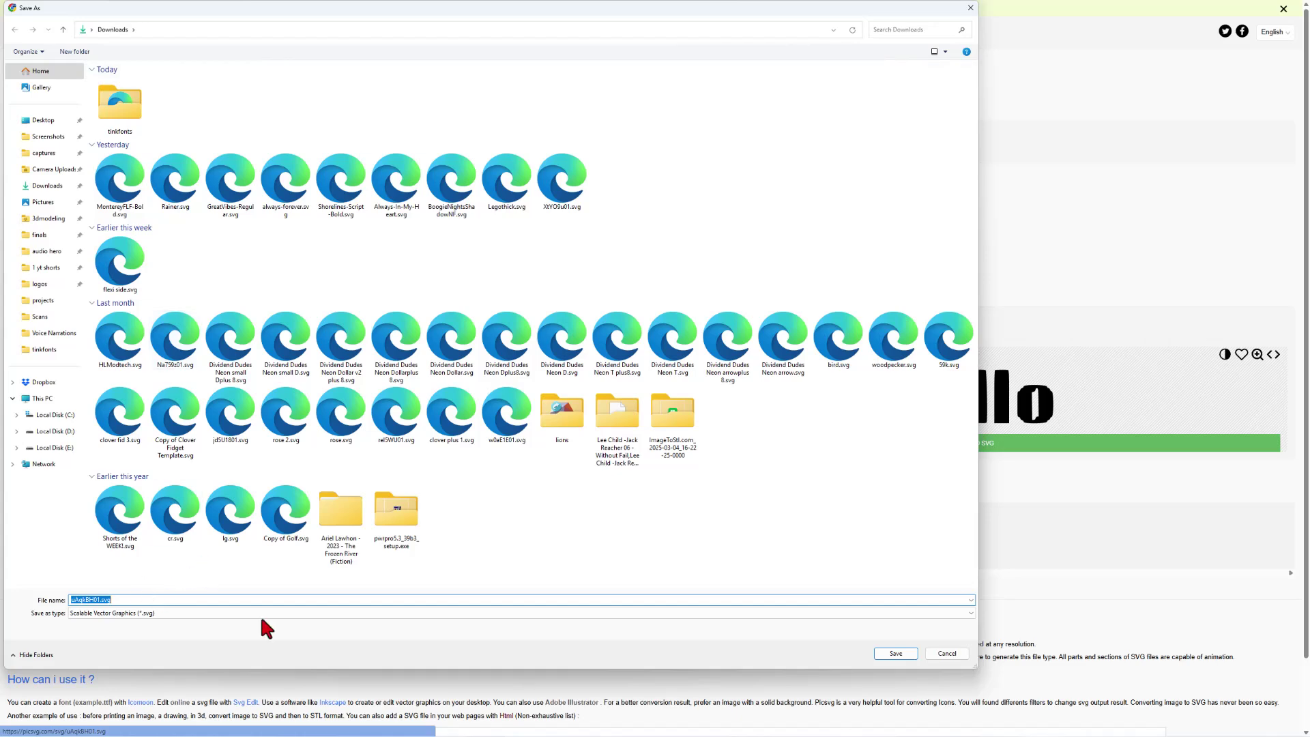
pyautogui.click(898, 655)
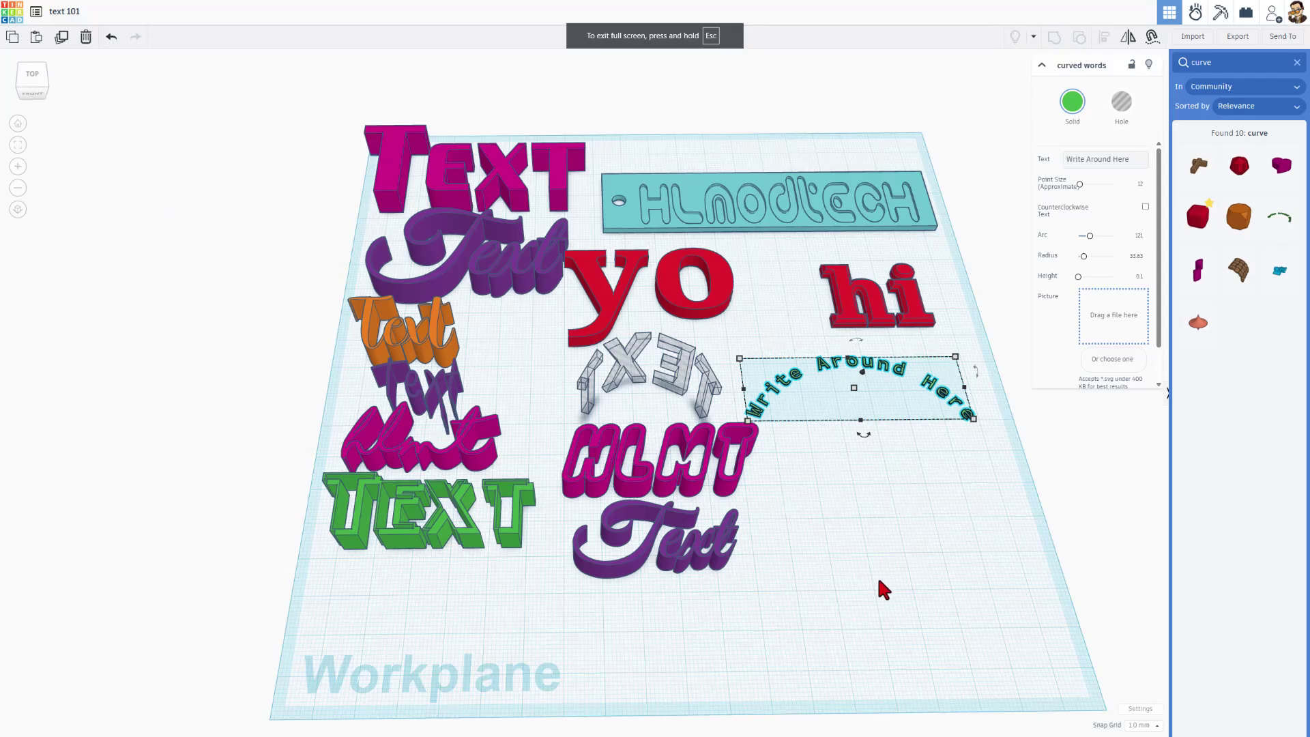
# - Import uAqkBH01.svg centred on Art at 70 mm width as a 3D hello shape
pyautogui.click(881, 583)
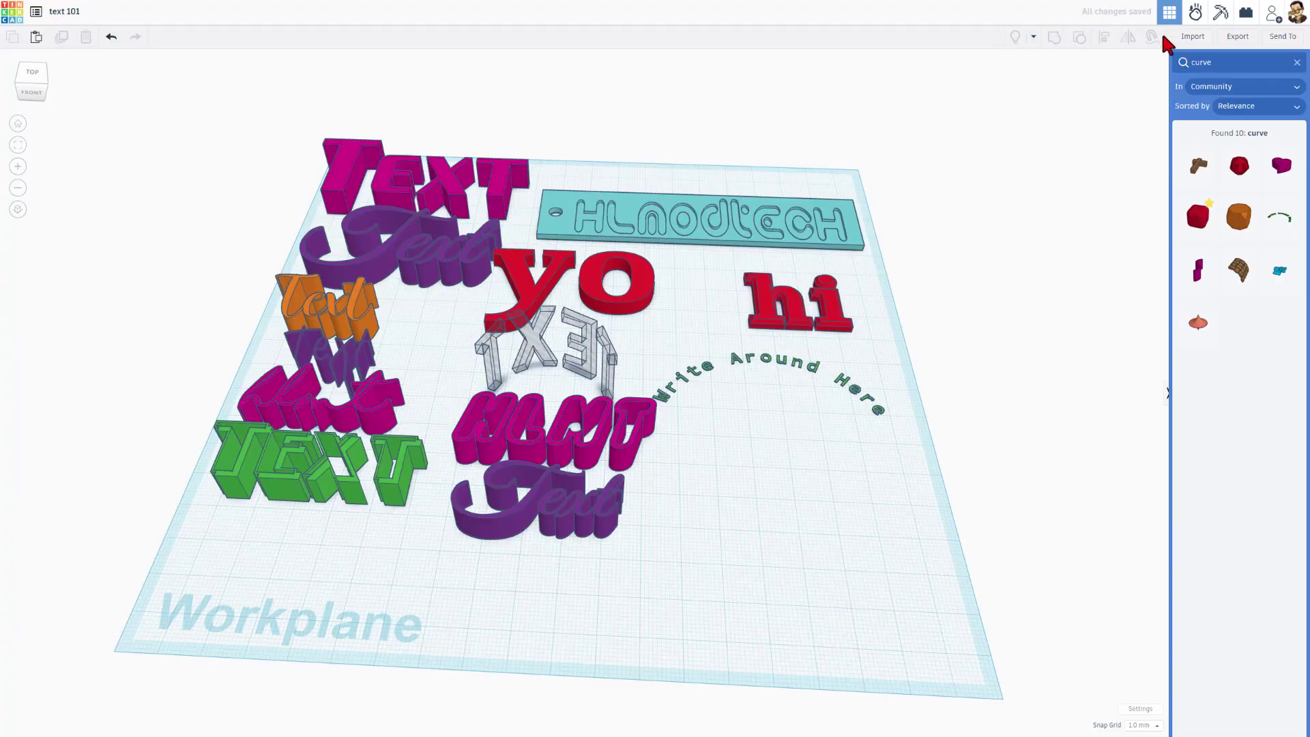
pyautogui.click(1193, 36)
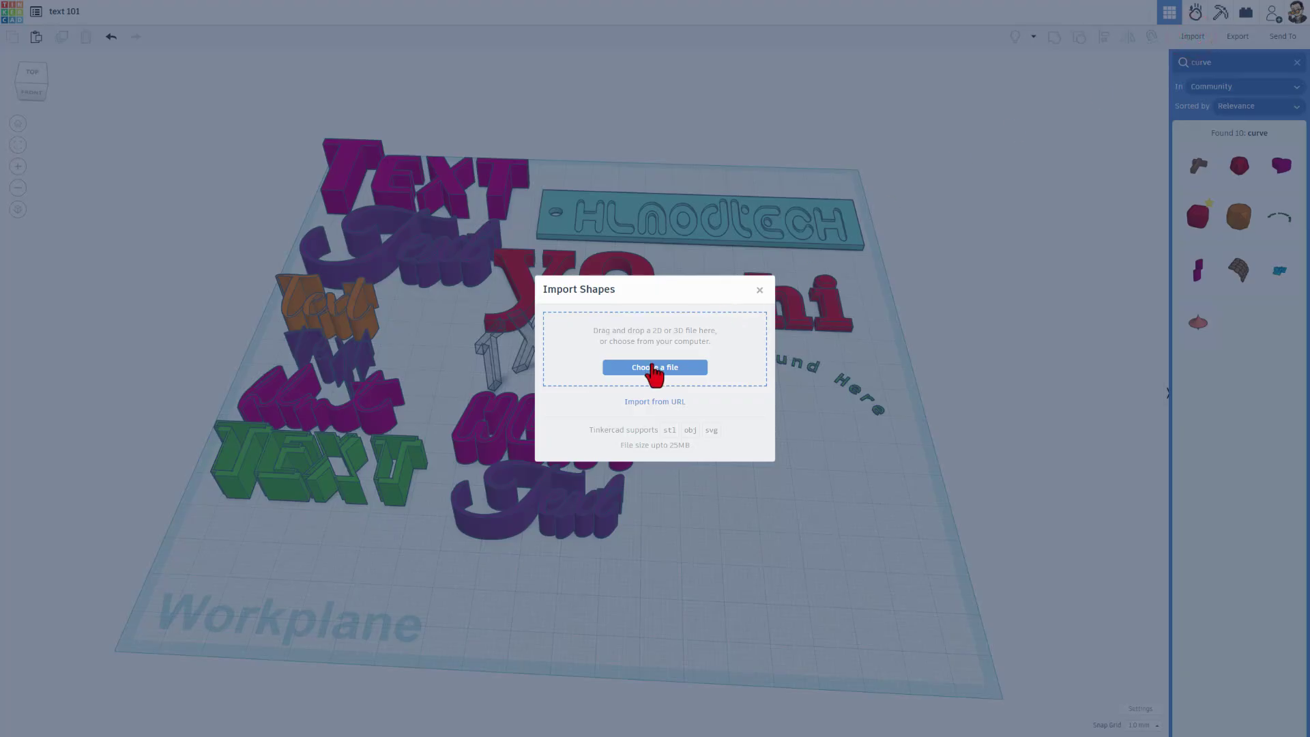
pyautogui.click(654, 368)
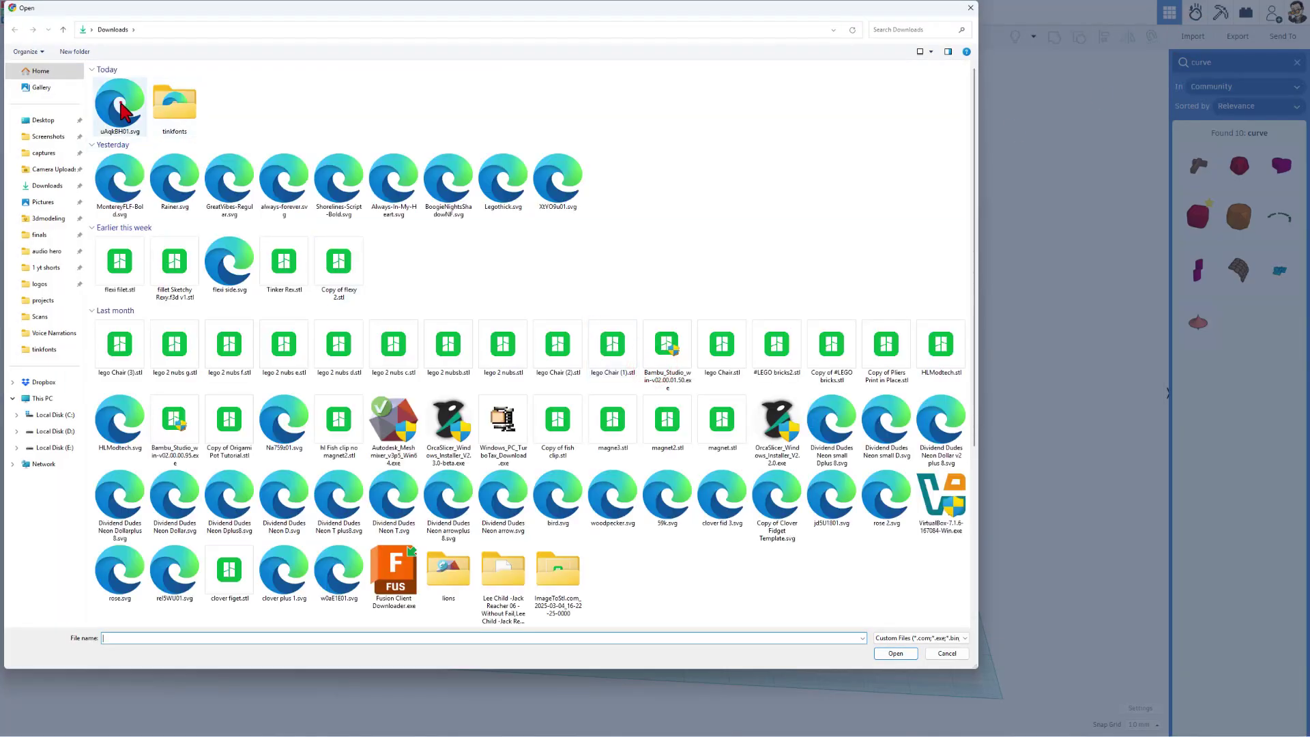
pyautogui.doubleClick(120, 106)
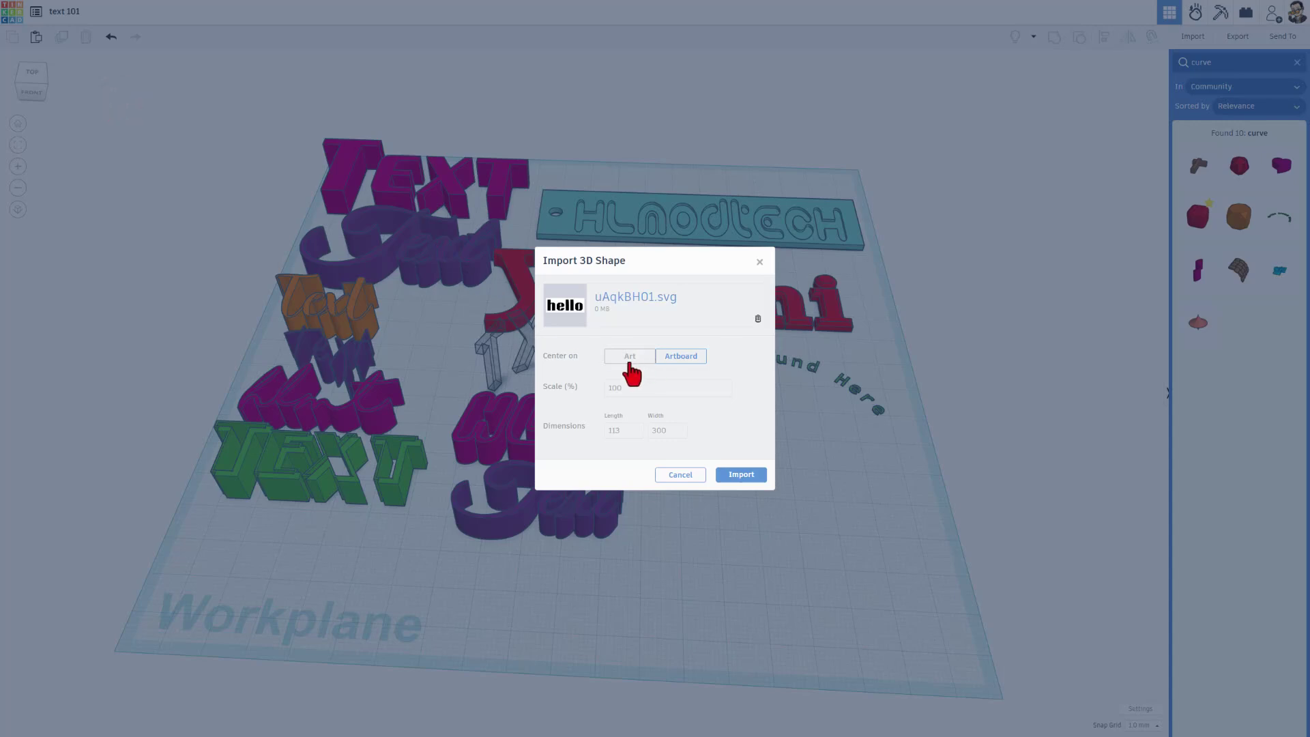
pyautogui.click(629, 362)
pyautogui.write('70')
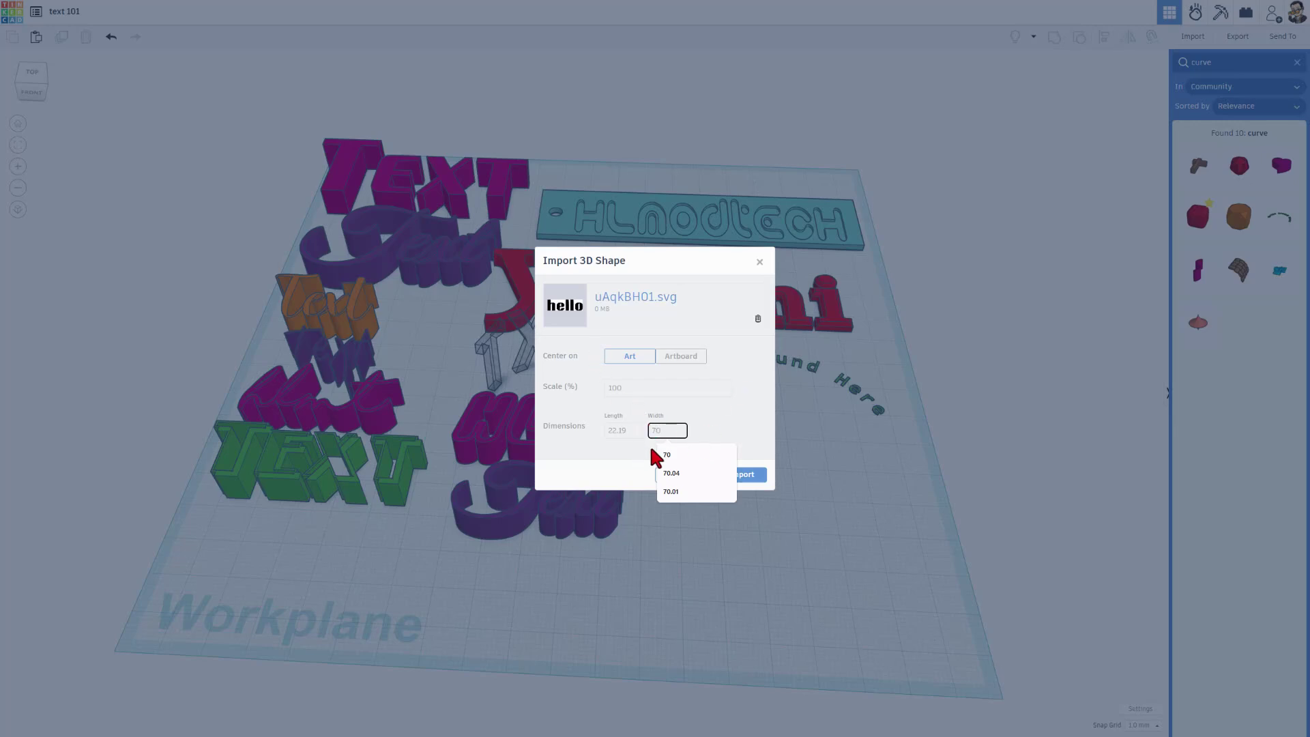
pyautogui.click(720, 428)
pyautogui.click(736, 475)
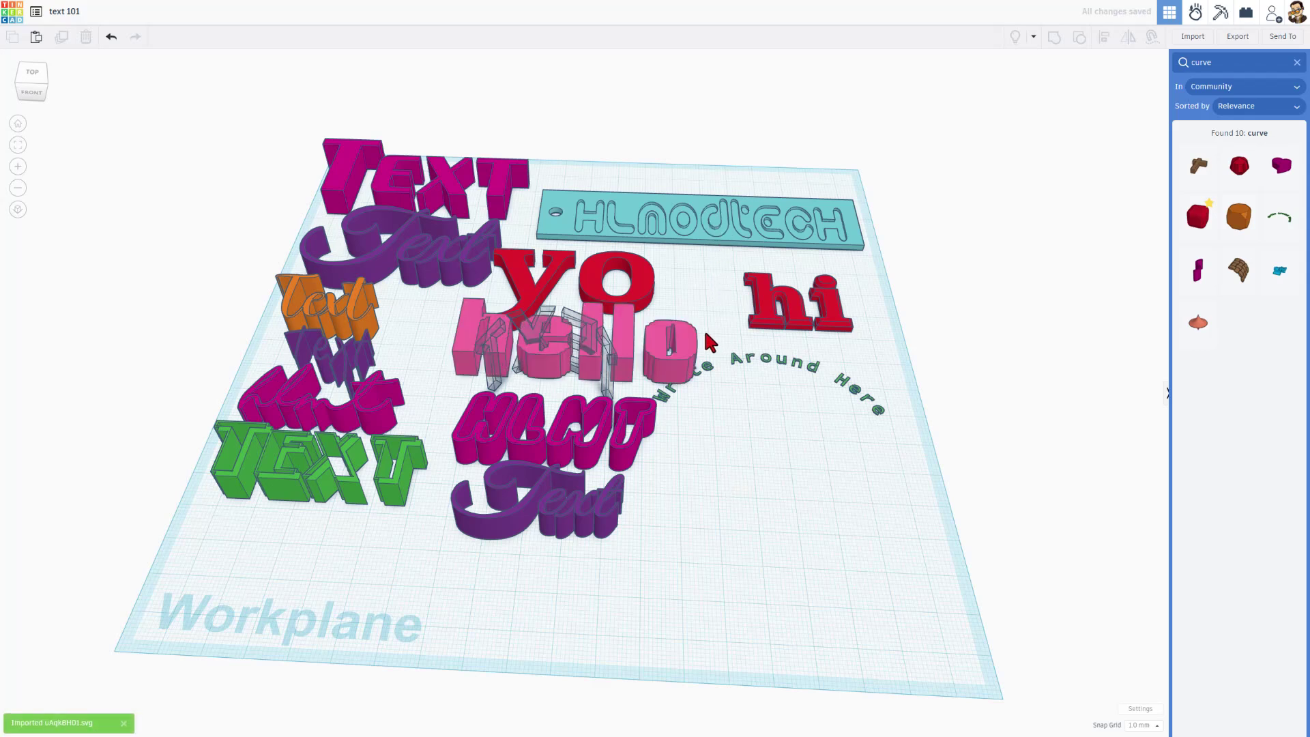
# - Move the hello shape front-right, set Quality to 24, and colour it blue
pyautogui.moveTo(700, 359); pyautogui.dragTo(875, 558)
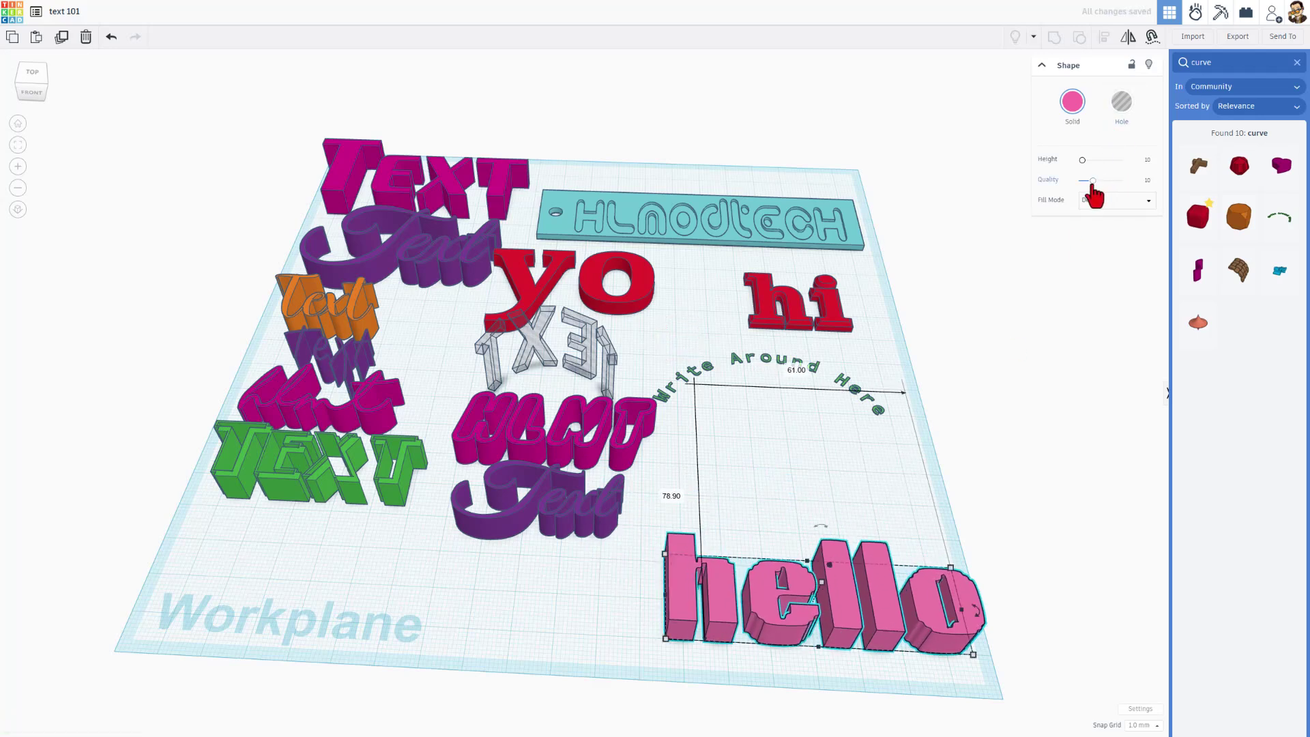
pyautogui.moveTo(1146, 193); pyautogui.dragTo(1124, 183)
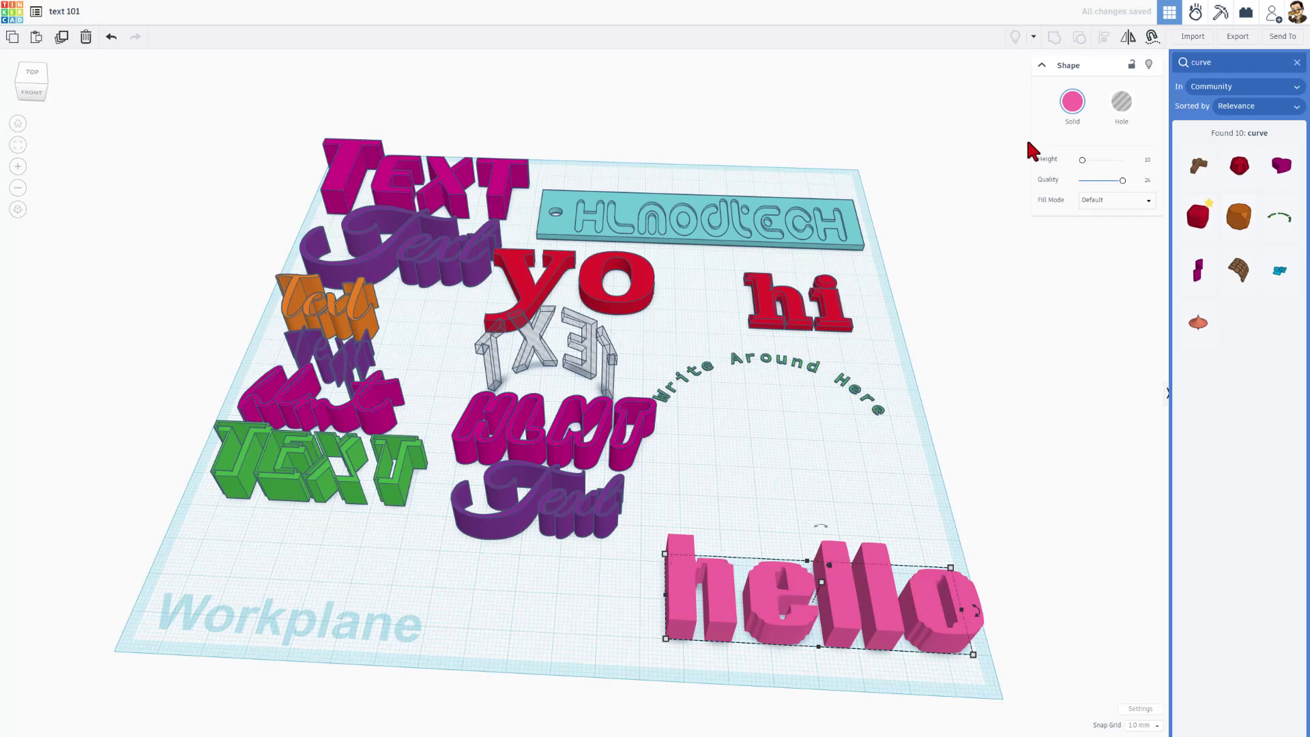
pyautogui.click(1072, 103)
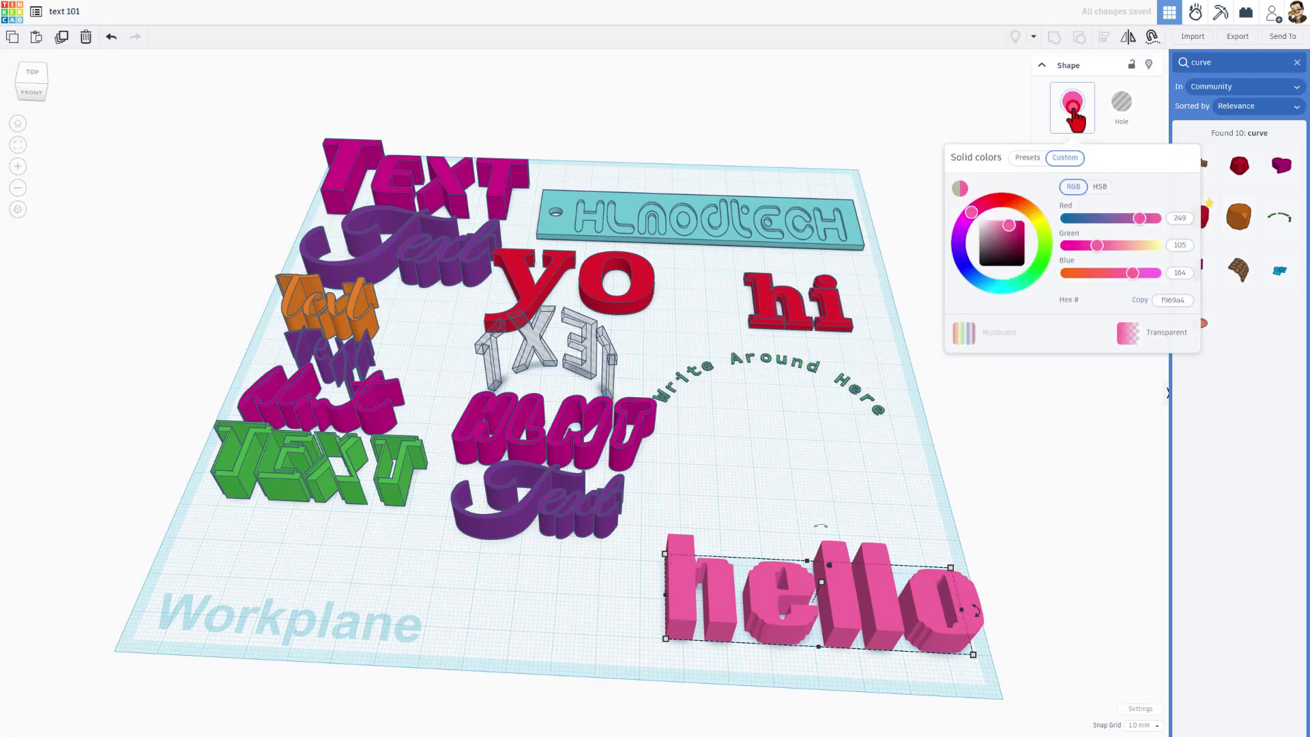
pyautogui.click(970, 273)
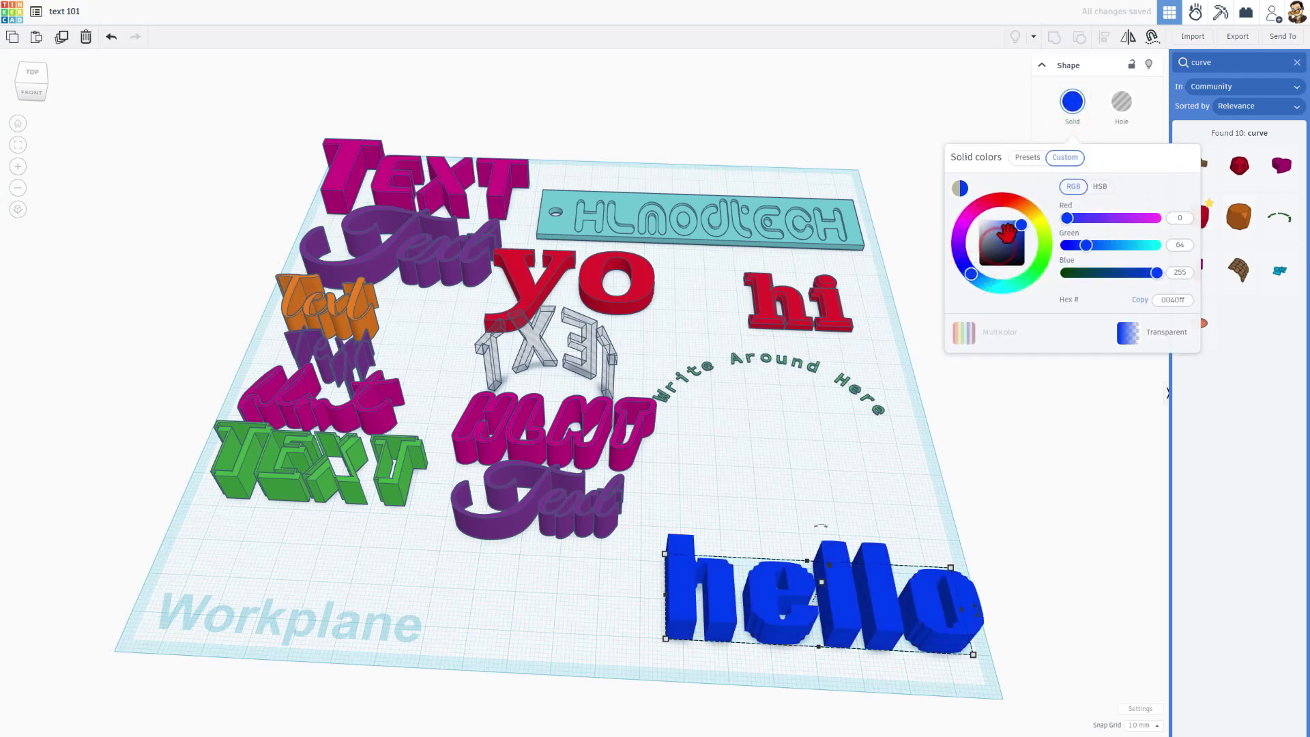
pyautogui.click(1015, 233)
pyautogui.moveTo(1015, 233); pyautogui.dragTo(1012, 232)
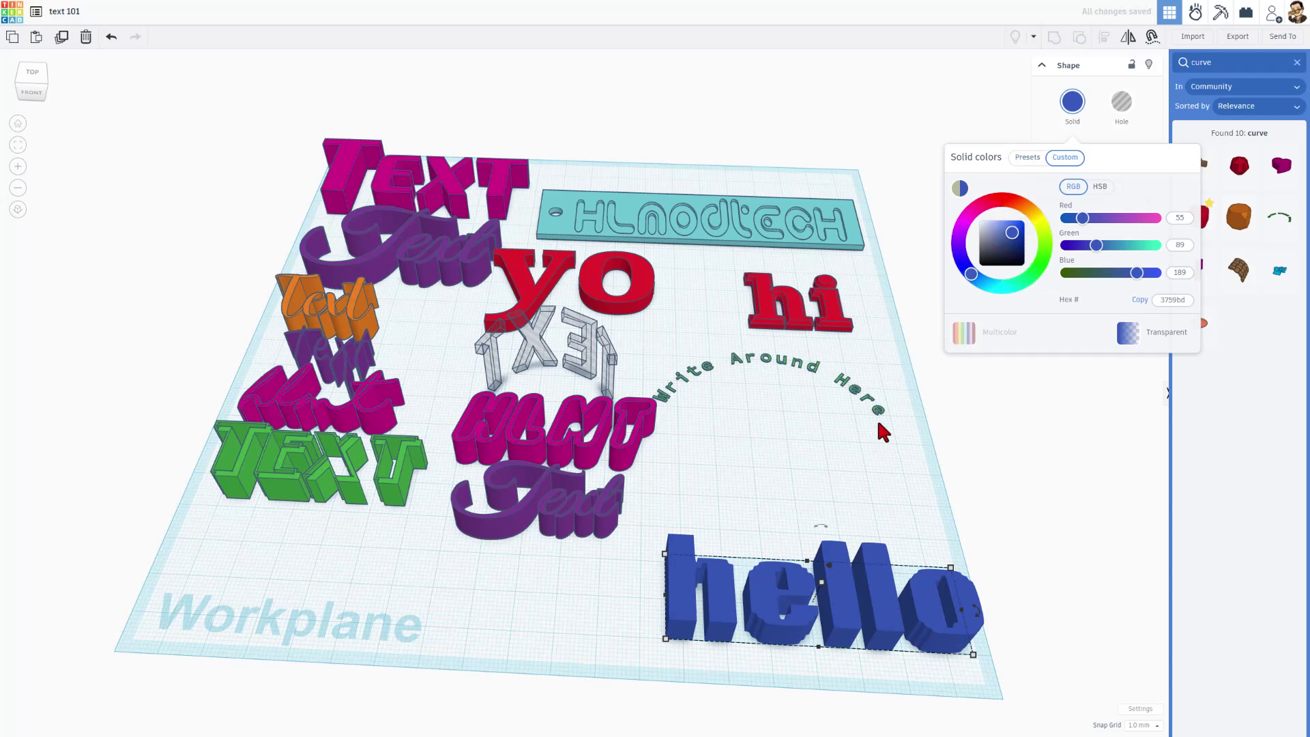
pyautogui.click(1016, 235)
# - Duplicate the blue hello shape with Ctrl+D
pyautogui.moveTo(887, 464); pyautogui.dragTo(848, 505, button='right')
pyautogui.moveTo(864, 489)
pyautogui.mouseDown()
pyautogui.moveTo(901, 481)
pyautogui.moveTo(915, 504)
pyautogui.moveTo(925, 486)
pyautogui.moveTo(887, 491)
pyautogui.mouseUp()
pyautogui.hotkey('ctrl', 'd')
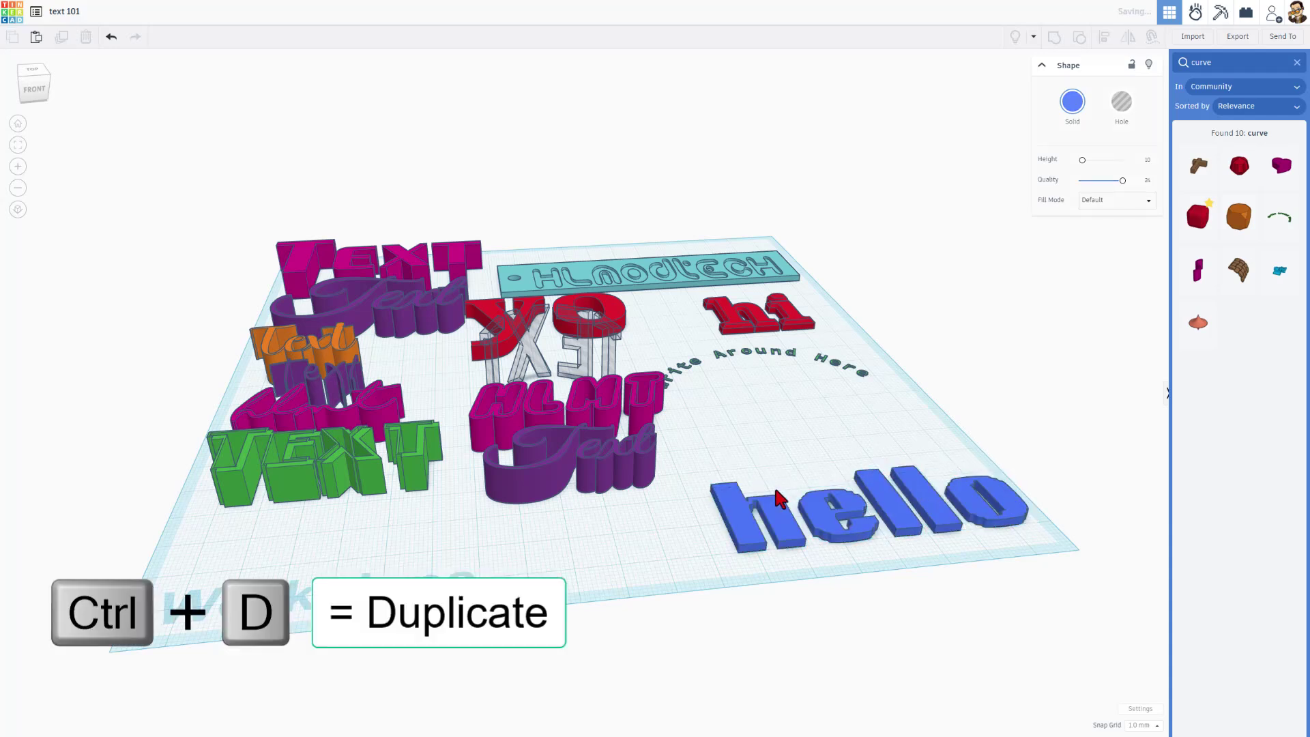
# - Give the lower hello copy Outer Line fill, Round corners and line width 4
pyautogui.moveTo(849, 511); pyautogui.dragTo(804, 444)
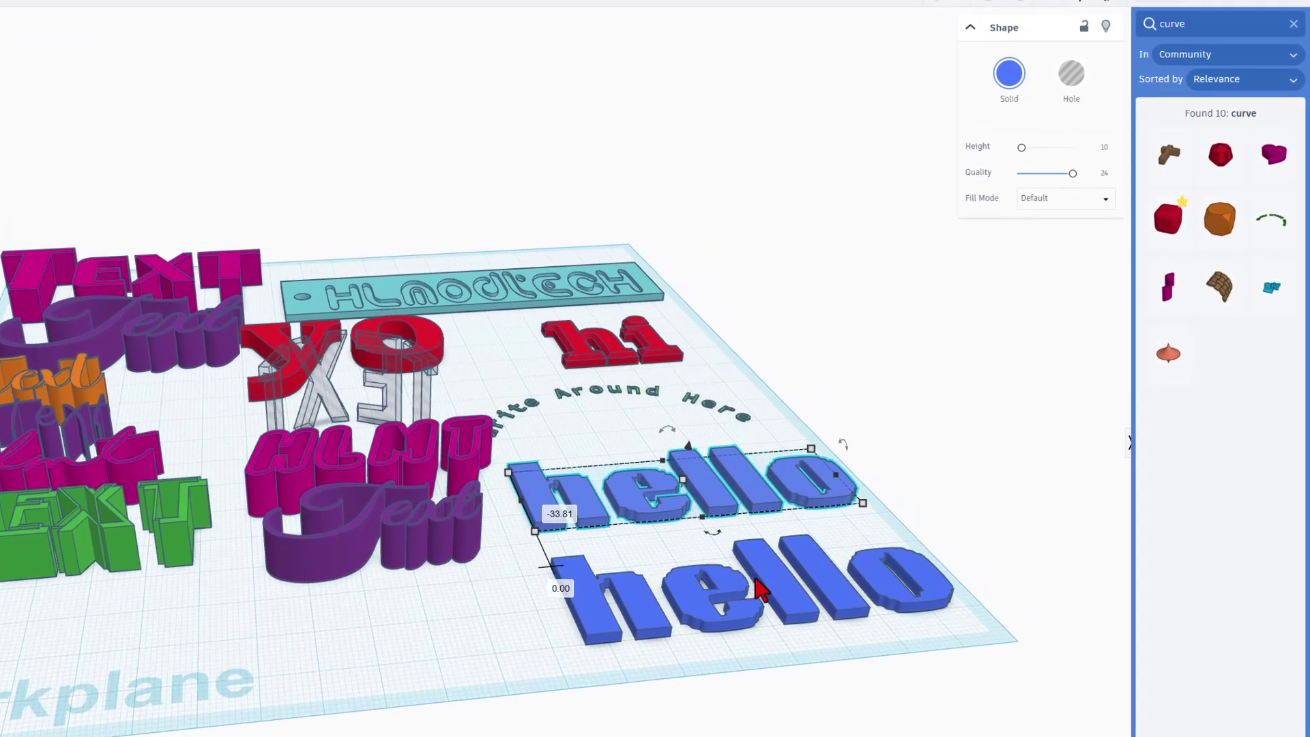
pyautogui.click(756, 579)
pyautogui.click(1058, 202)
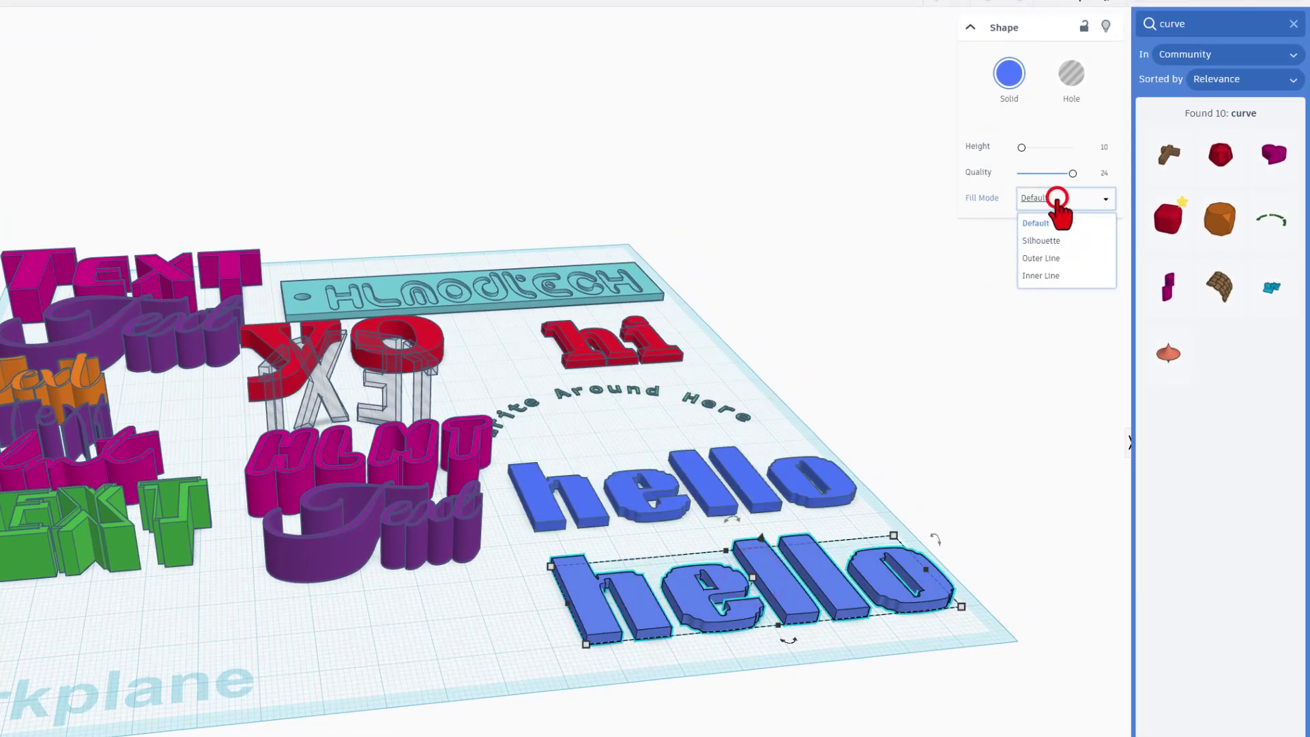
pyautogui.click(1055, 259)
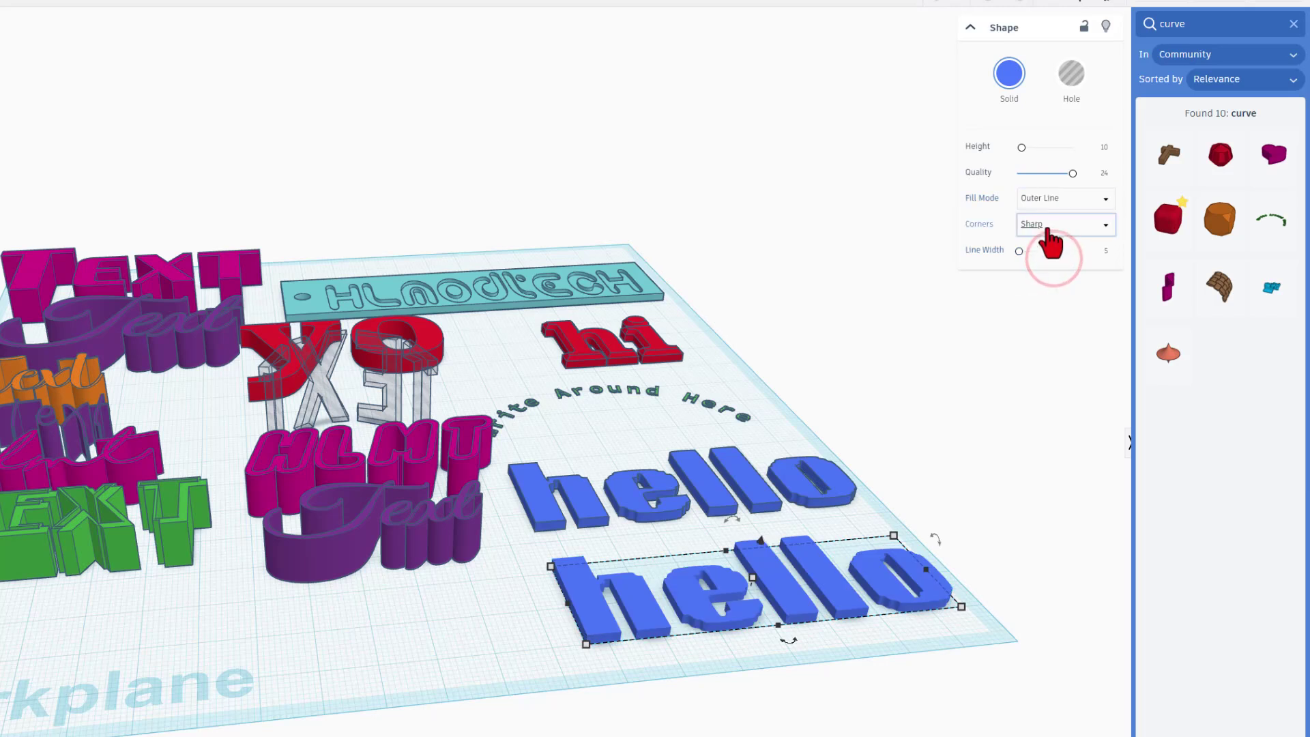
pyautogui.click(1049, 231)
pyautogui.click(1048, 246)
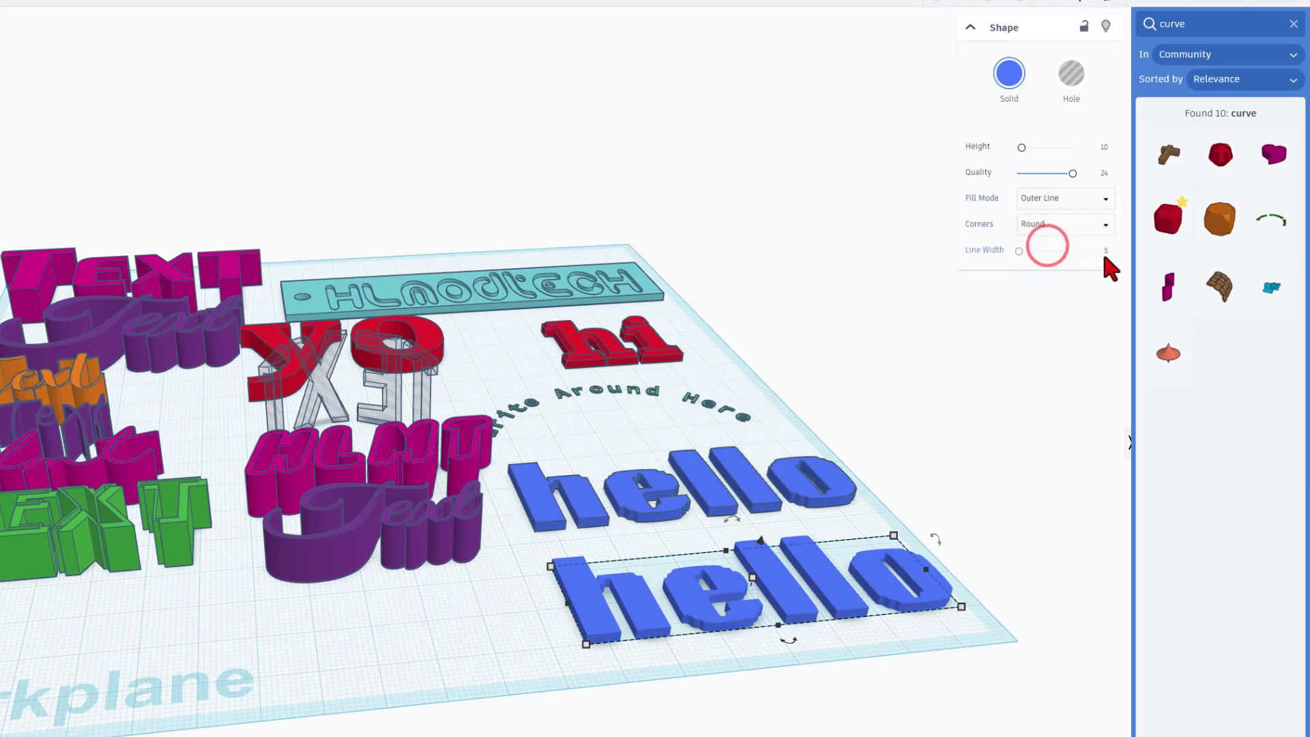
pyautogui.click(1104, 251)
pyautogui.write('4')
pyautogui.press('Return')
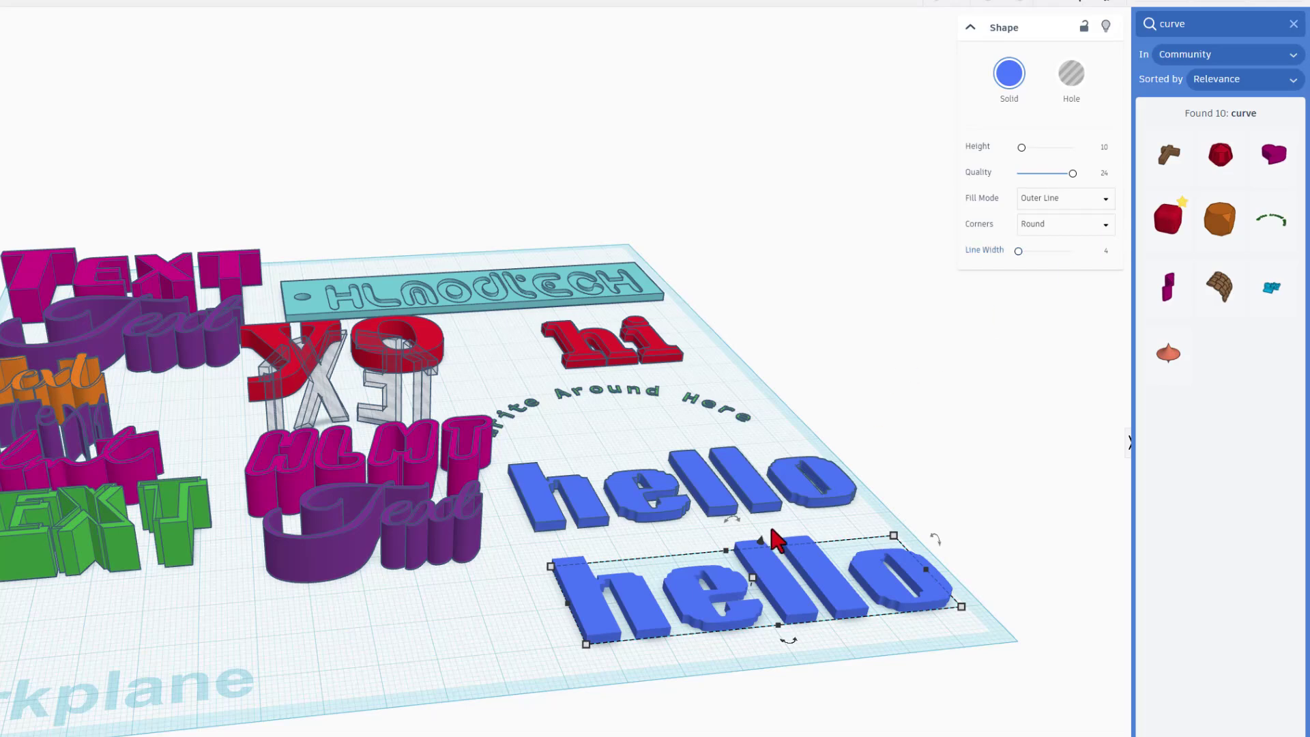
pyautogui.moveTo(778, 539); pyautogui.dragTo(635, 711, button='right')
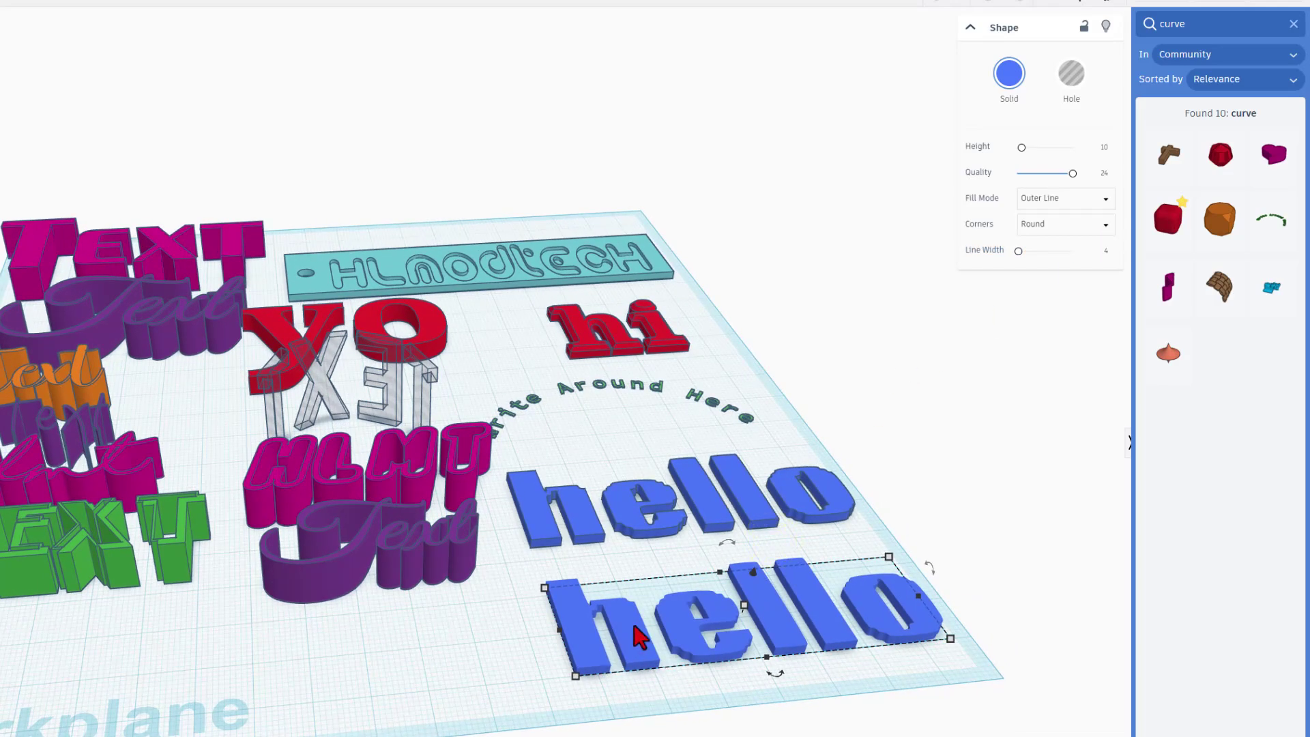
pyautogui.moveTo(544, 644); pyautogui.dragTo(599, 673, button='right')
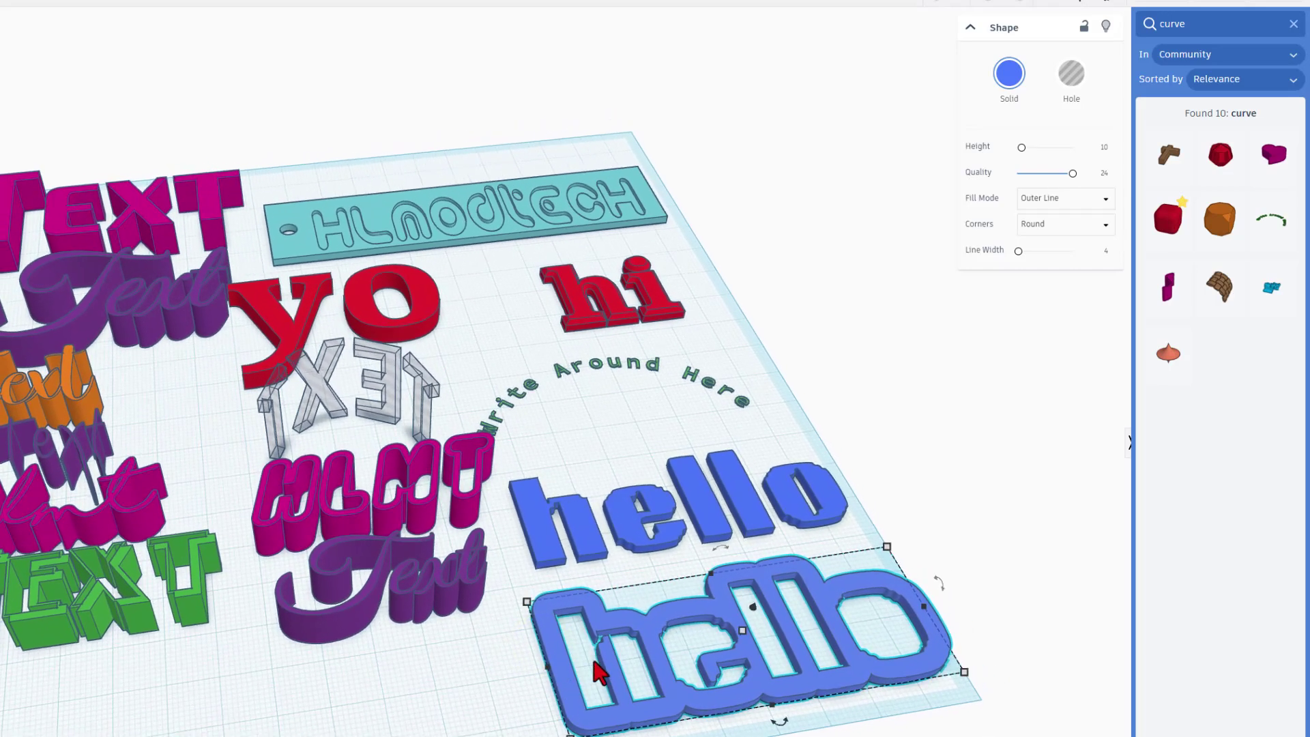
# - Switch the lower outline hello's Fill Mode to Silhouette
pyautogui.click(755, 521)
pyautogui.click(746, 643)
pyautogui.click(1044, 199)
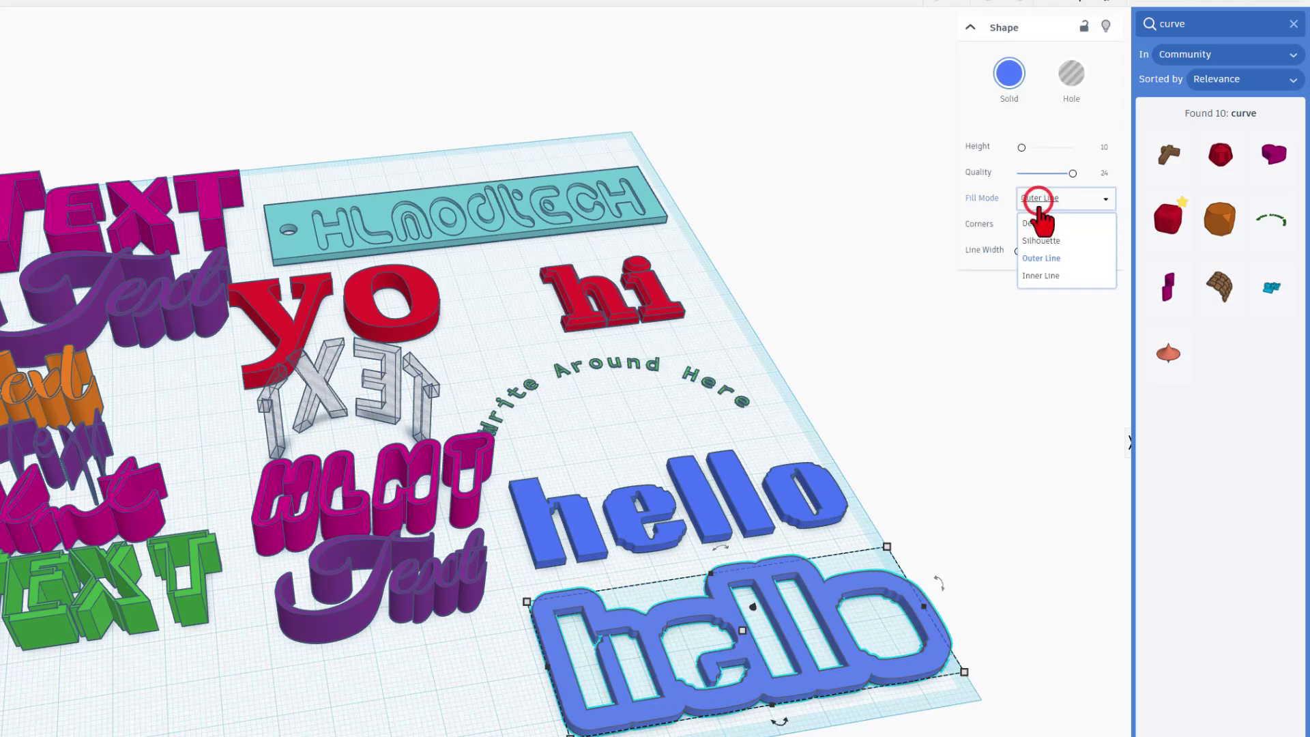
pyautogui.click(1042, 241)
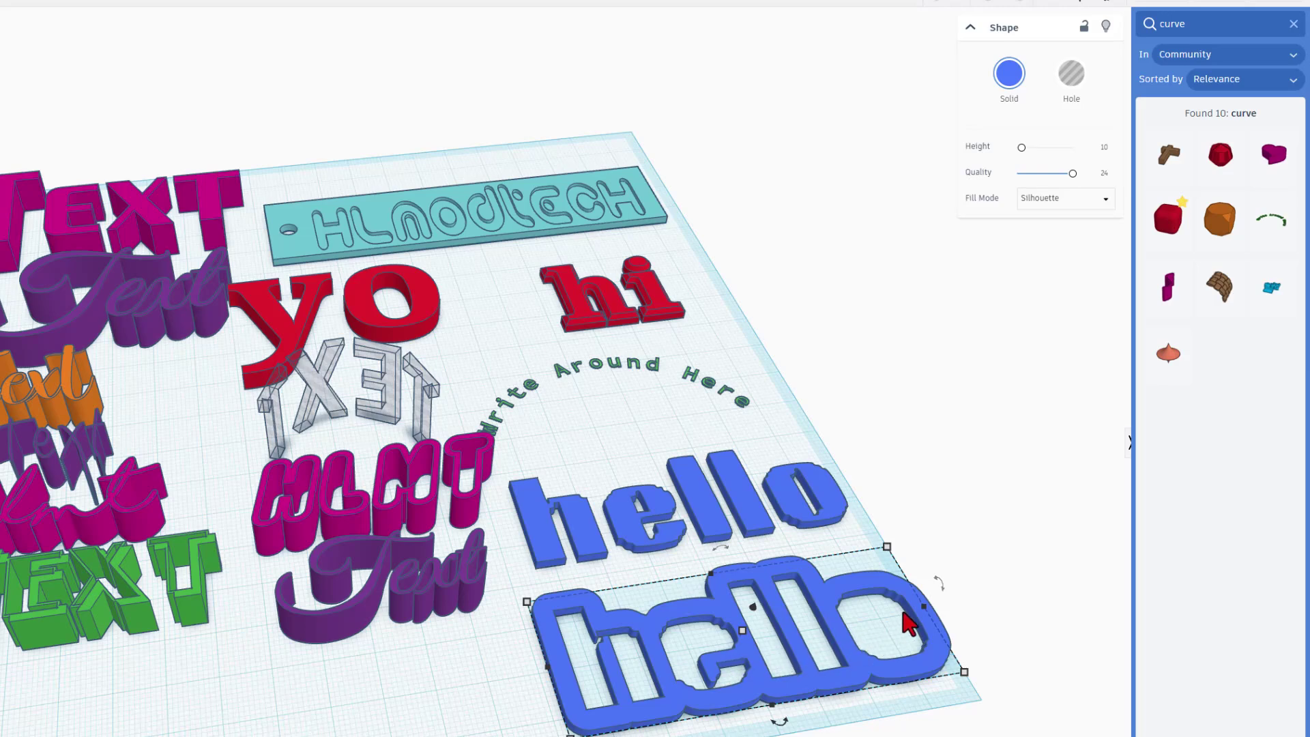
# - Marquee-select both parts of the lower hello and group them
pyautogui.click(441, 672)
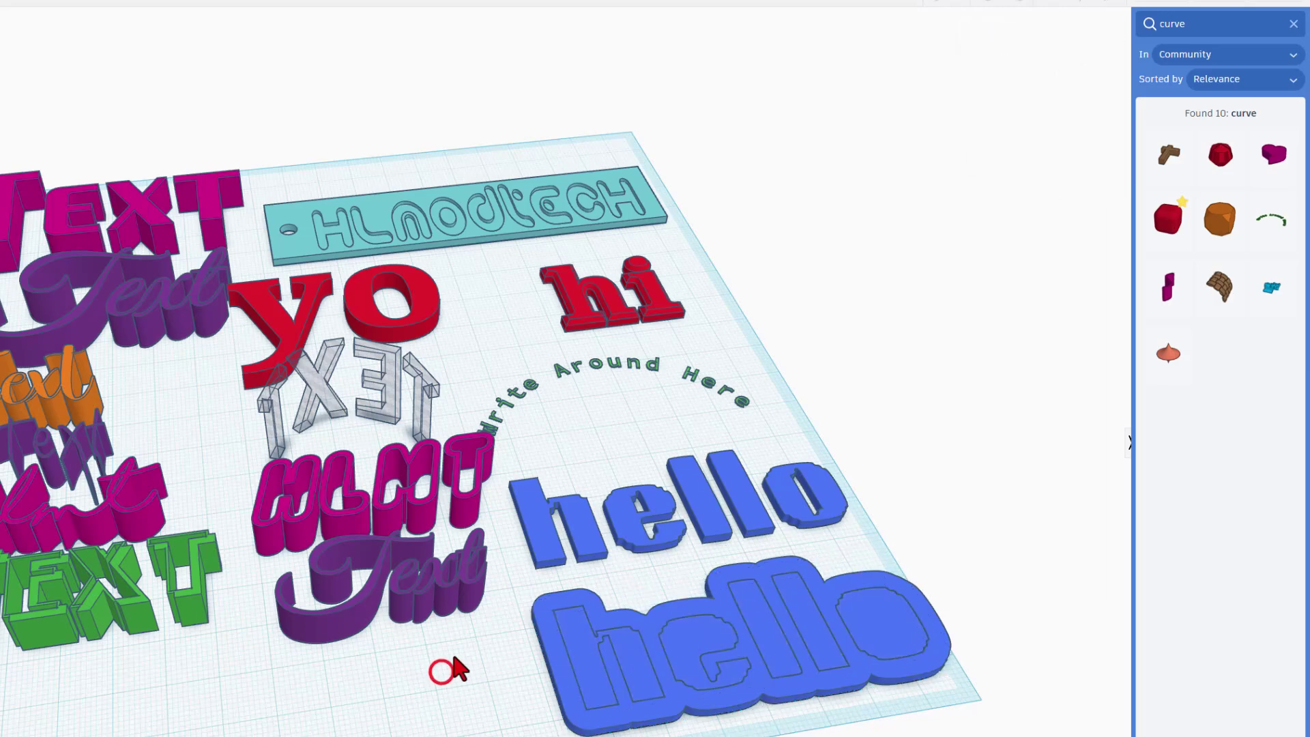
pyautogui.moveTo(515, 667); pyautogui.dragTo(832, 644)
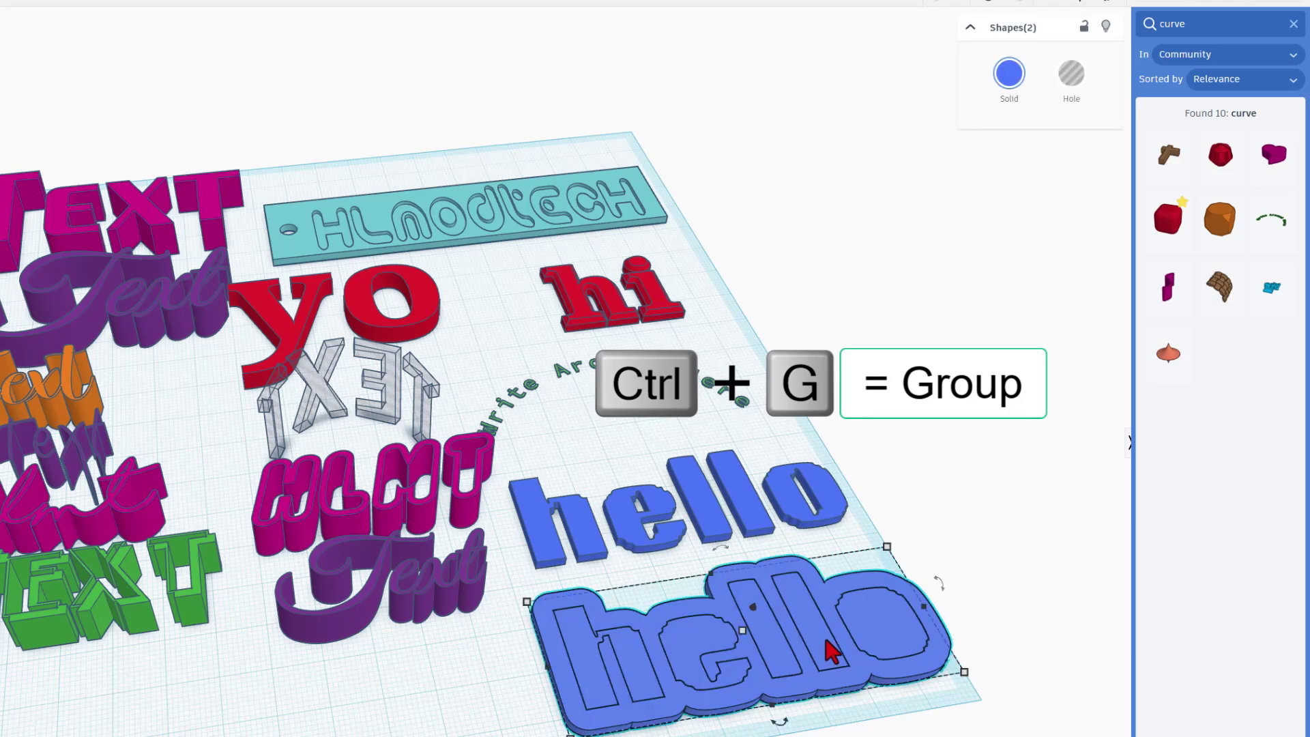
pyautogui.hotkey('ctrl', 'g')
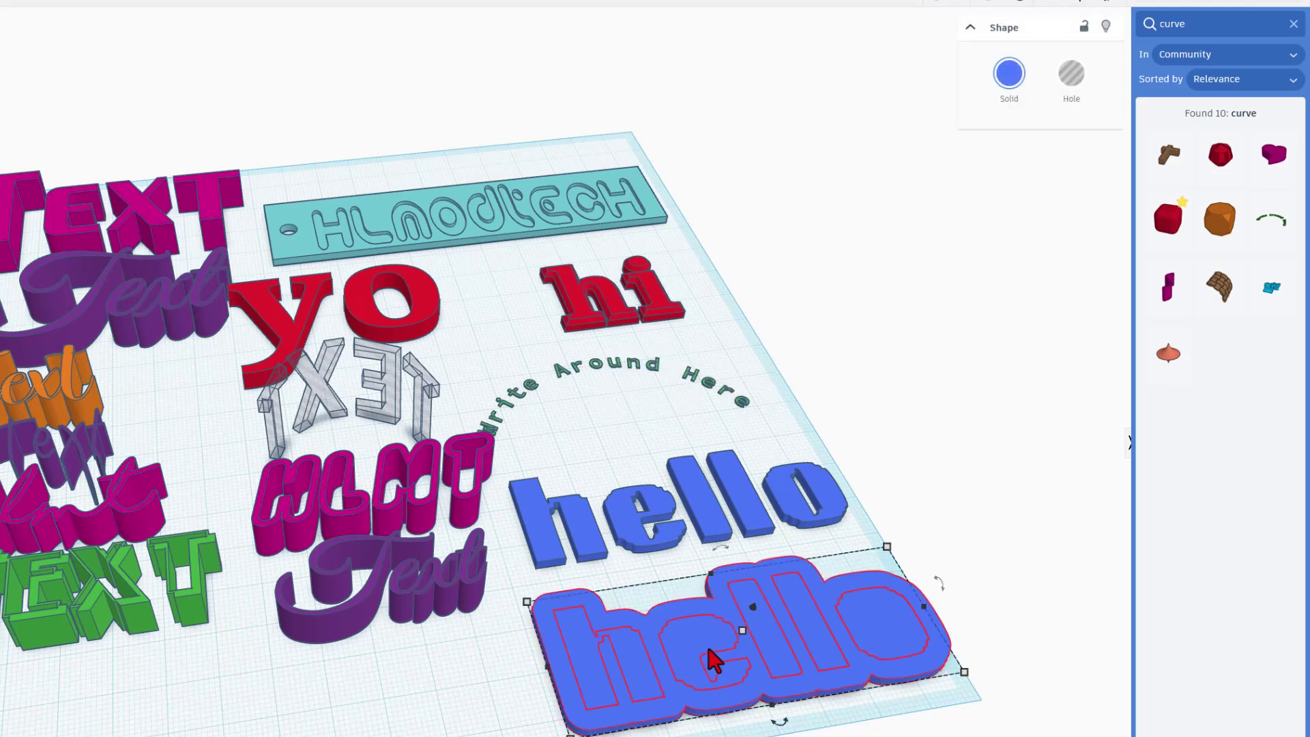
# - Cruise the smaller raised hello onto the top of the blue plate
pyautogui.moveTo(620, 670); pyautogui.dragTo(714, 646, button='right')
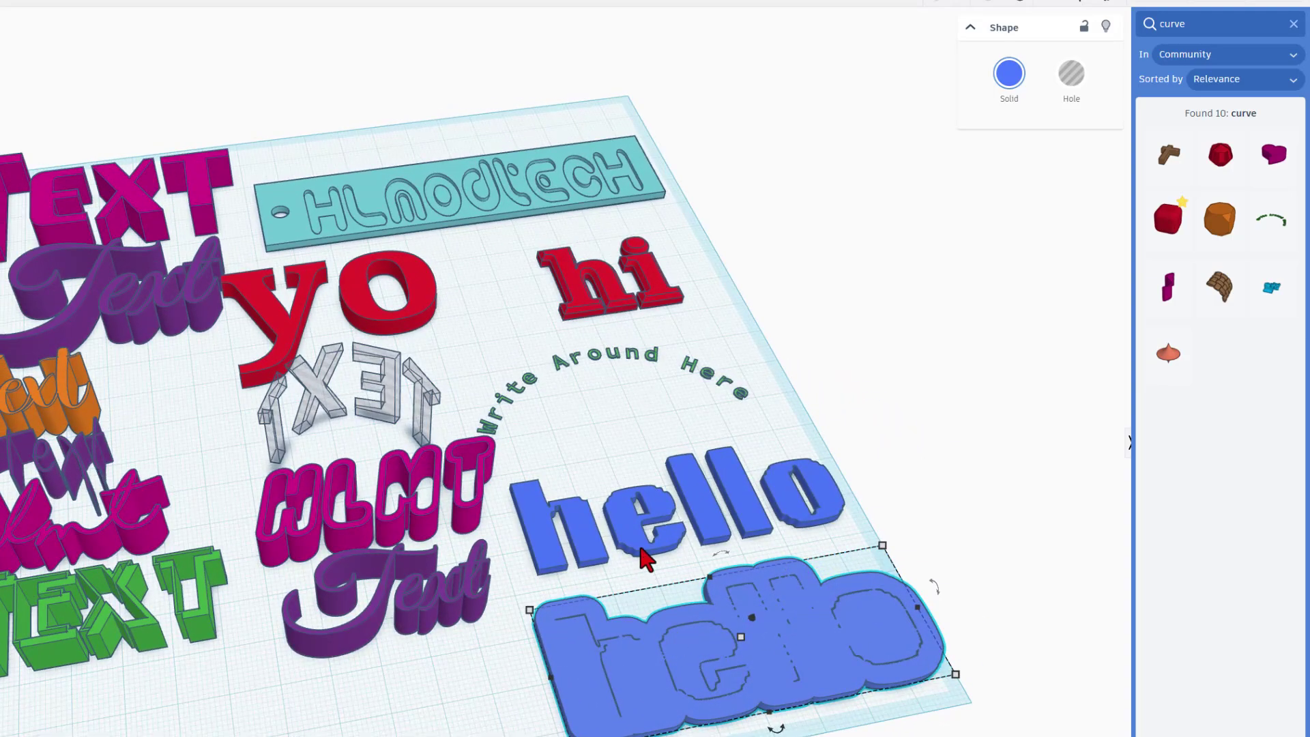
pyautogui.click(693, 520)
pyautogui.press('c')
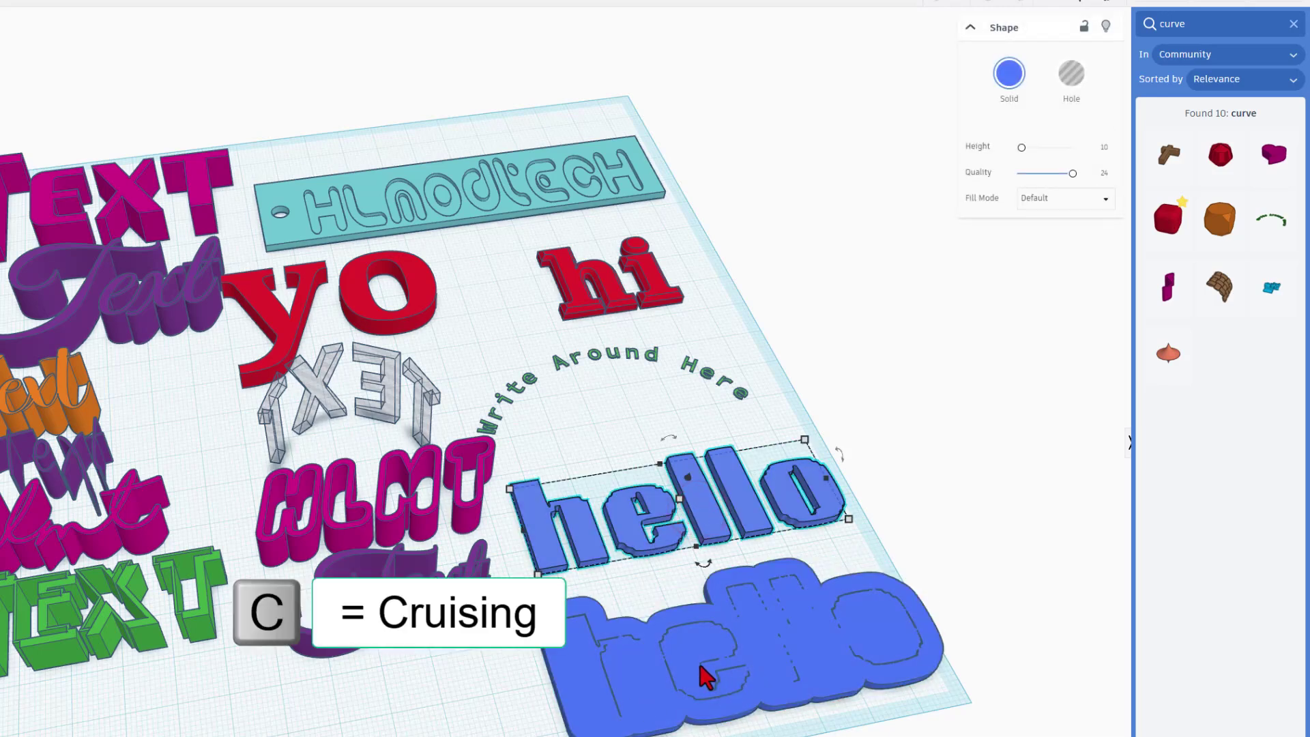
pyautogui.moveTo(678, 505); pyautogui.dragTo(746, 635)
pyautogui.click(468, 703)
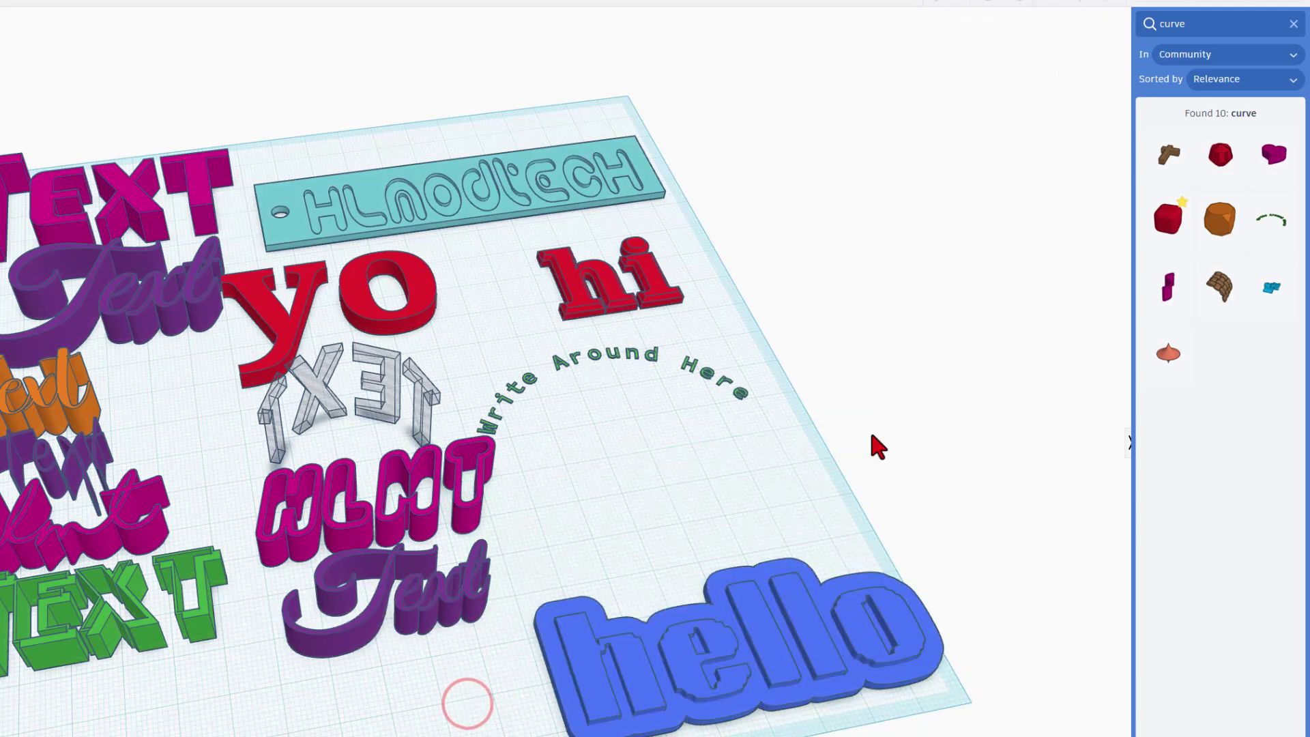
# - Colour the hello letters grey
pyautogui.click(815, 638)
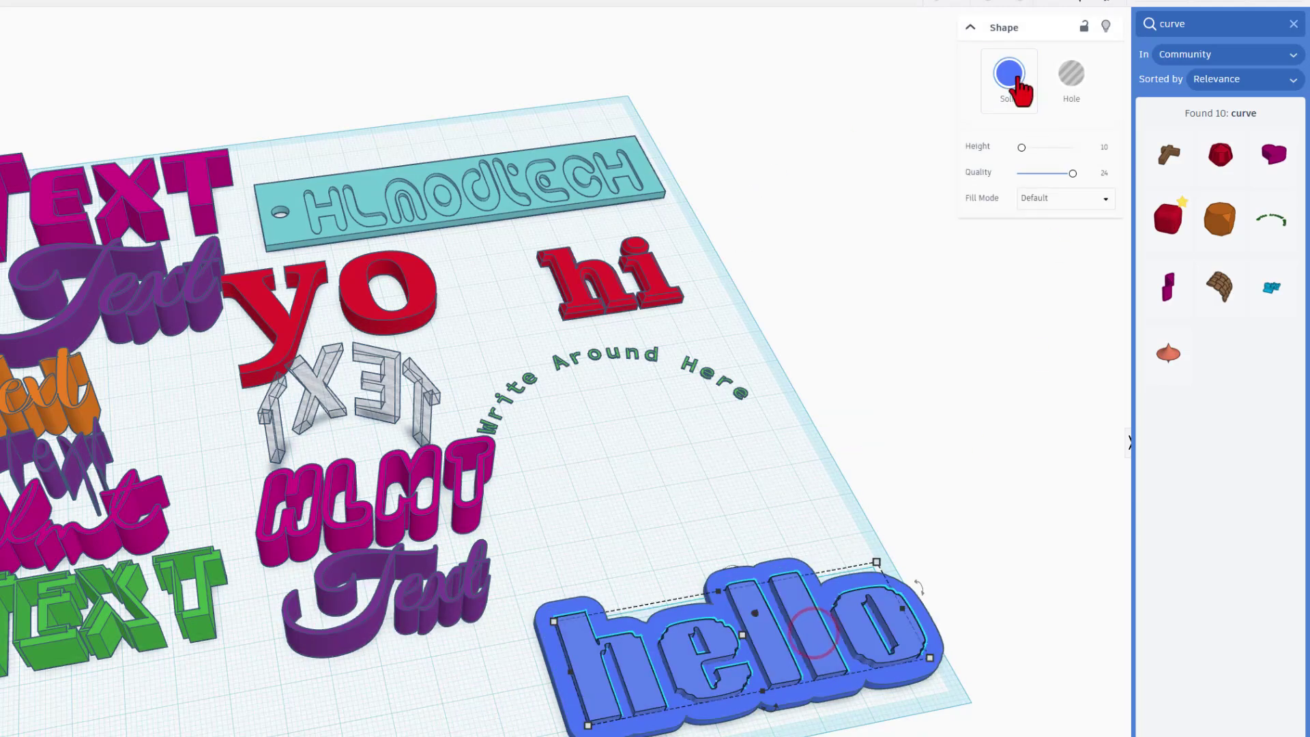
pyautogui.click(1009, 73)
pyautogui.click(915, 260)
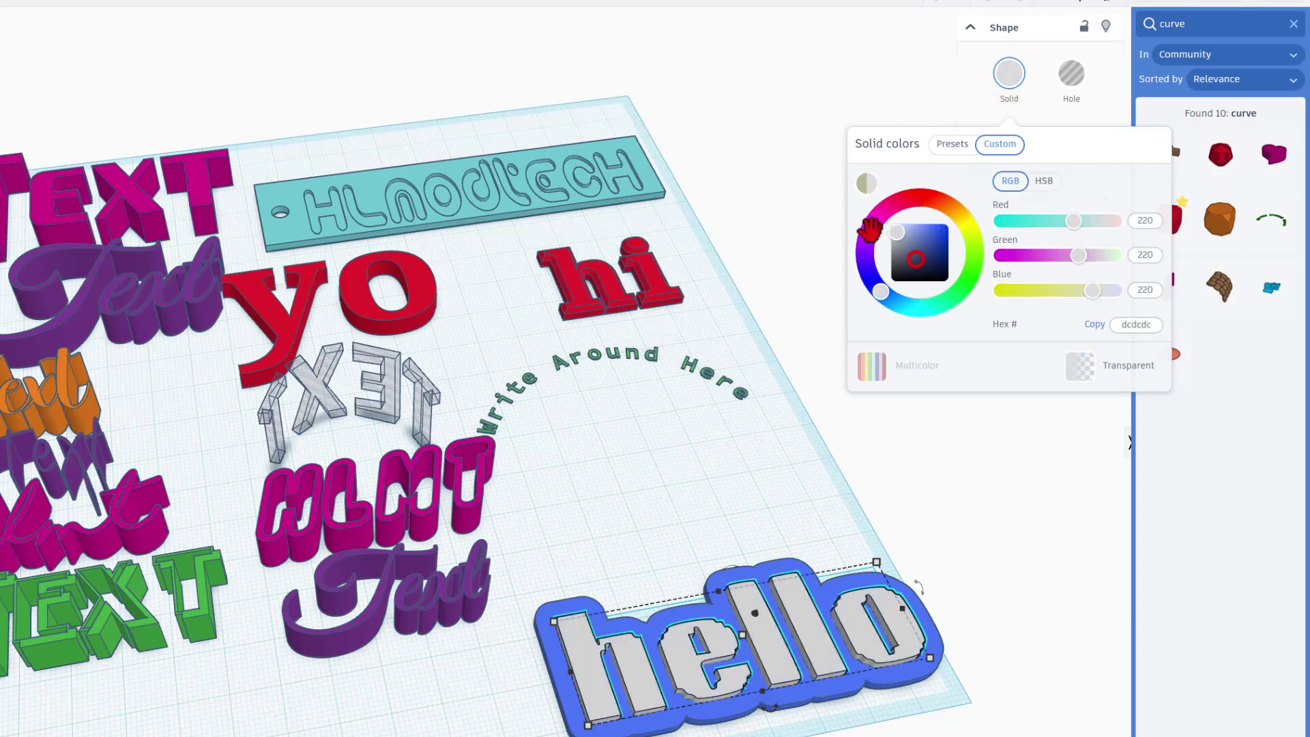
pyautogui.click(858, 510)
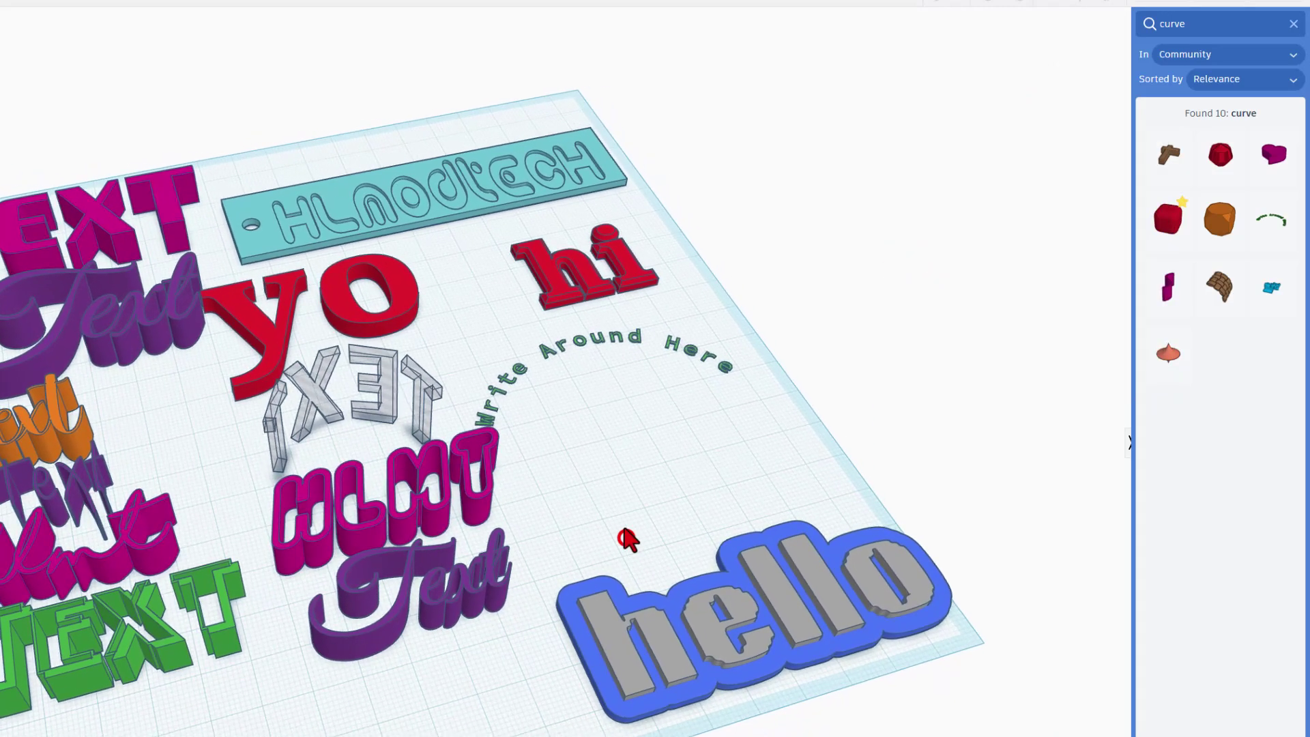
# - Align the grey letters with the blue plate beneath them
pyautogui.moveTo(649, 503); pyautogui.dragTo(851, 627)
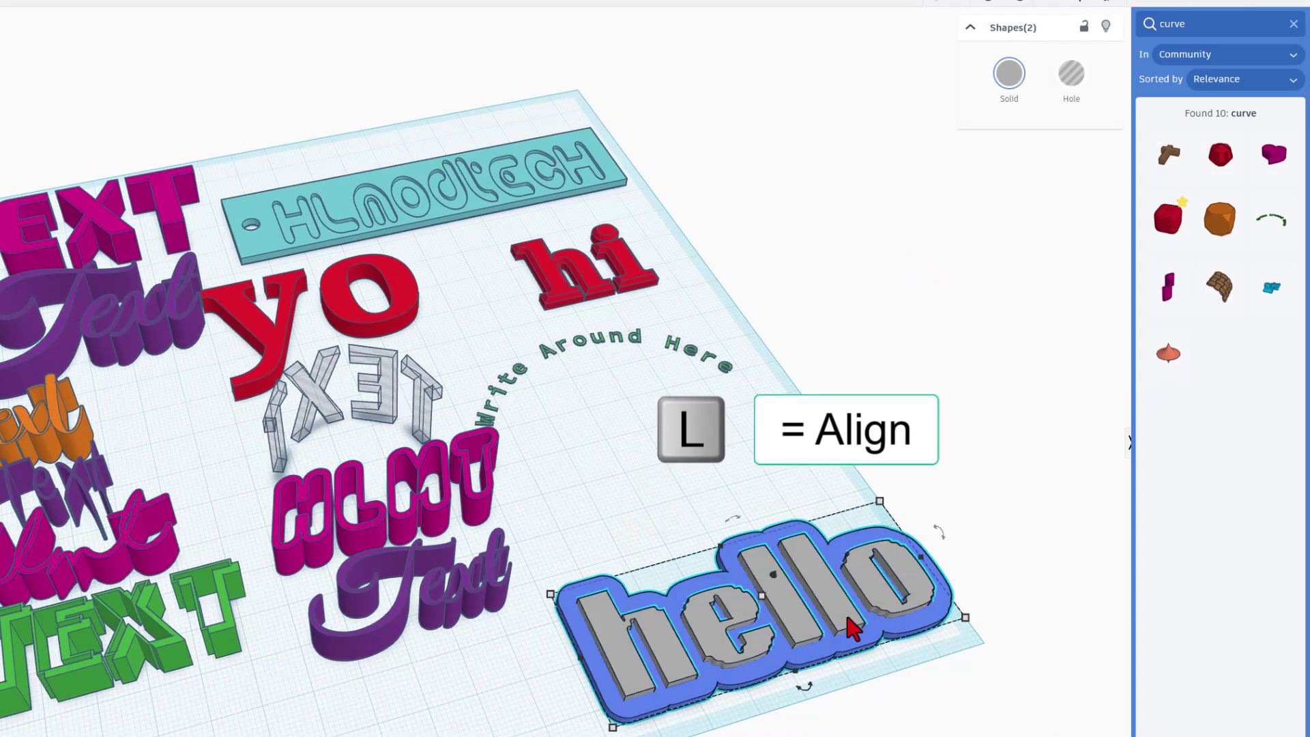
pyautogui.press('l')
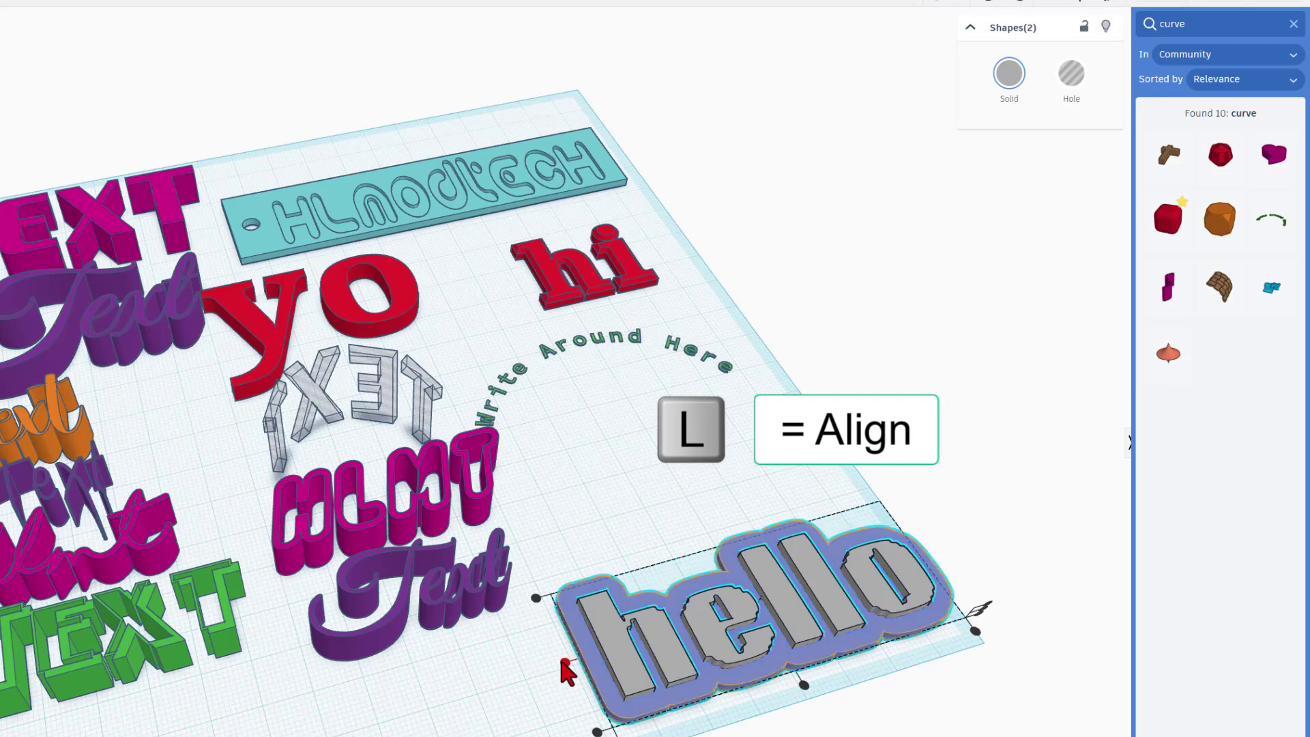
pyautogui.click(564, 662)
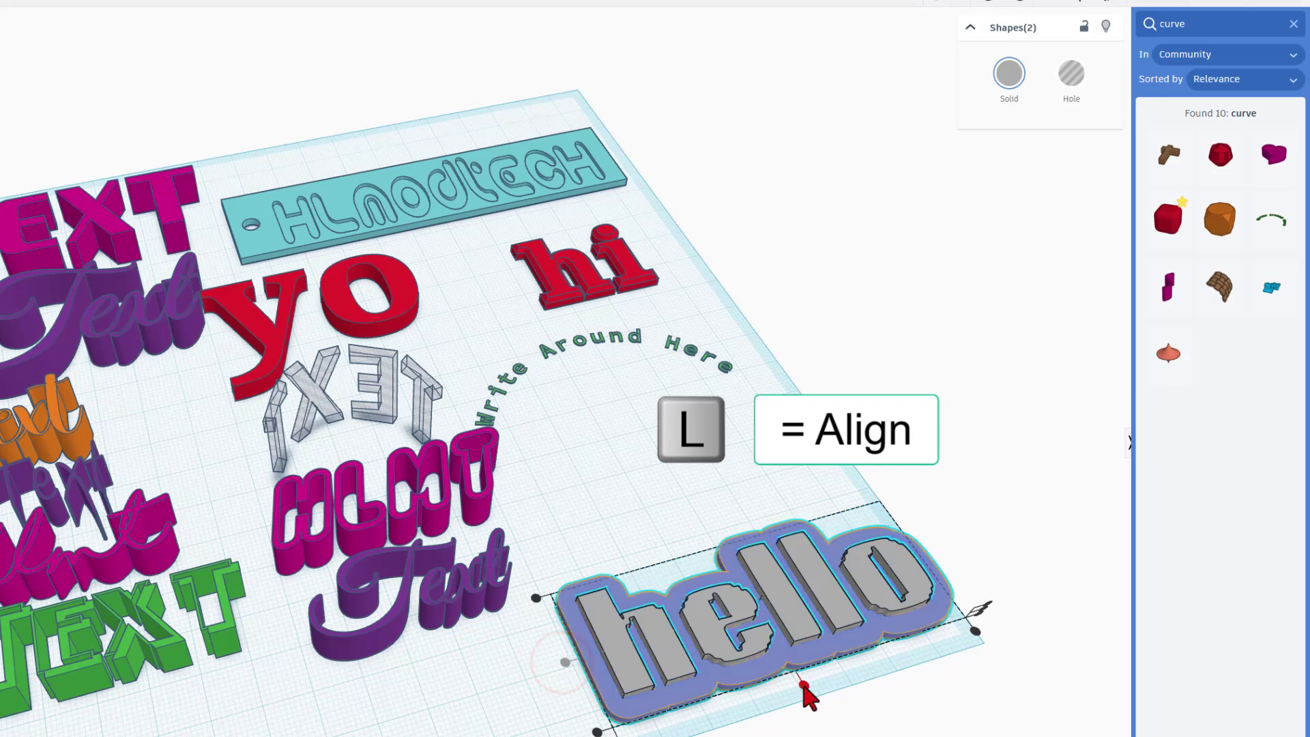
pyautogui.scroll(-5, 658, 620)
pyautogui.moveTo(658, 621); pyautogui.dragTo(623, 620, button='right')
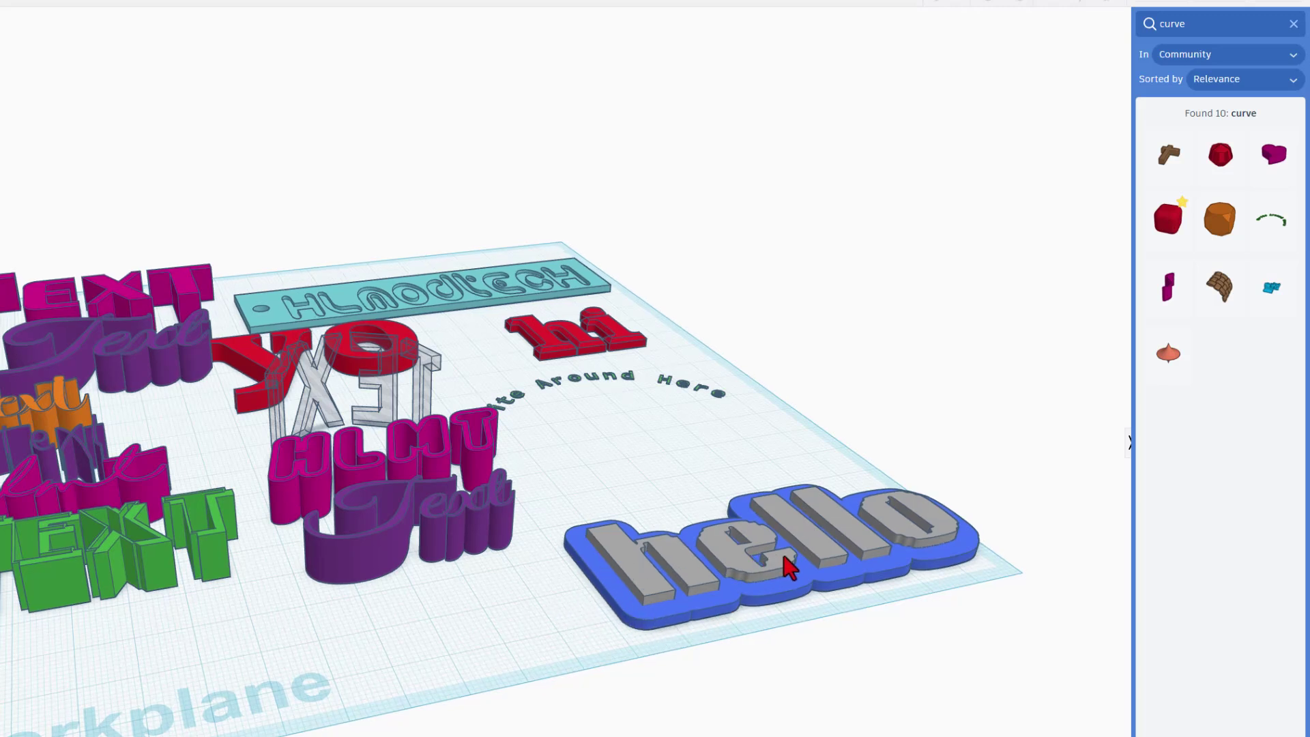
pyautogui.moveTo(681, 581); pyautogui.dragTo(562, 650, button='right')
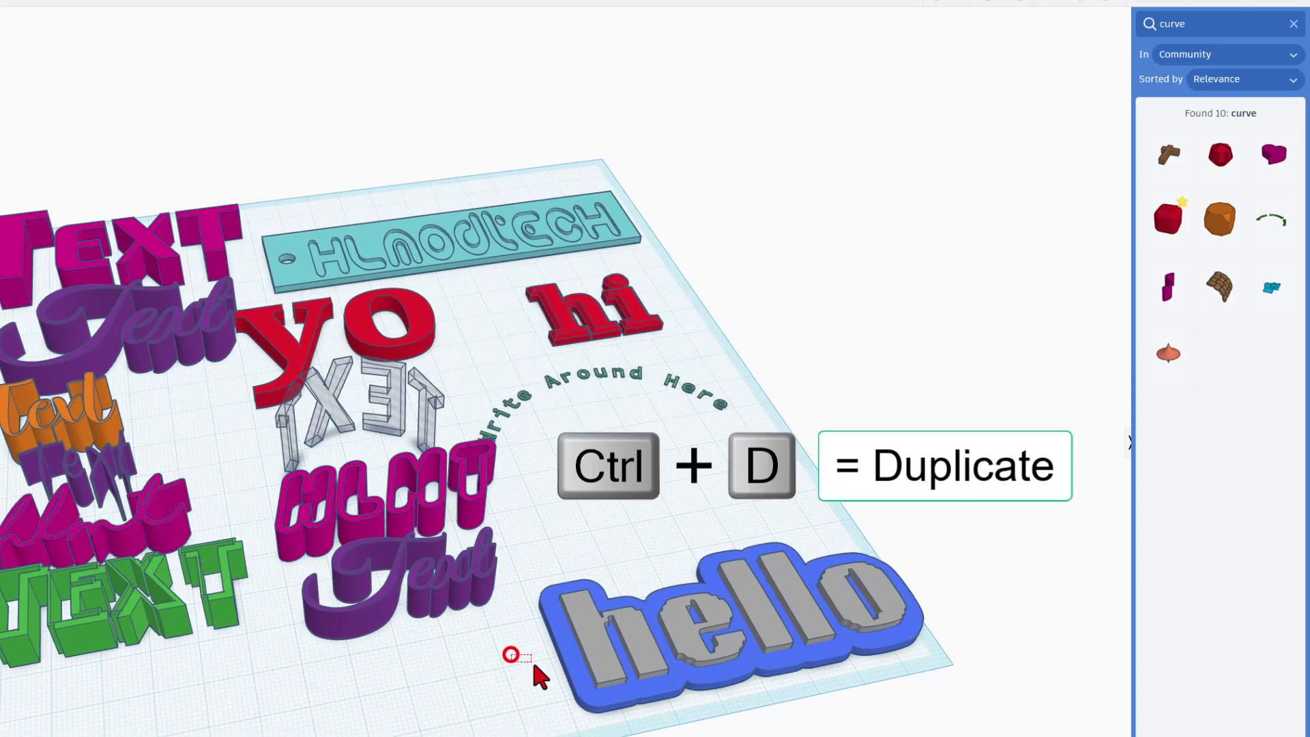
# - Duplicate the hello keychain and shift the copy sideways
pyautogui.click(612, 645)
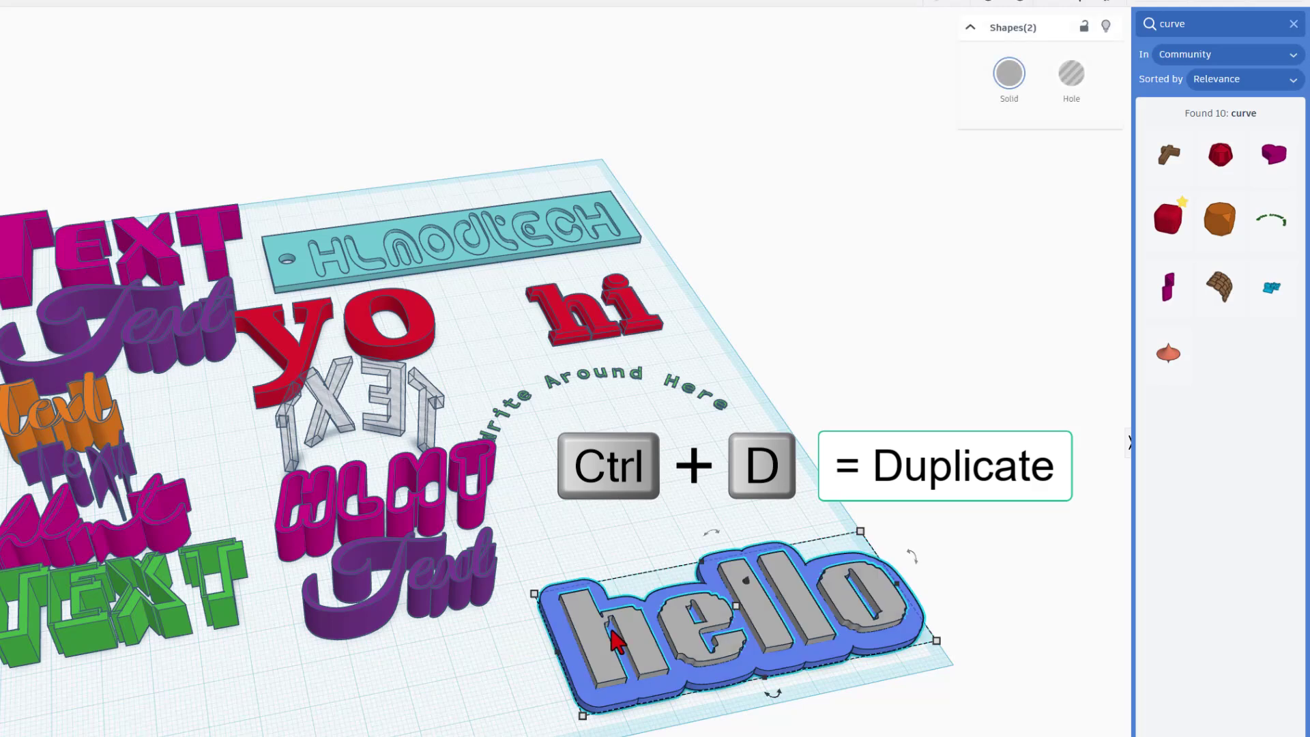
pyautogui.hotkey('ctrl', 'd')
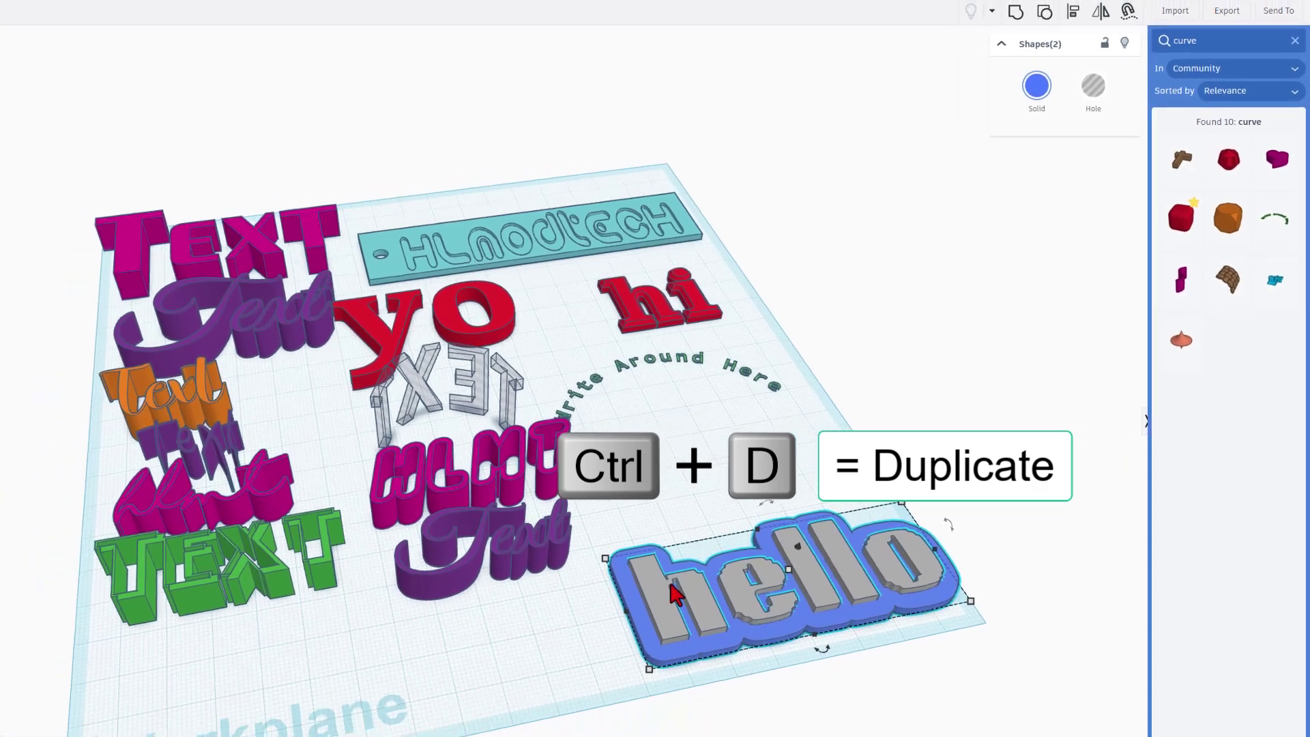
pyautogui.hotkey('shift', 'Left')
pyautogui.hotkey('shift', 'Left')
pyautogui.hotkey('shift', 'Left')
pyautogui.hotkey('shift', 'Left')
pyautogui.hotkey('shift', 'Left')
pyautogui.hotkey('shift', 'Left')
pyautogui.hotkey('shift', 'Left')
pyautogui.hotkey('shift', 'Left')
pyautogui.hotkey('shift', 'Left')
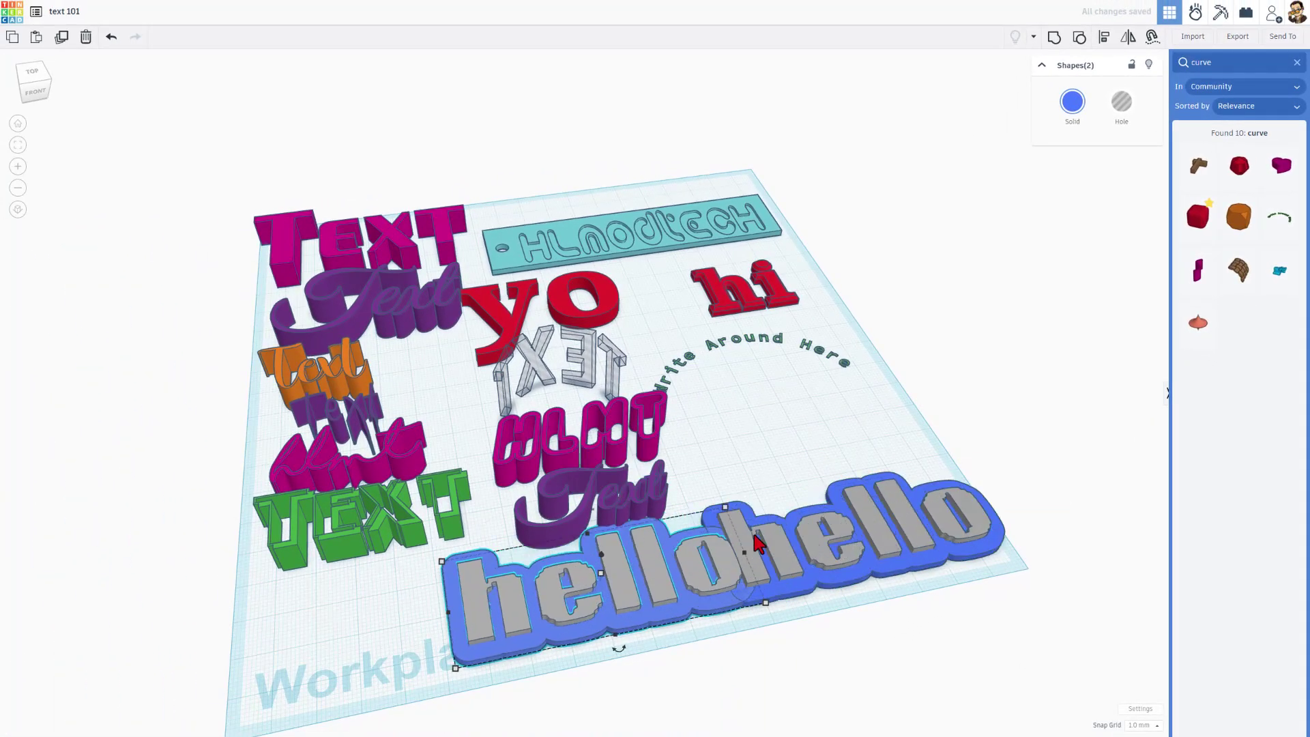
pyautogui.click(708, 476)
# - Set the grey letters of the left hello to a height of 1.00
pyautogui.click(648, 579)
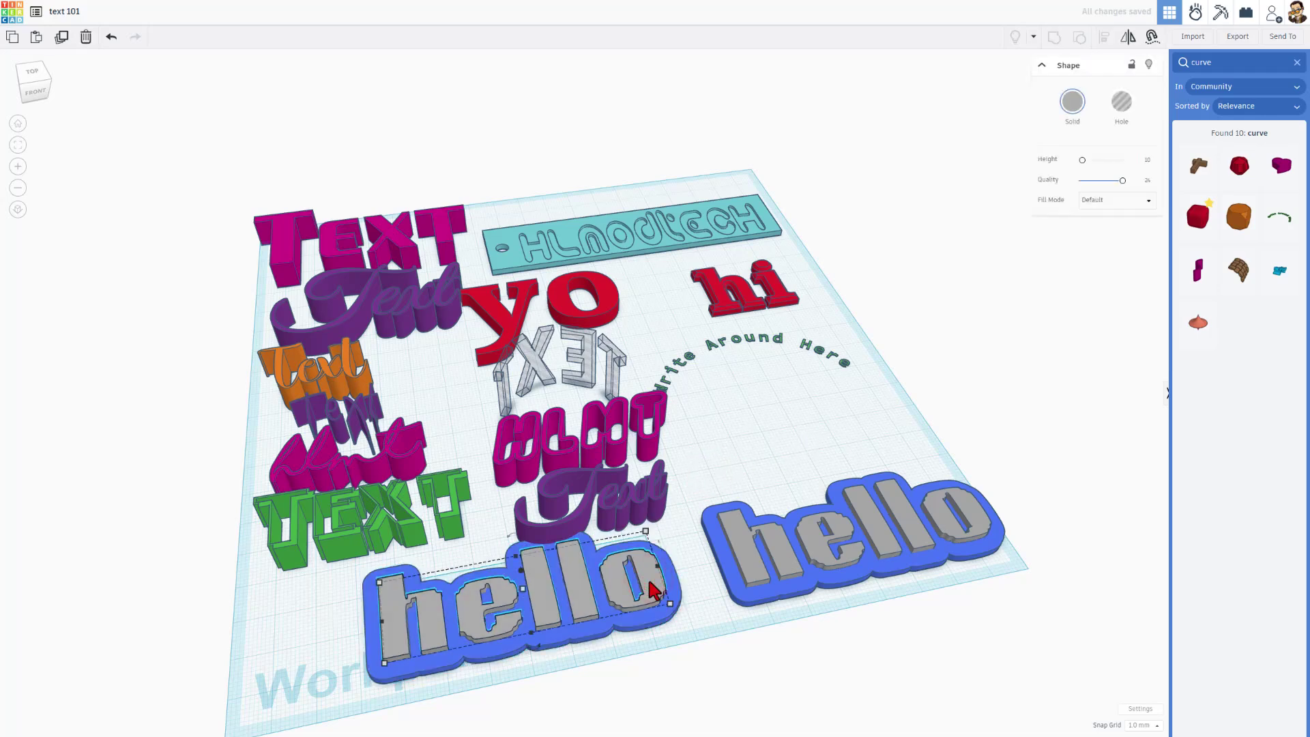
pyautogui.click(652, 588)
pyautogui.moveTo(652, 588); pyautogui.dragTo(675, 576, button='right')
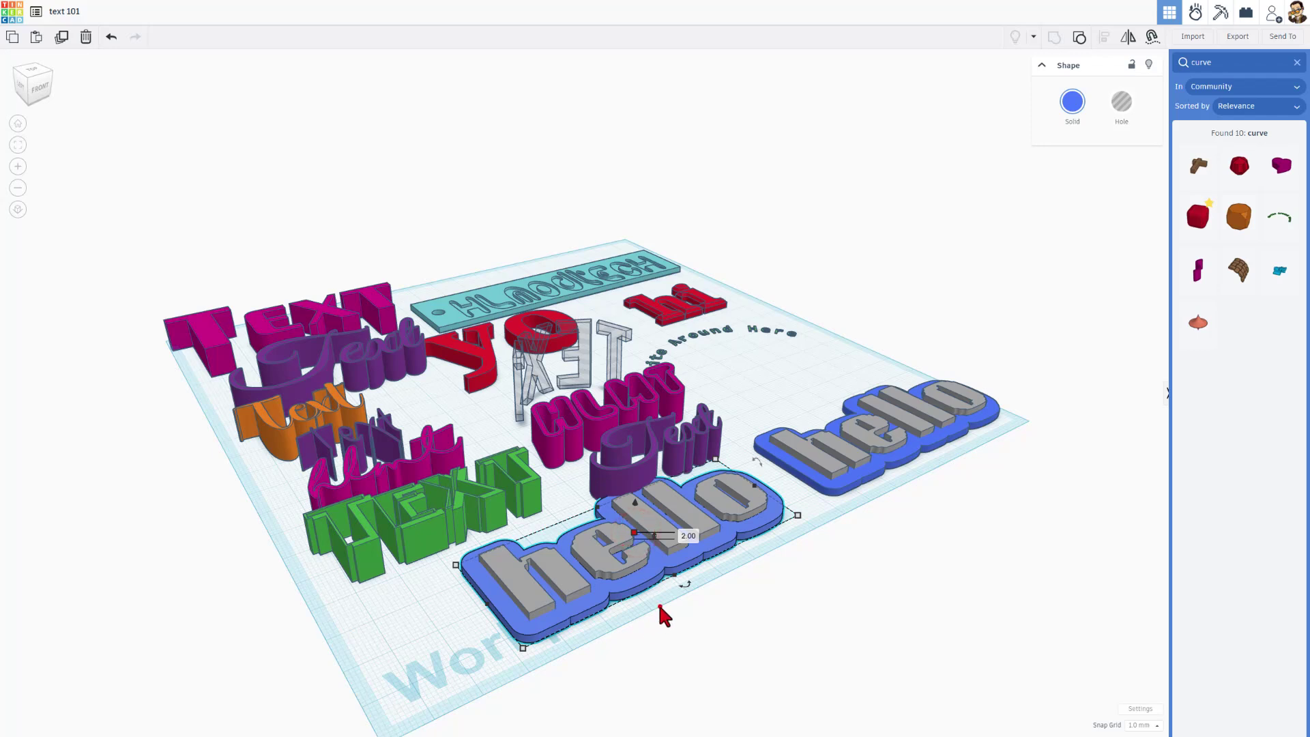
pyautogui.click(642, 532)
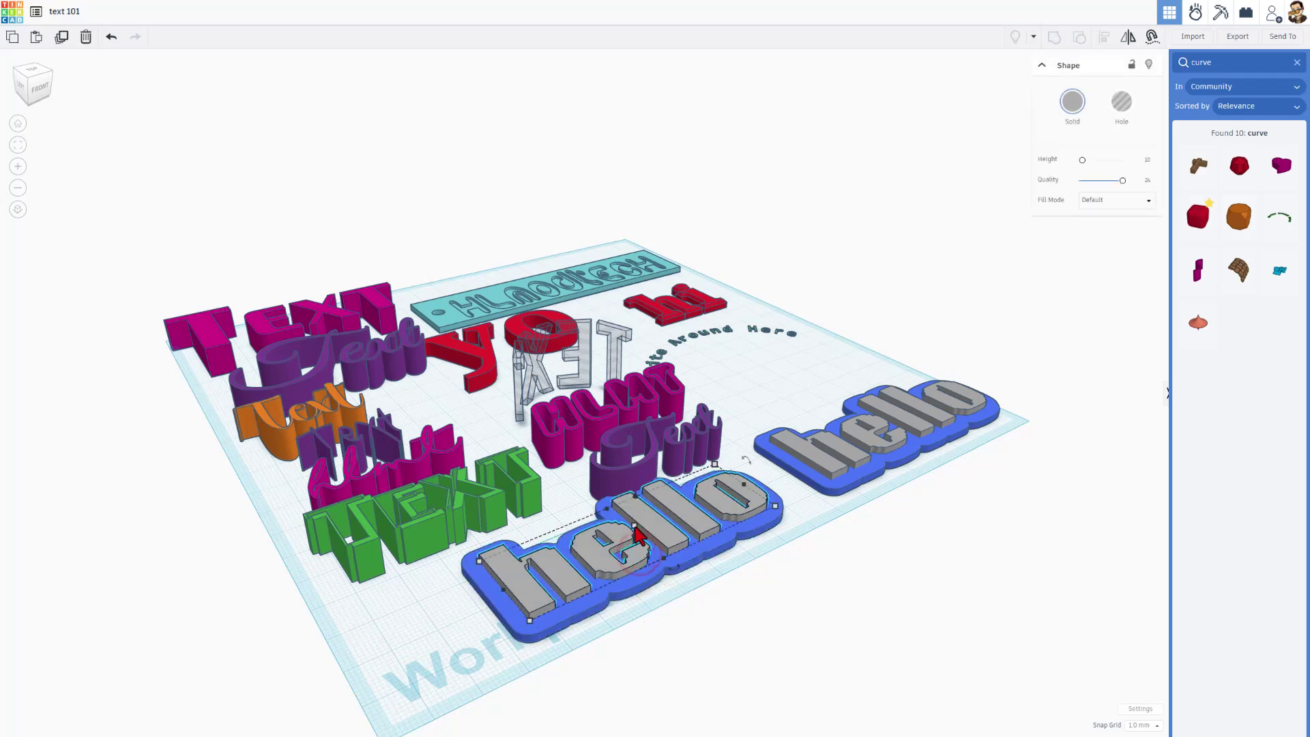
pyautogui.click(690, 528)
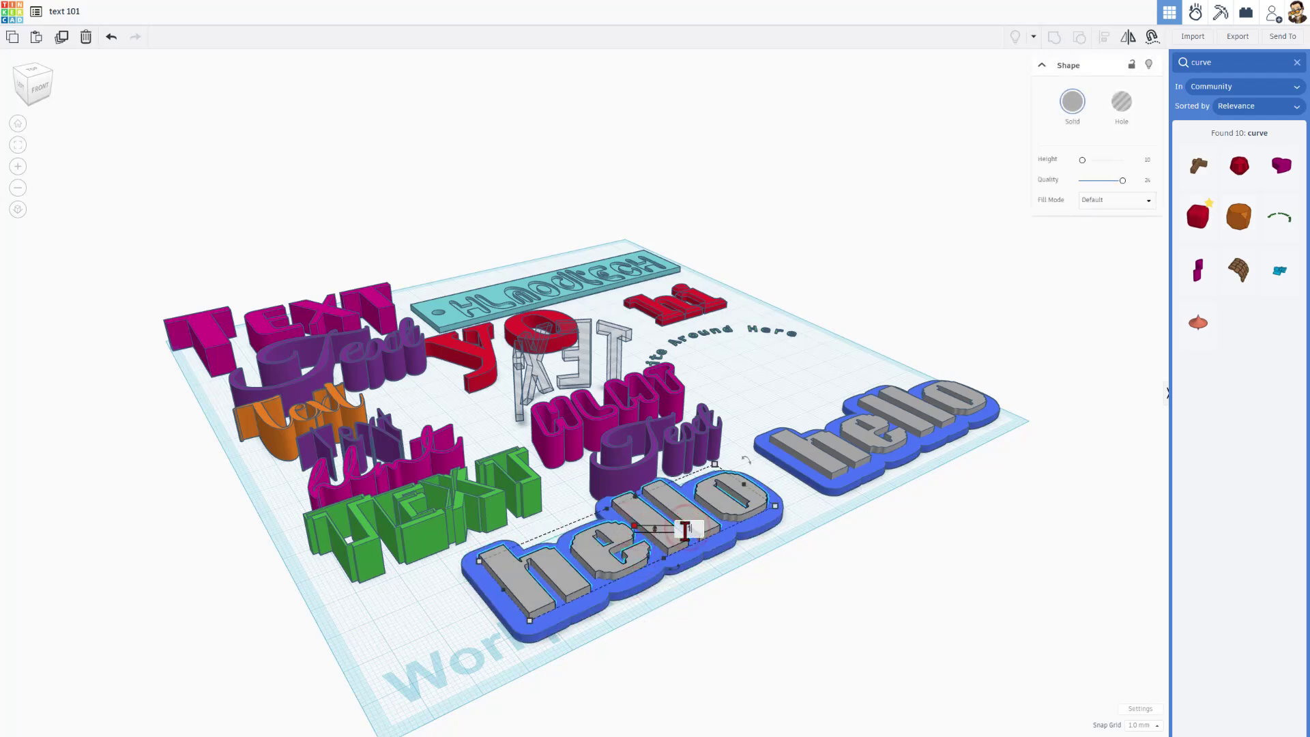
pyautogui.write('1')
pyautogui.press('Return')
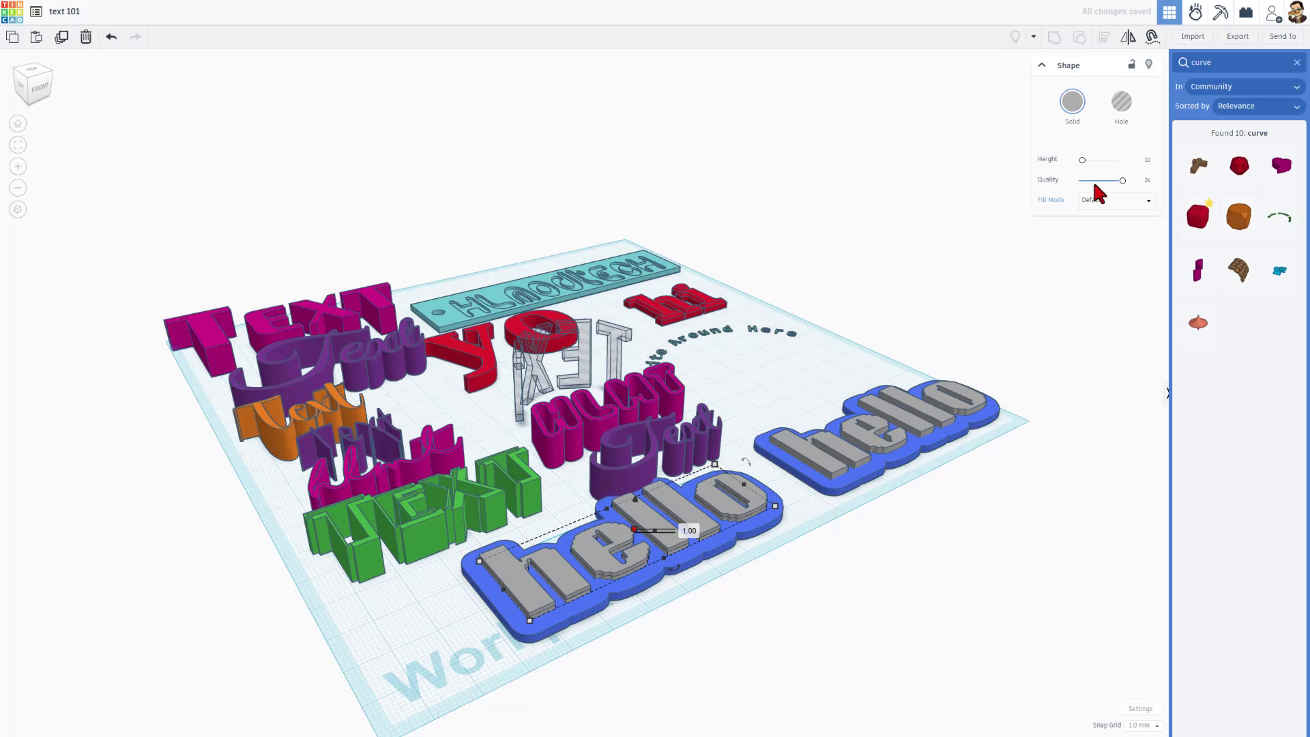
# - Try Hole on the hello letters, then undo back to Solid
pyautogui.click(1121, 102)
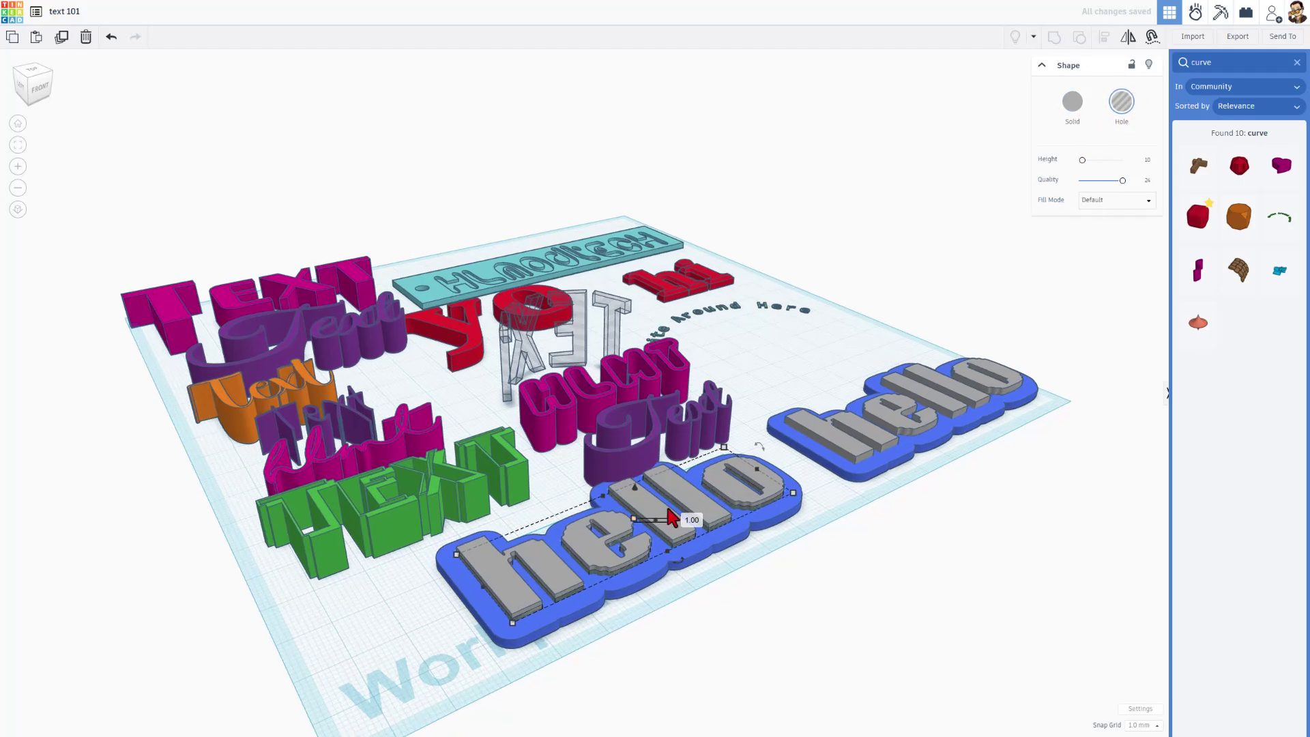
pyautogui.scroll(5, 679, 532)
pyautogui.hotkey('ctrl', 'z')
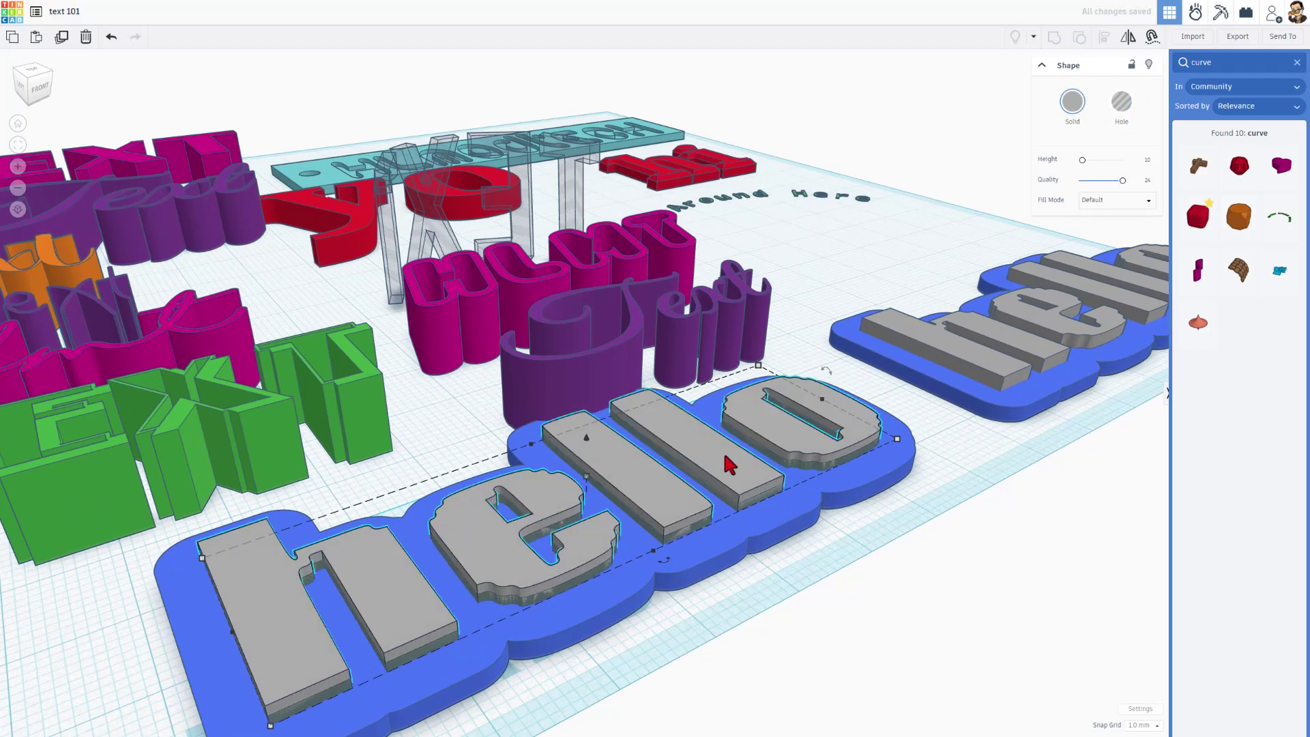
# - Make the hello letters a hole and sink them into the blue base
pyautogui.click(1107, 104)
pyautogui.press('Escape')
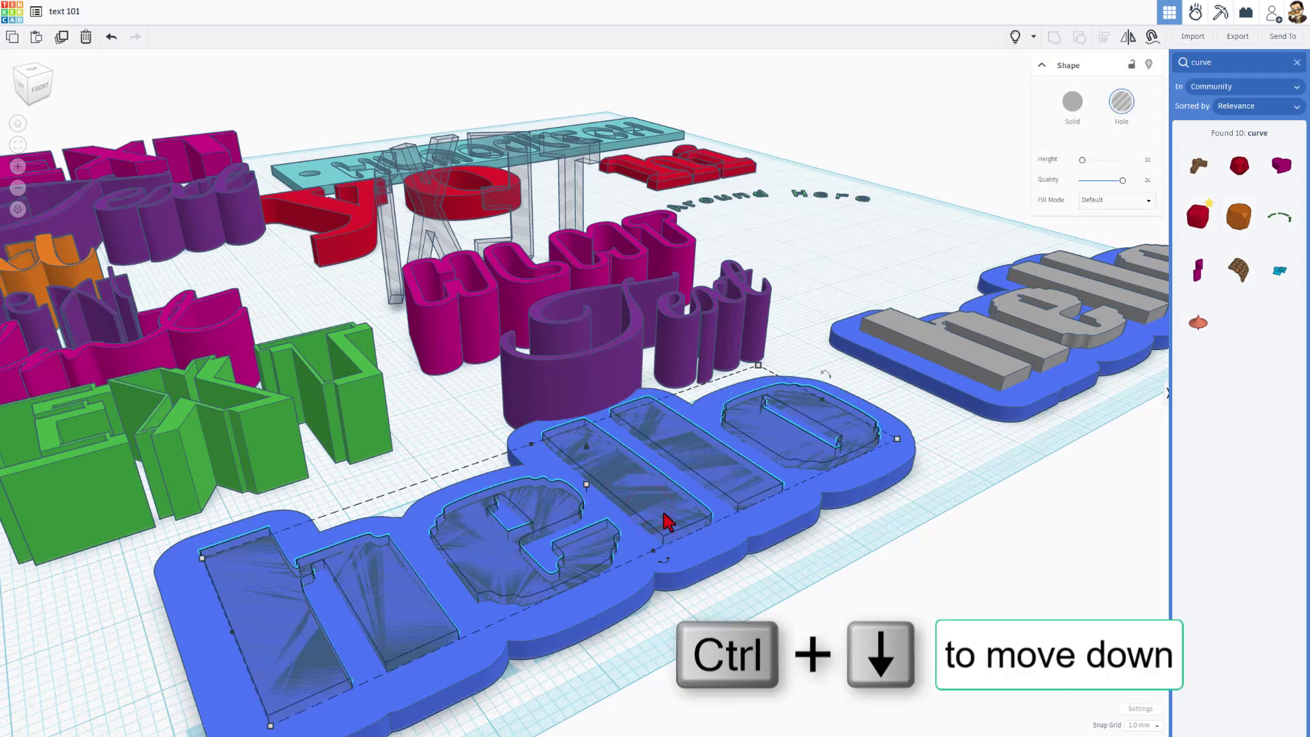
pyautogui.hotkey('ctrl', 'Down')
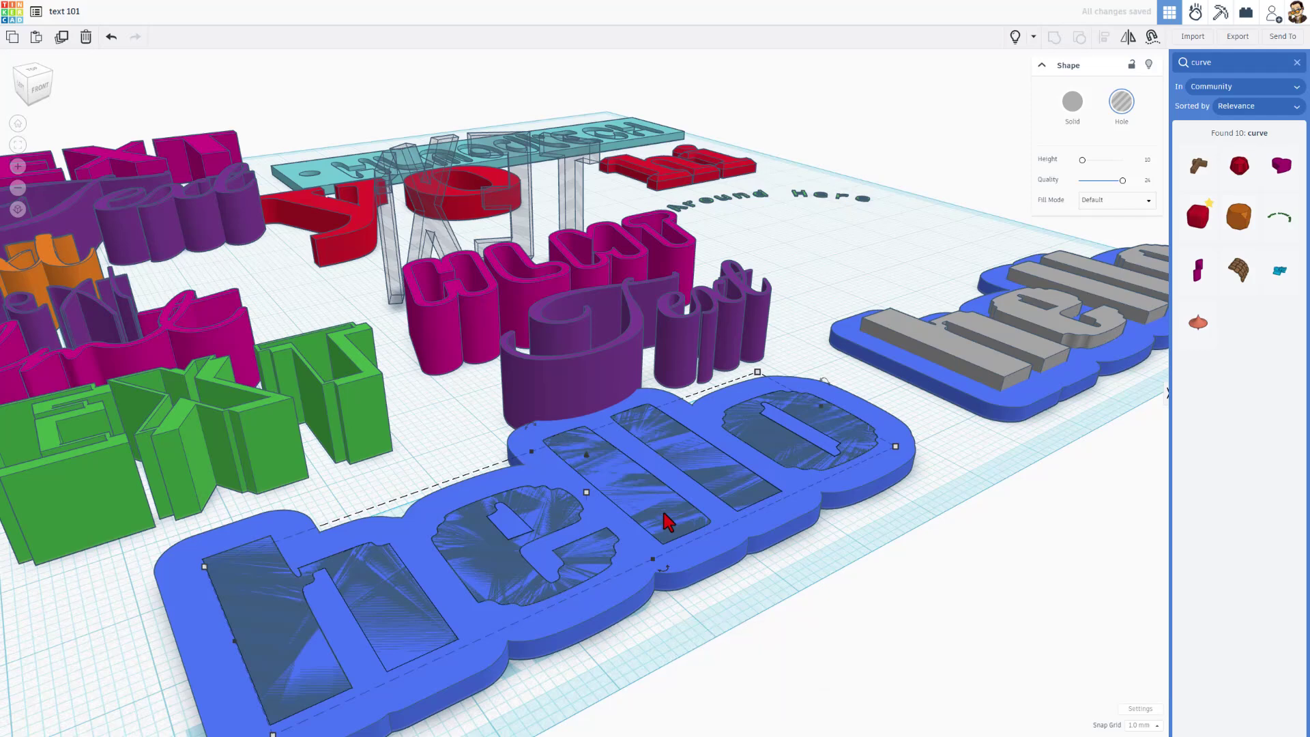
# - Centre the hole letters on the blue base in both directions
pyautogui.keyDown('shift'); pyautogui.click(845, 461); pyautogui.keyUp('shift')
pyautogui.press('l')
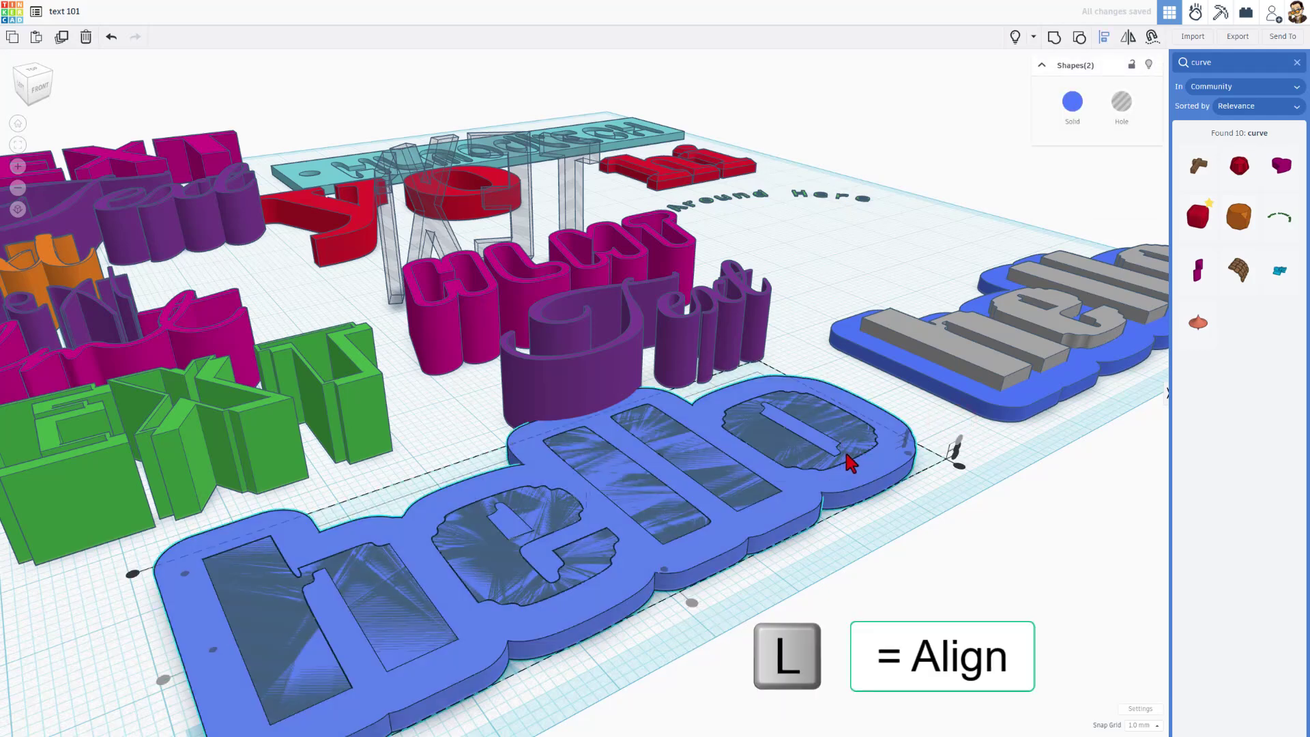
pyautogui.click(845, 452)
pyautogui.click(857, 470)
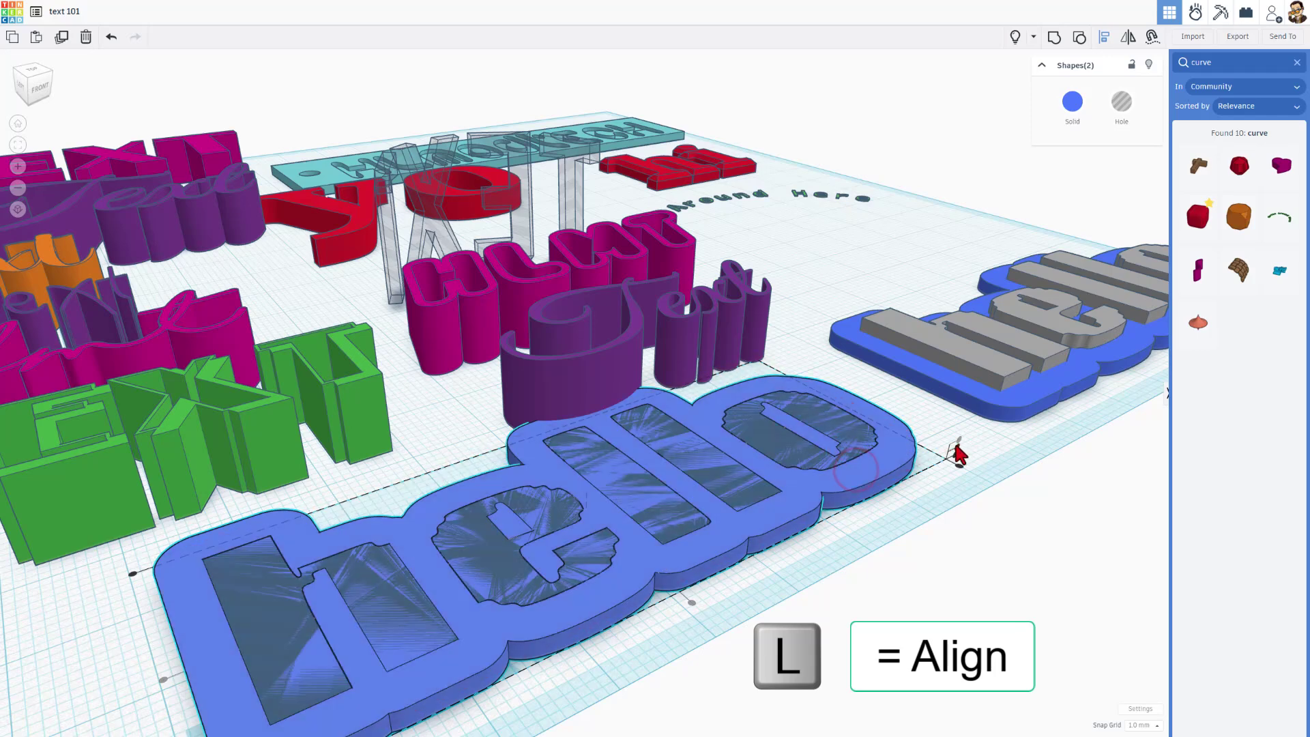
# - Group the hole letters and base into one engraved plaque
pyautogui.click(959, 438)
pyautogui.moveTo(930, 424); pyautogui.dragTo(847, 456)
pyautogui.hotkey('ctrl', 'g')
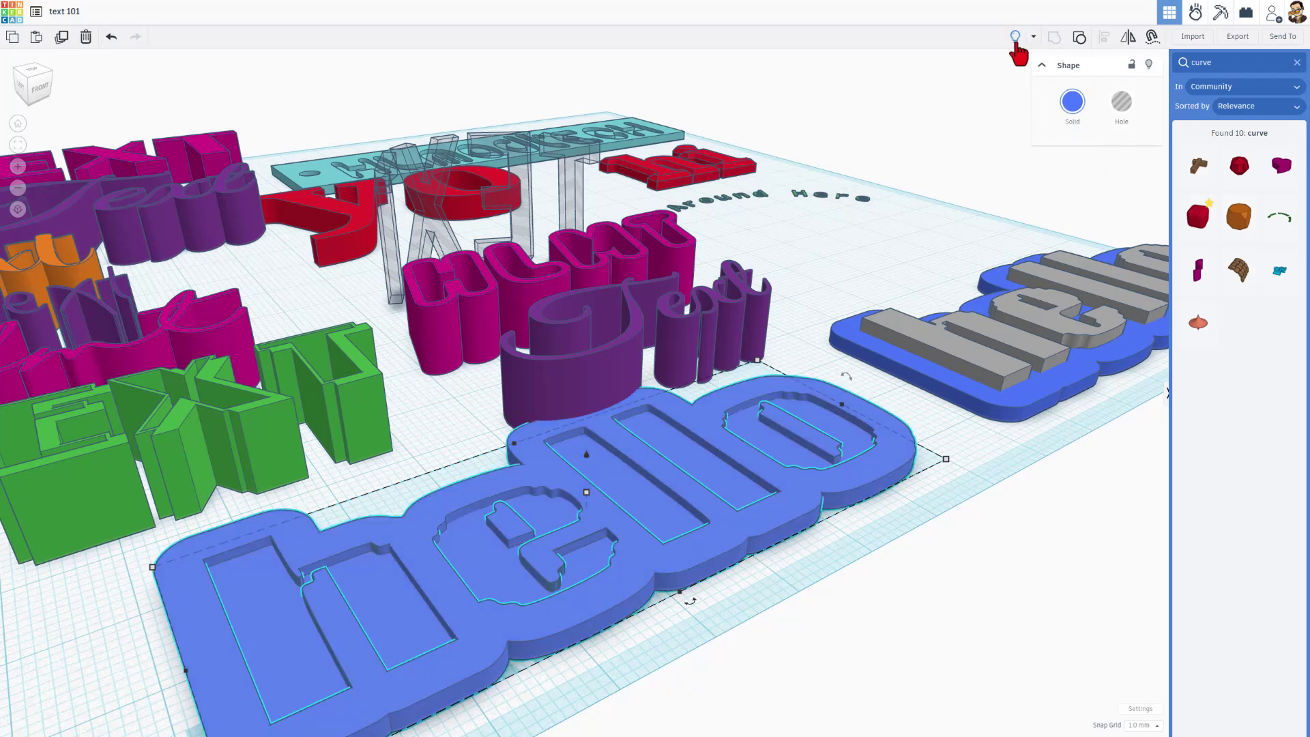
# - Undo the grouping and lower the grey letters flush into the blue base
pyautogui.hotkey('ctrl', 'z')
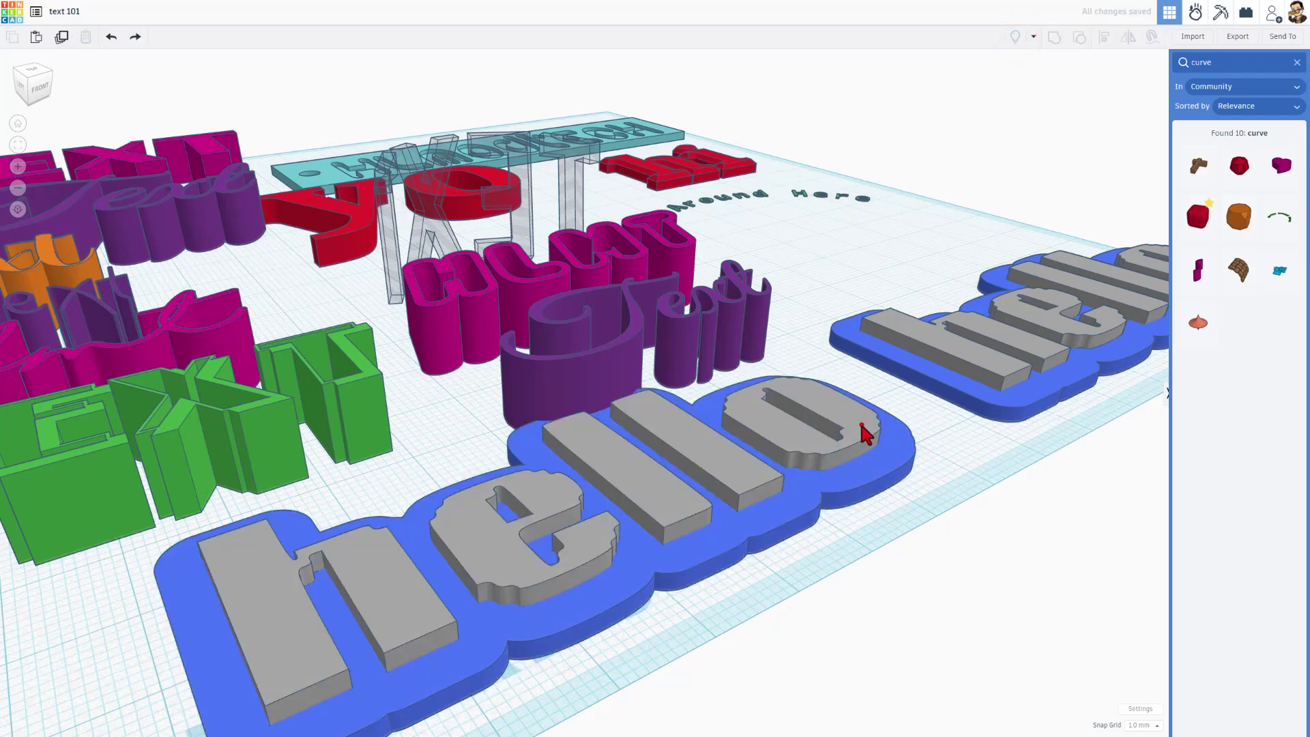
pyautogui.click(862, 424)
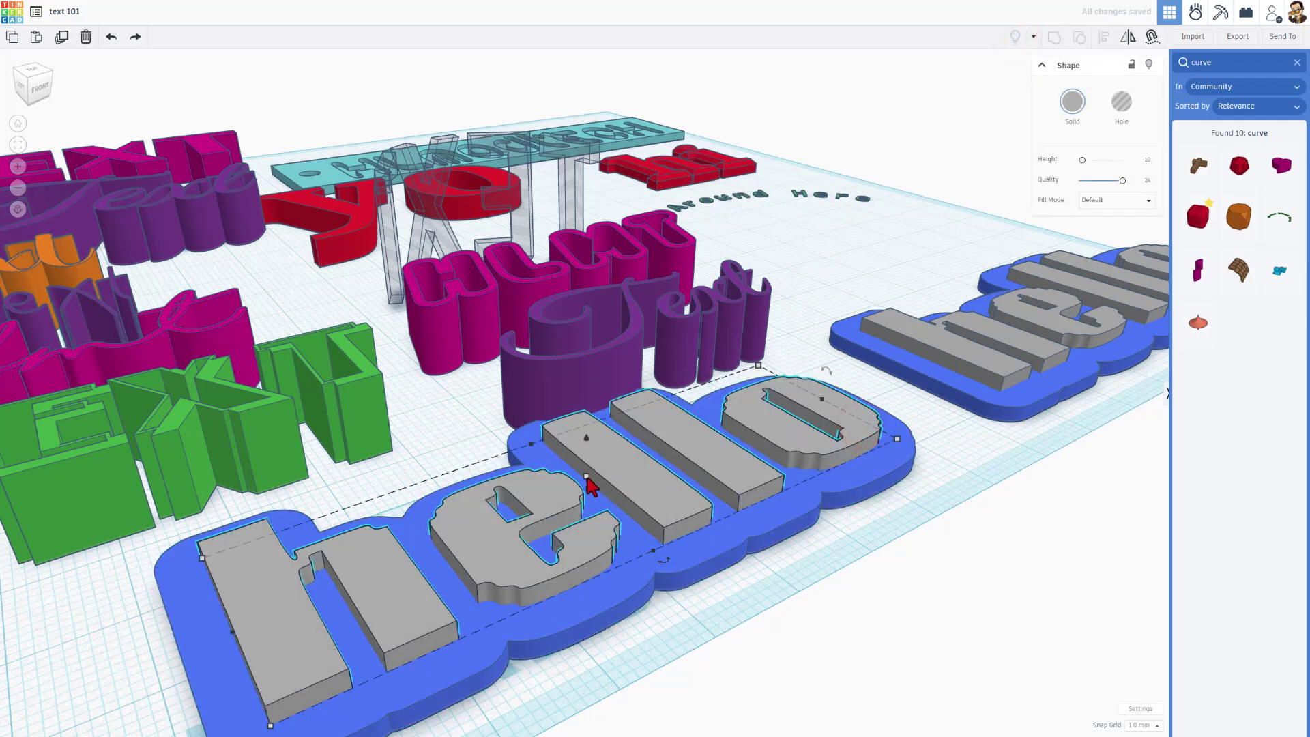
pyautogui.moveTo(588, 478); pyautogui.dragTo(613, 489)
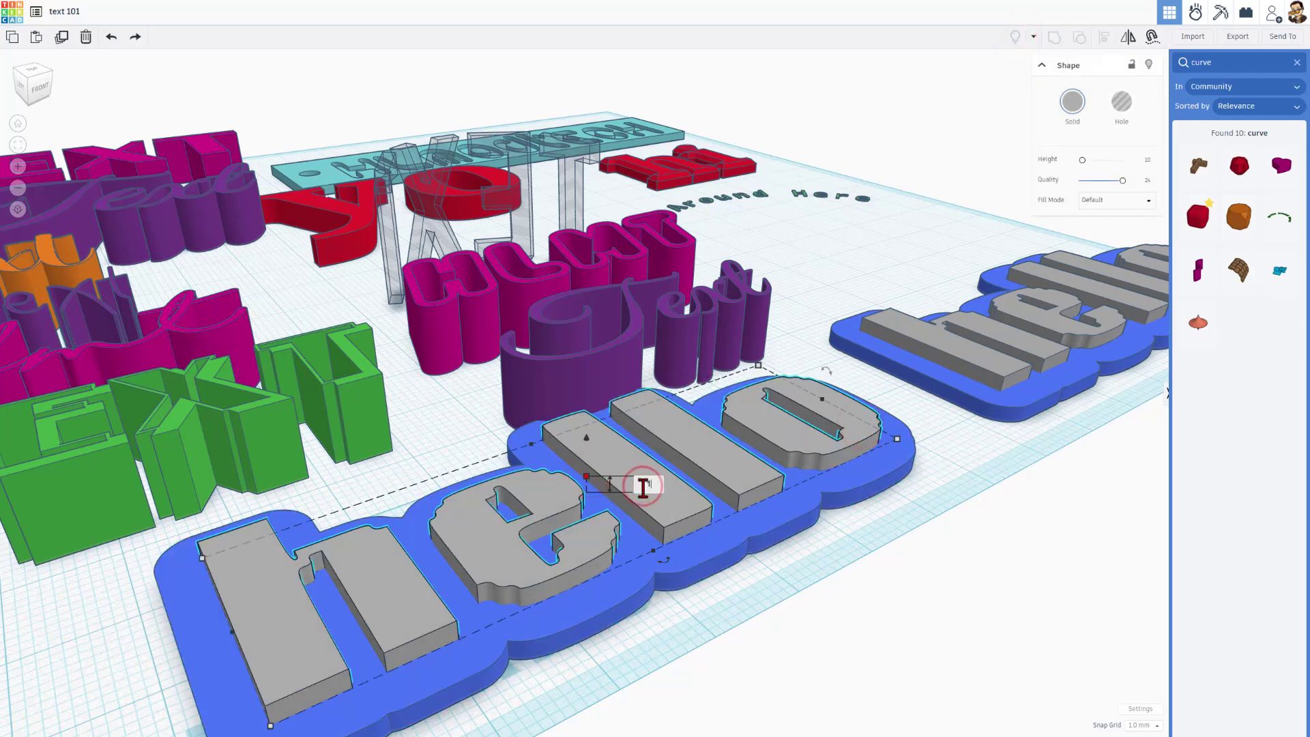
pyautogui.hotkey('ctrl', 'Down')
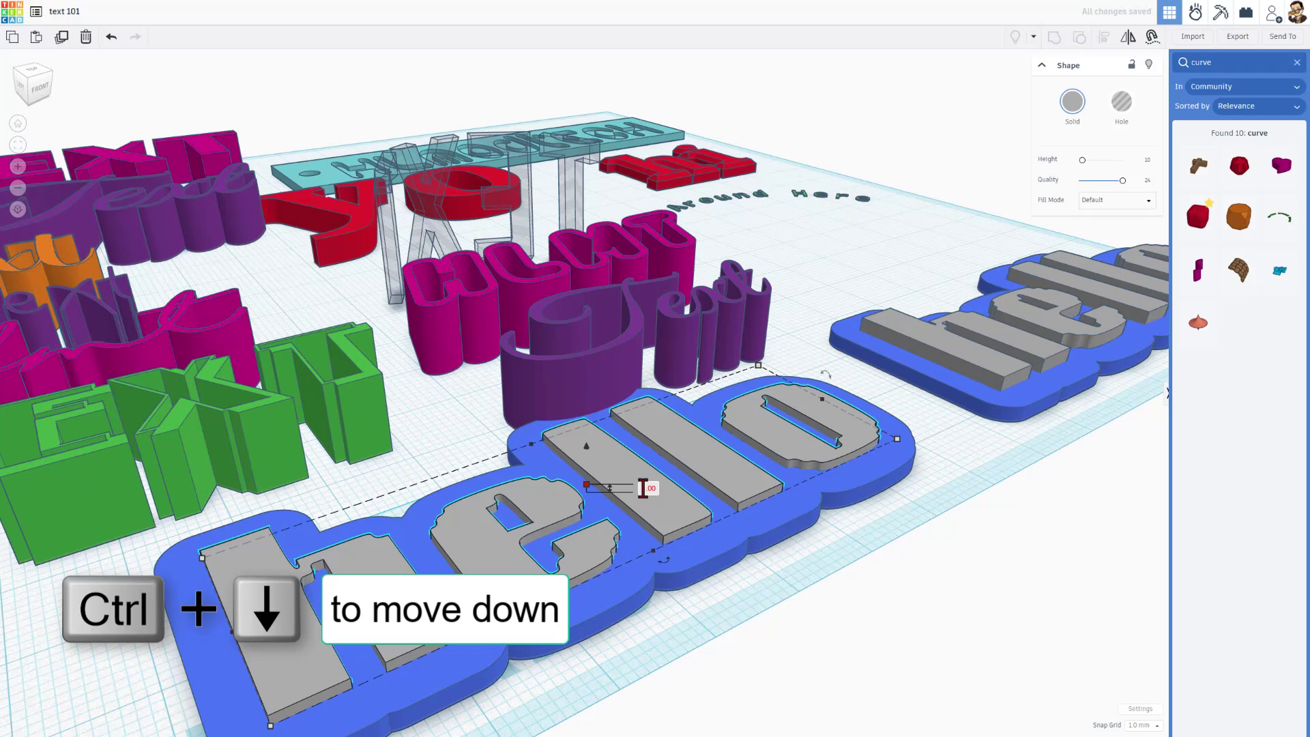
pyautogui.hotkey('ctrl', 'Down')
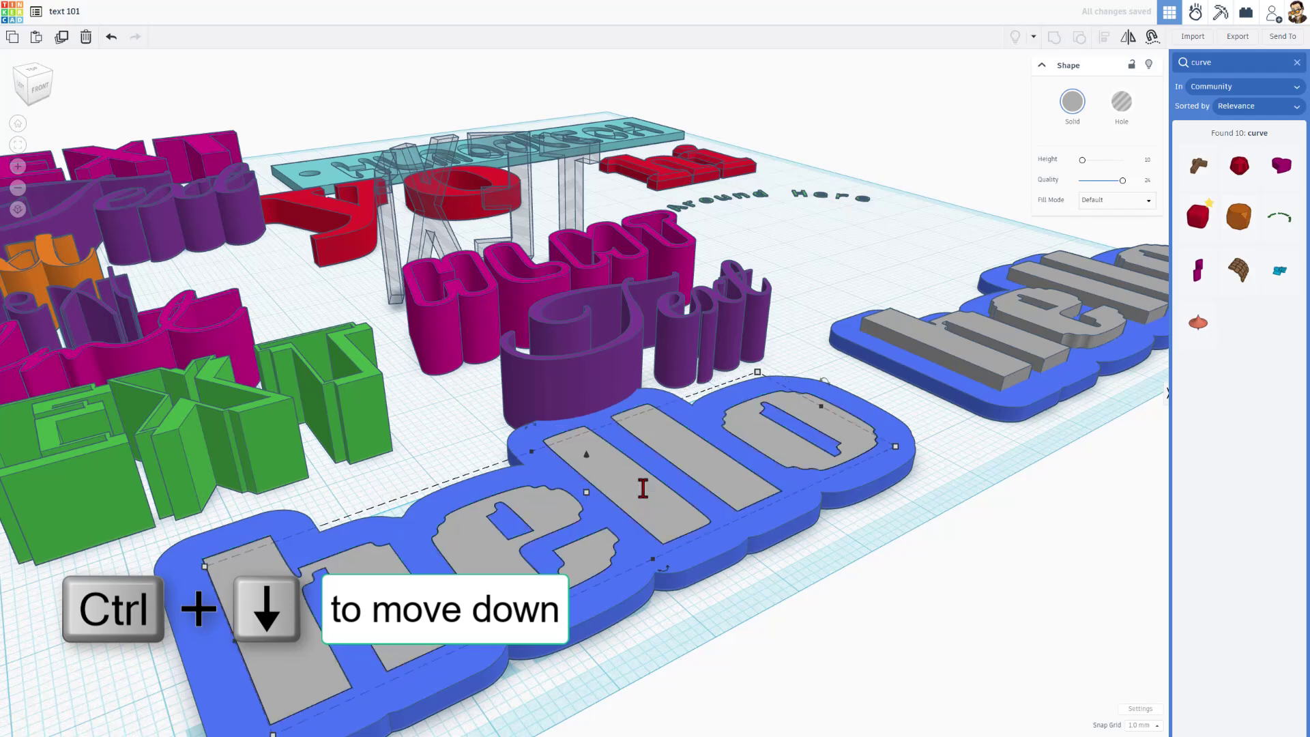
# - Select the whole front hello keychain
pyautogui.click(968, 431)
pyautogui.scroll(-5, 940, 439)
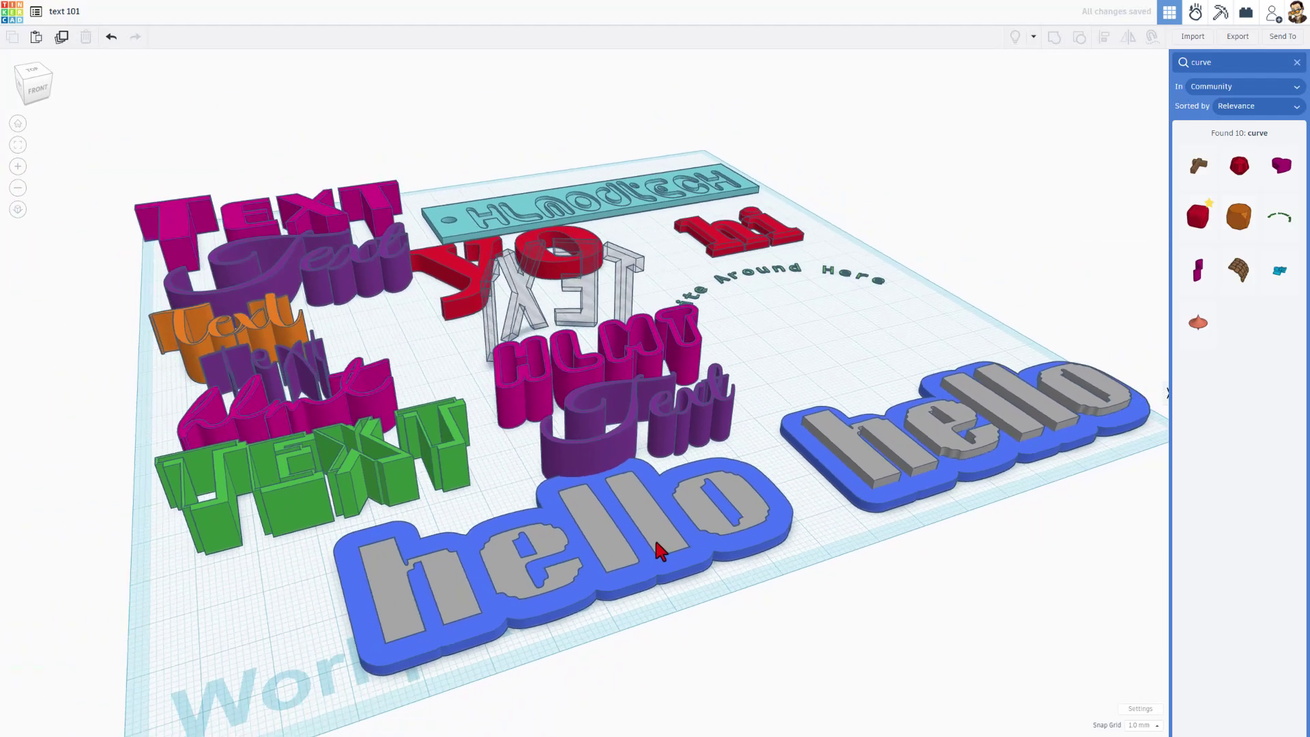
pyautogui.click(715, 522)
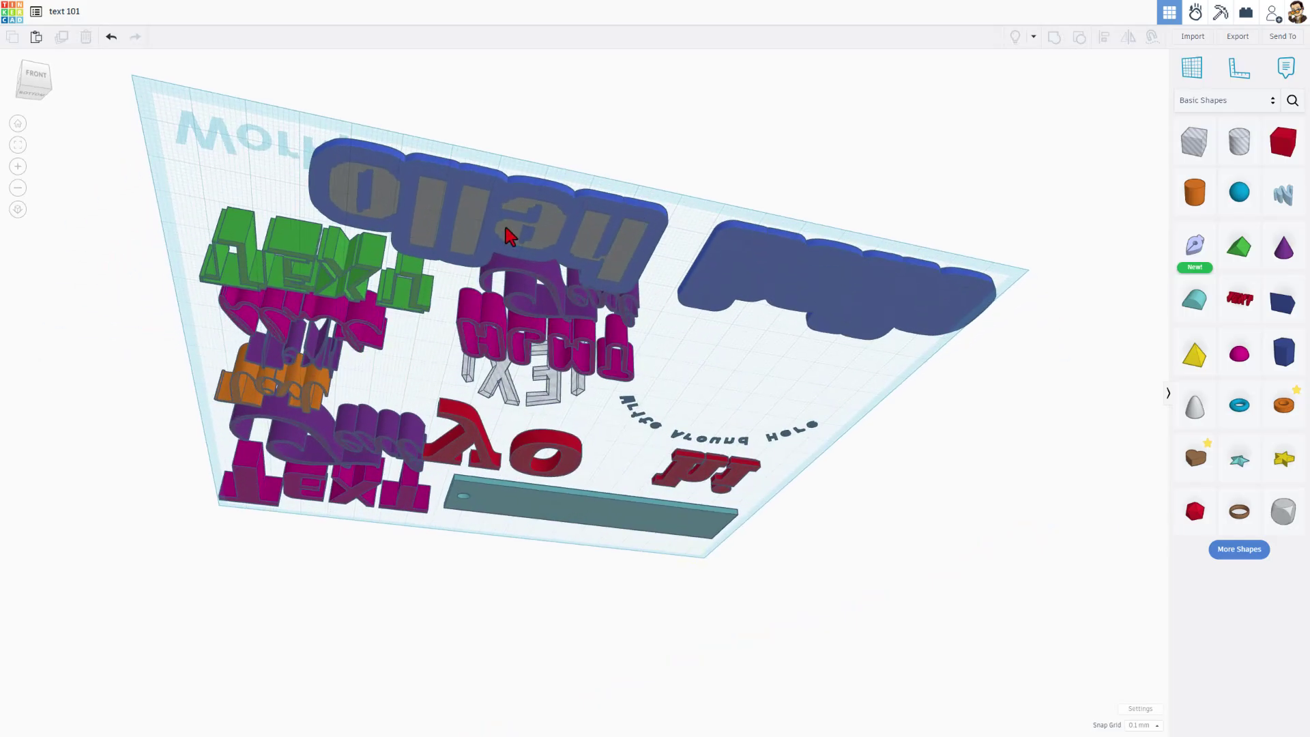
# - Select the flipped blue keychain and orbit to a top-front view of its mirrored underside
pyautogui.click(547, 228)
pyautogui.click(665, 202)
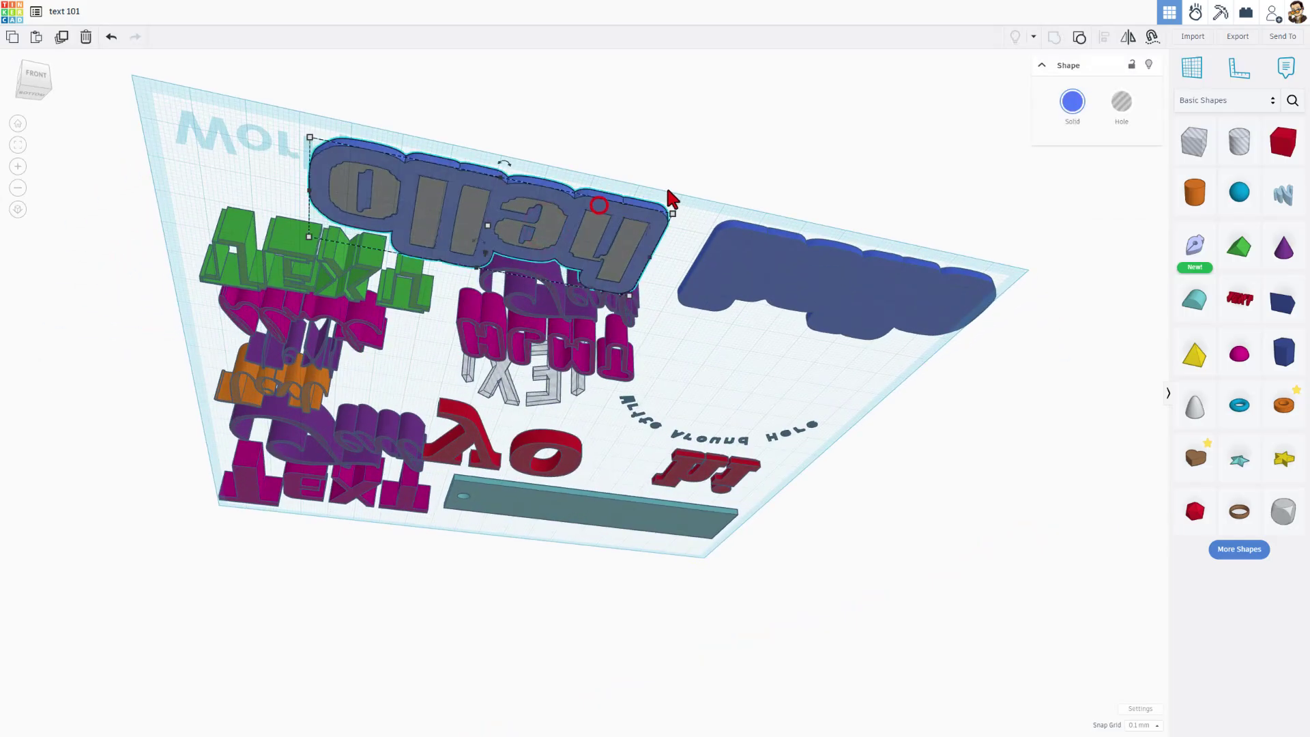
pyautogui.moveTo(670, 198); pyautogui.dragTo(635, 406, button='right')
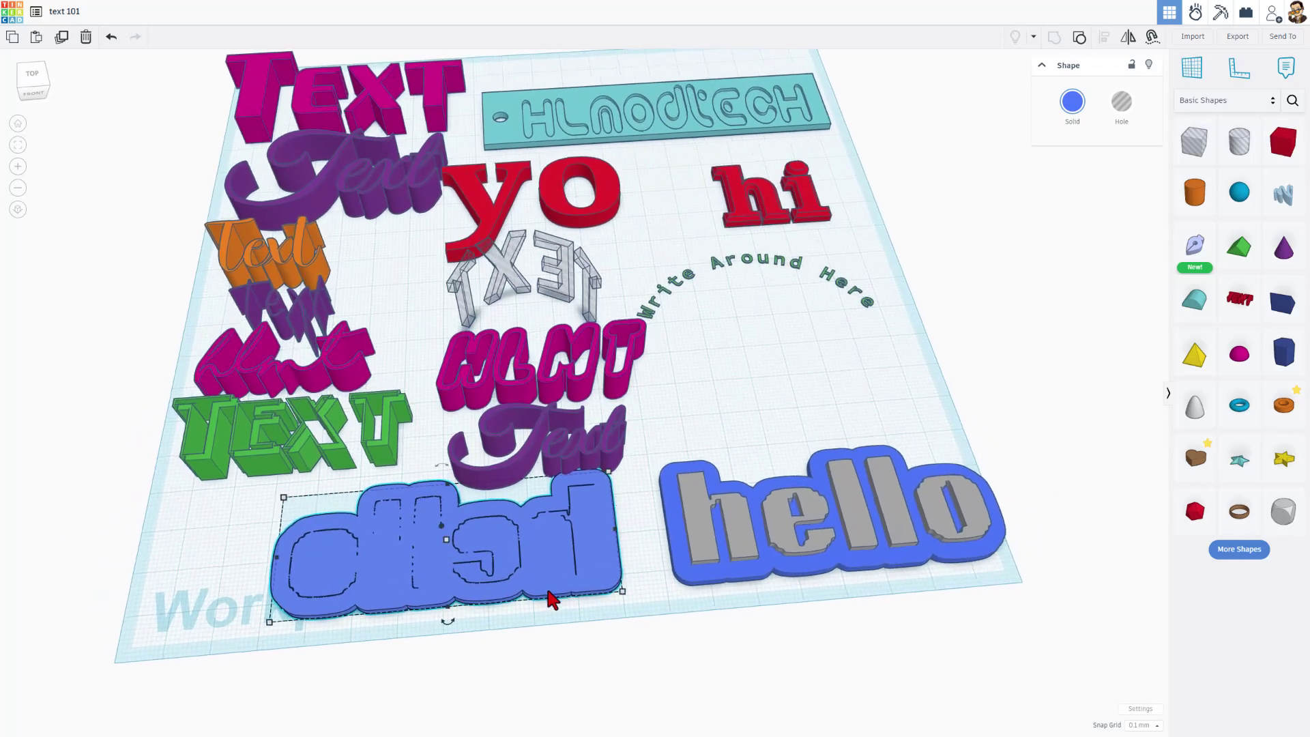
pyautogui.moveTo(568, 476); pyautogui.dragTo(673, 462, button='right')
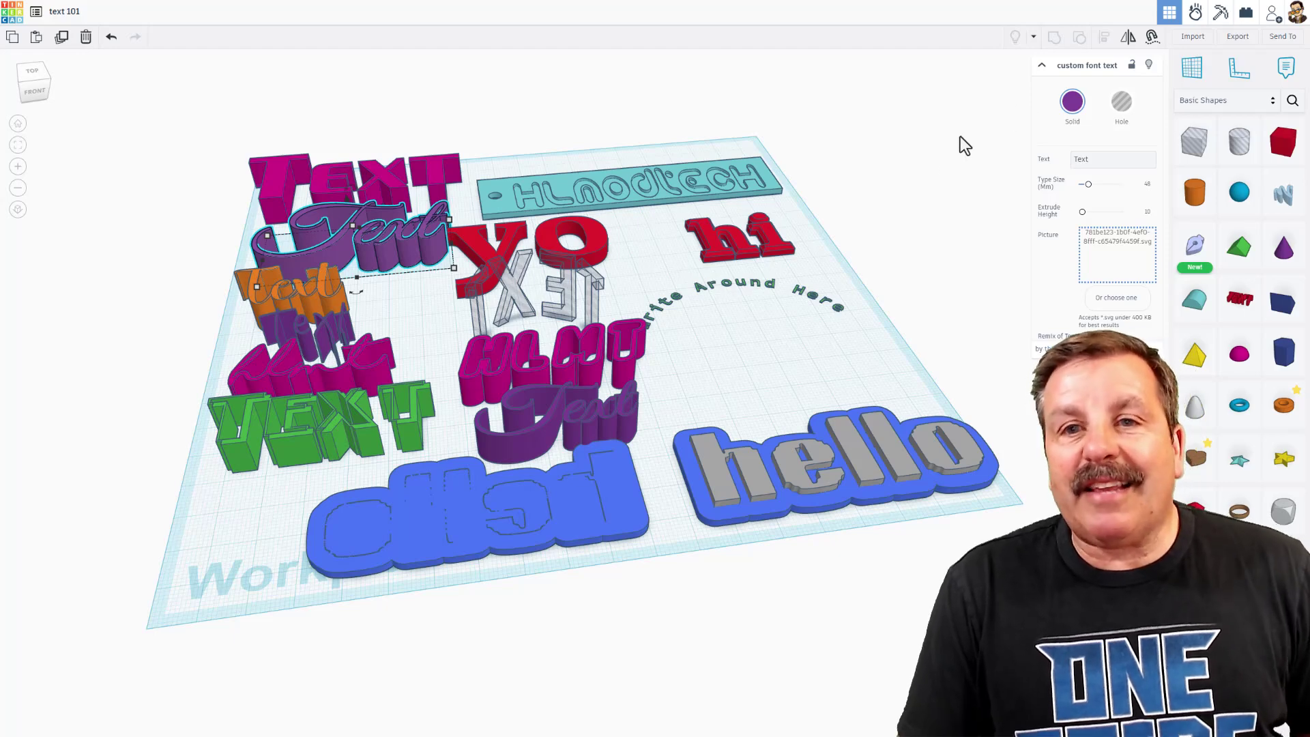
pyautogui.moveTo(779, 331); pyautogui.dragTo(738, 345, button='right')
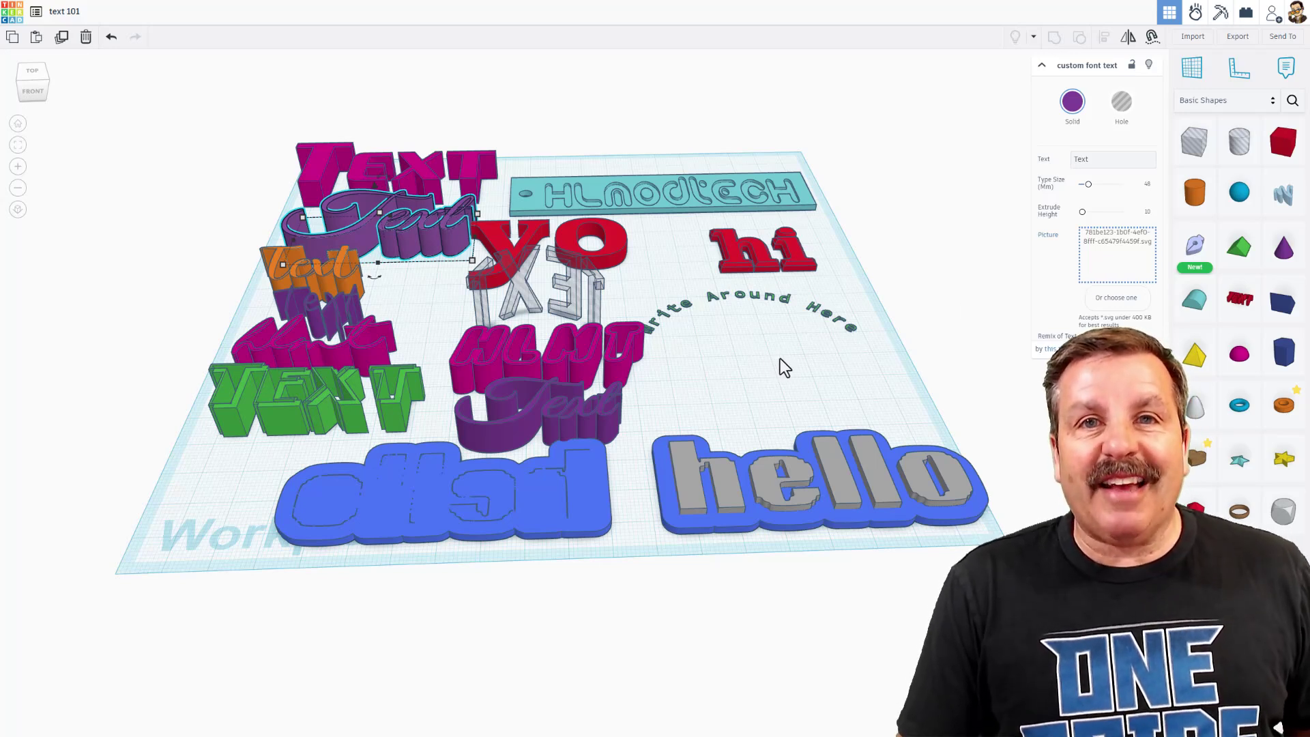
pyautogui.click(805, 443)
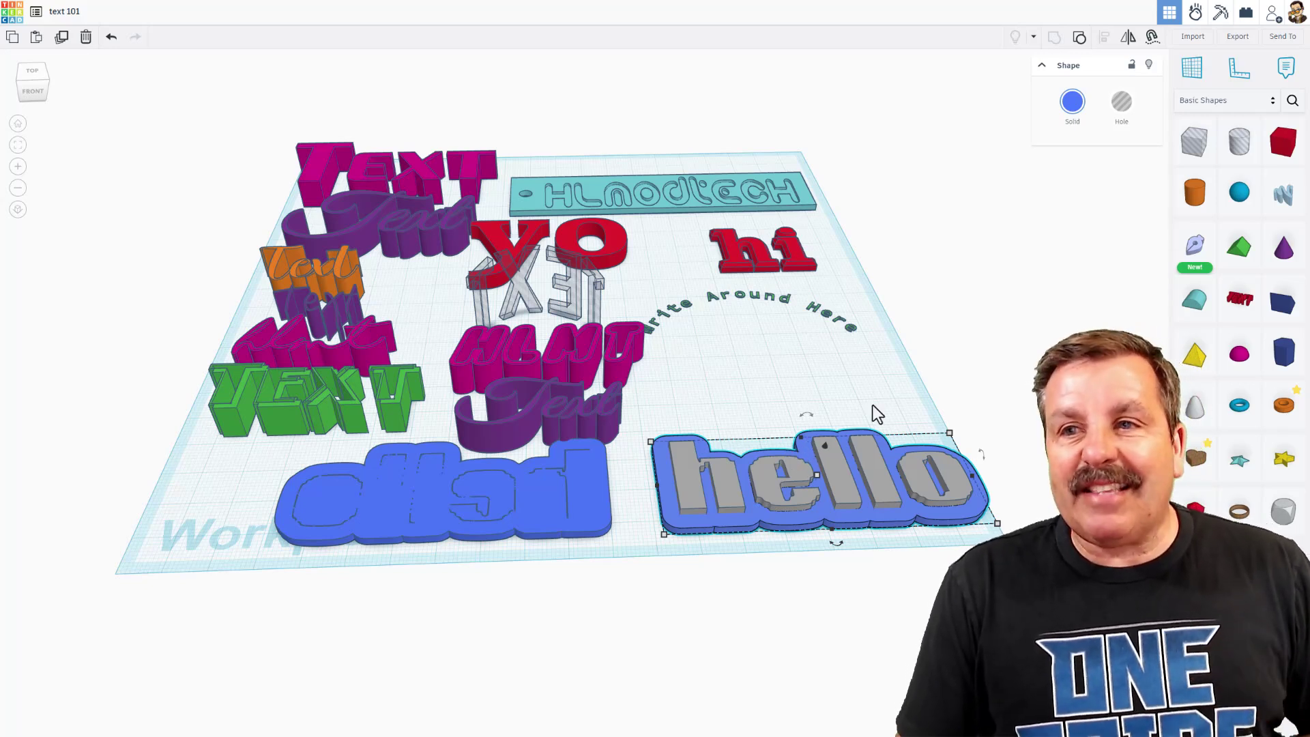
pyautogui.click(838, 465)
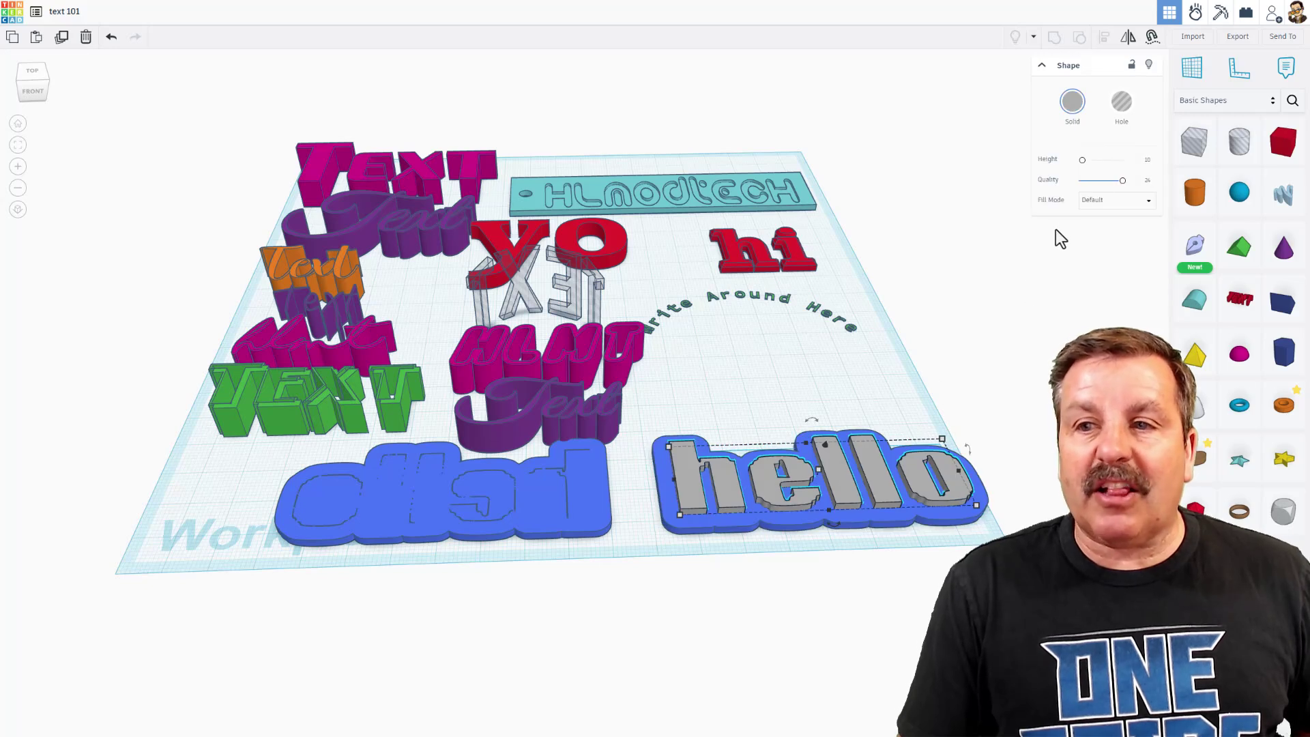
pyautogui.click(1097, 202)
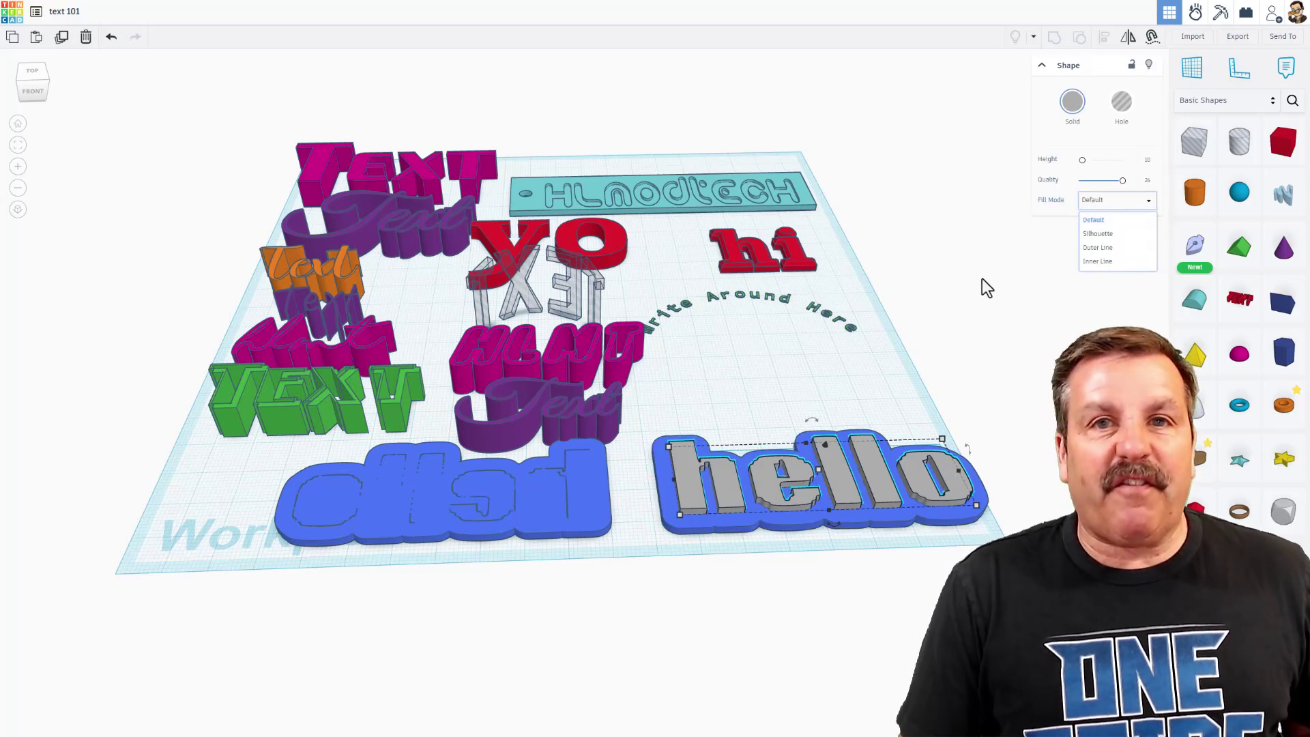
pyautogui.click(873, 411)
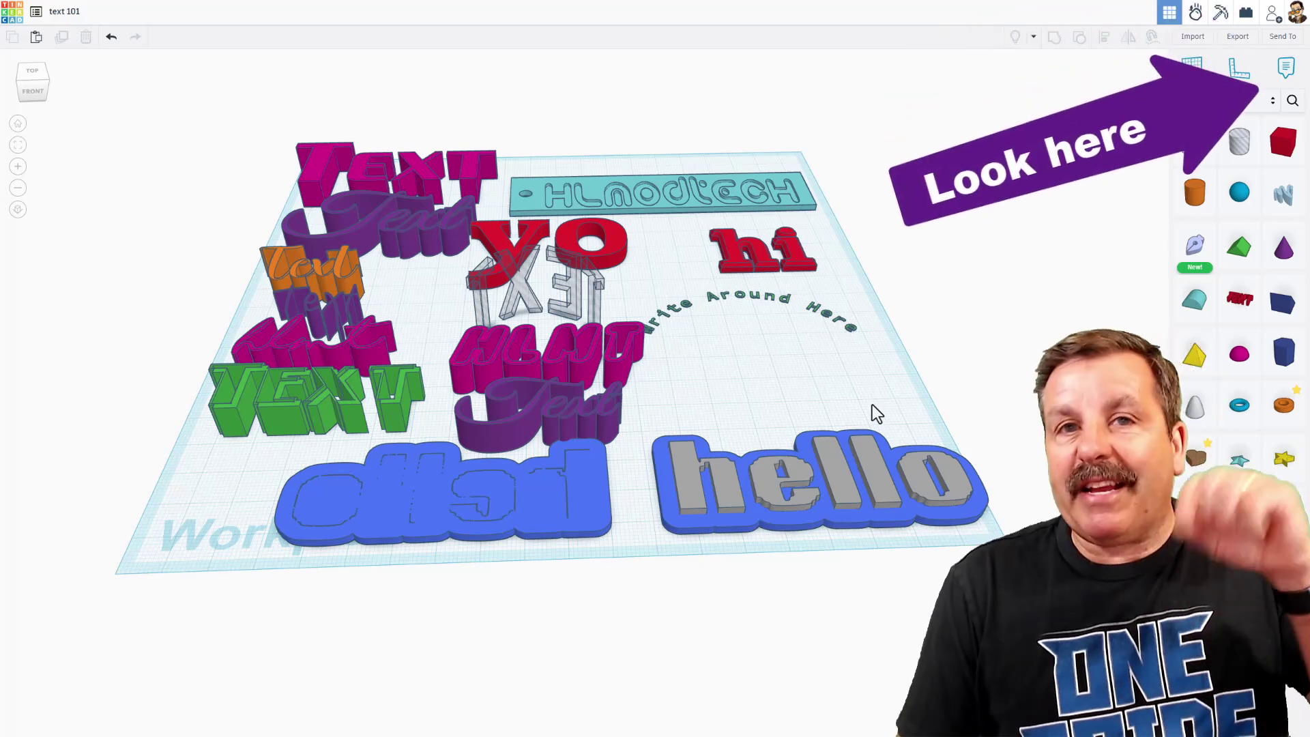
pyautogui.click(428, 249)
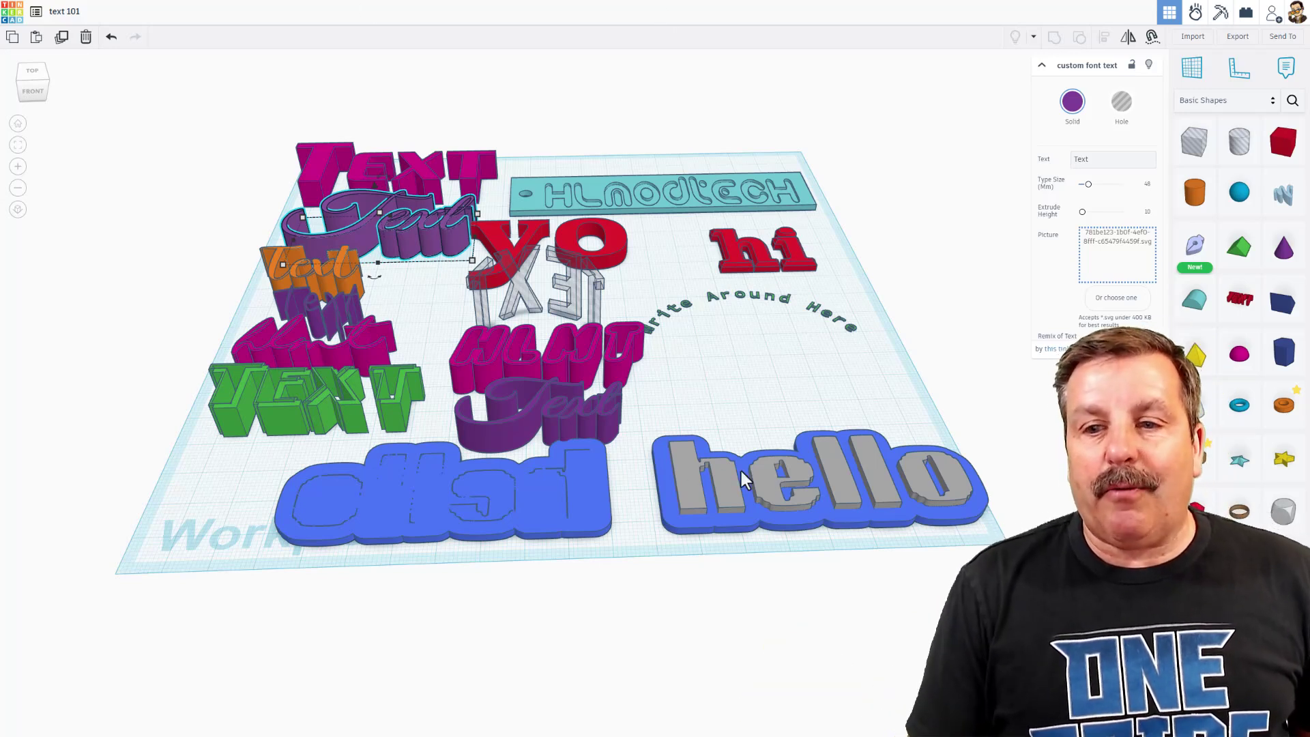
pyautogui.click(834, 478)
pyautogui.click(1091, 200)
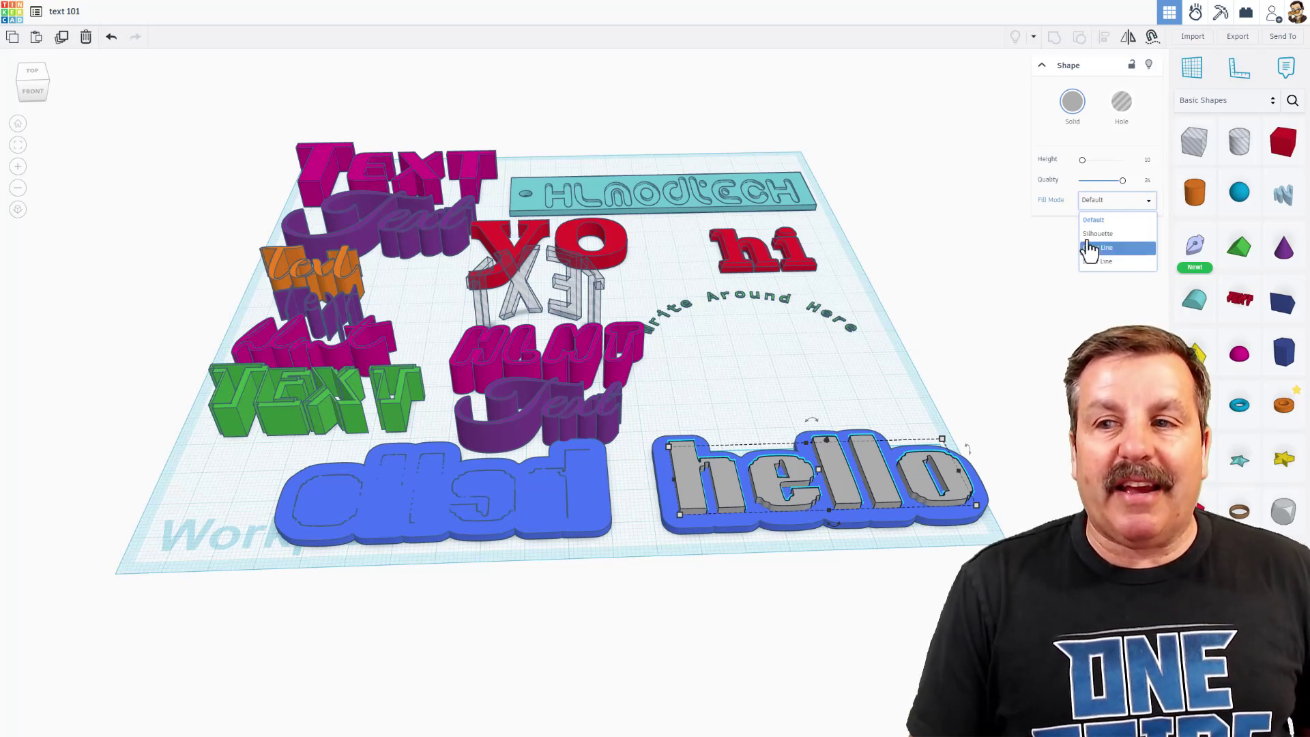
pyautogui.click(846, 381)
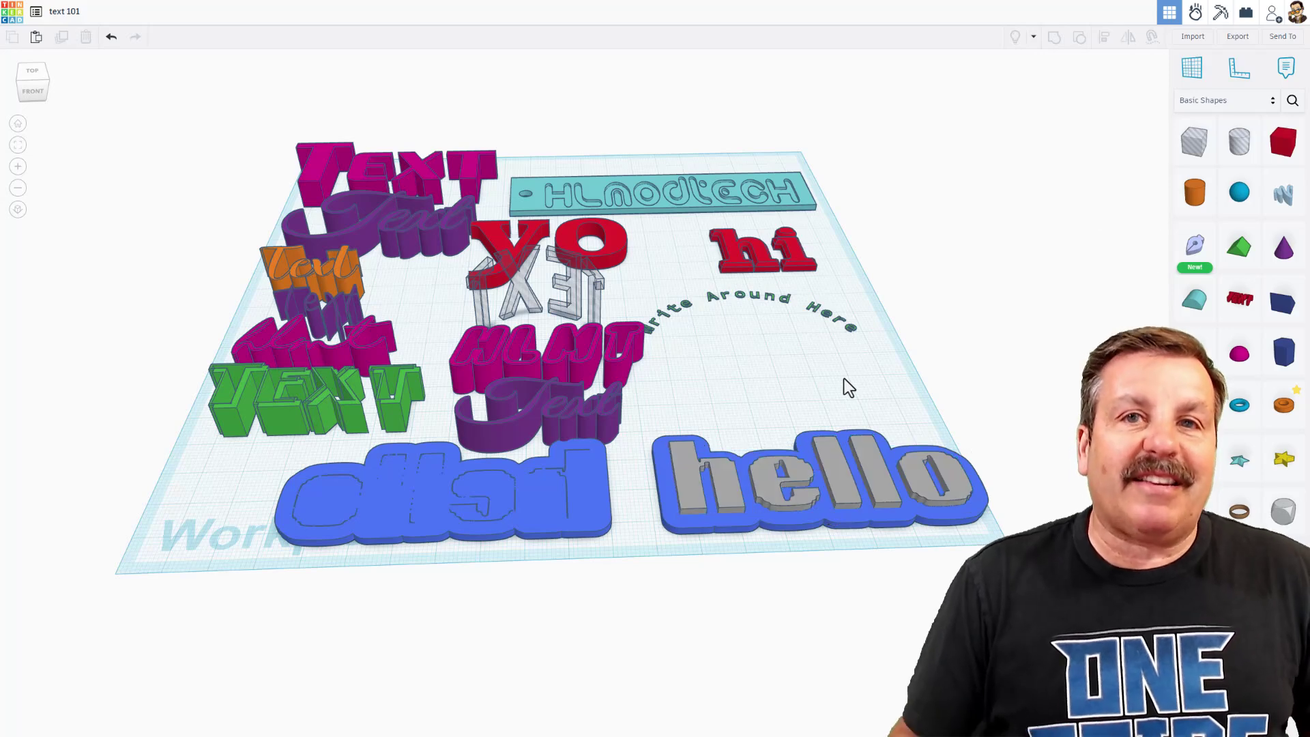